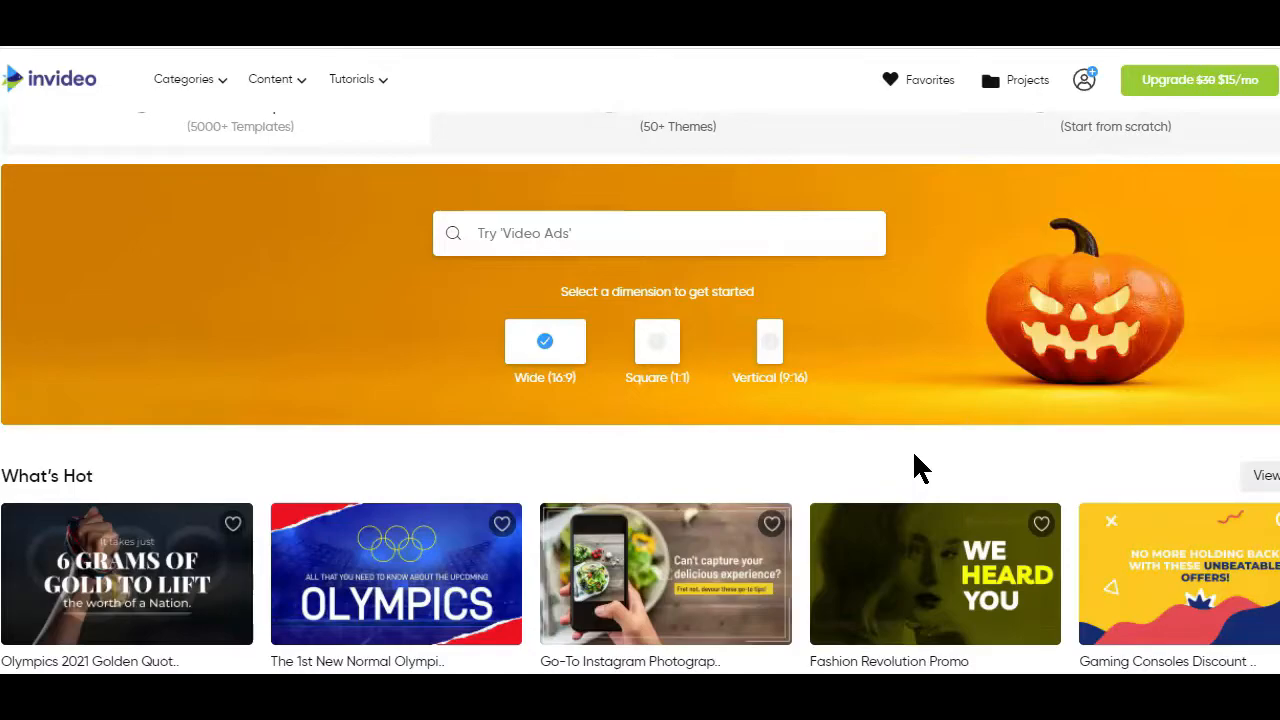
Step: Look over the InVideo home page and compare the Free, Business and Unlimited pricing plans
{"action": "scroll", "coordinate": [914, 455], "scroll_direction": "down", "scroll_amount": 4}
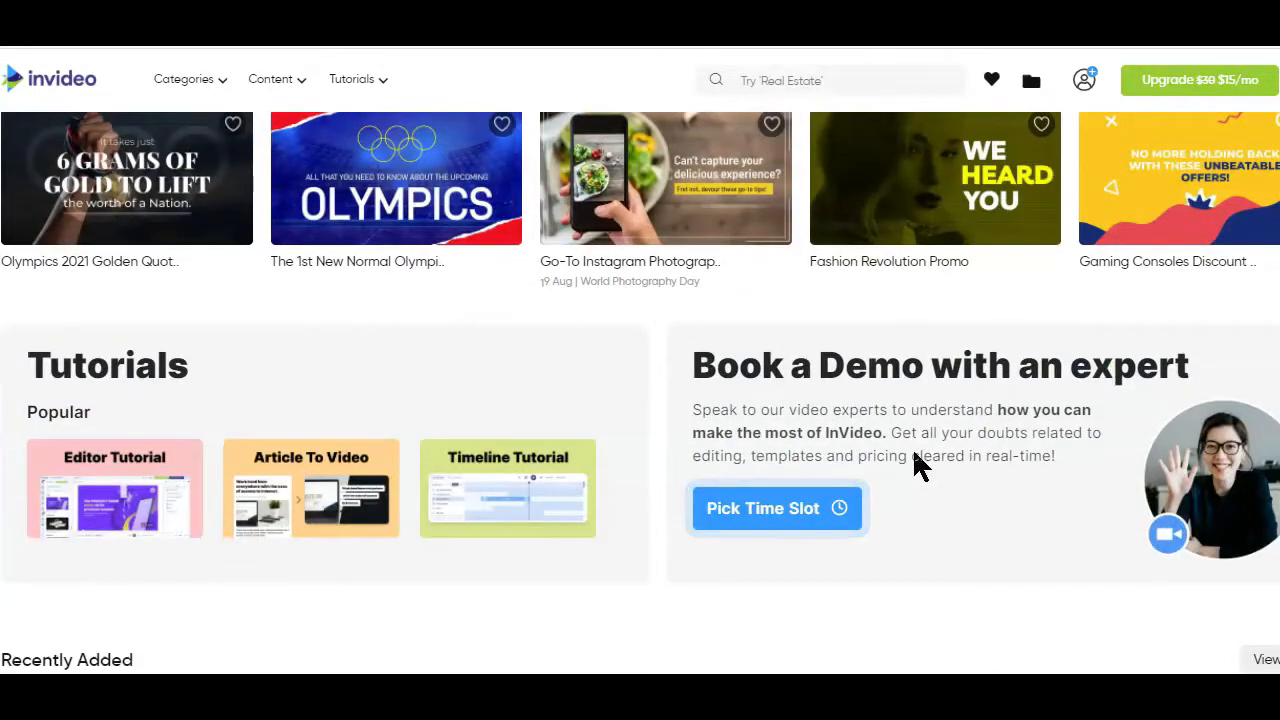
{"action": "scroll", "coordinate": [920, 465], "scroll_direction": "down", "scroll_amount": 3}
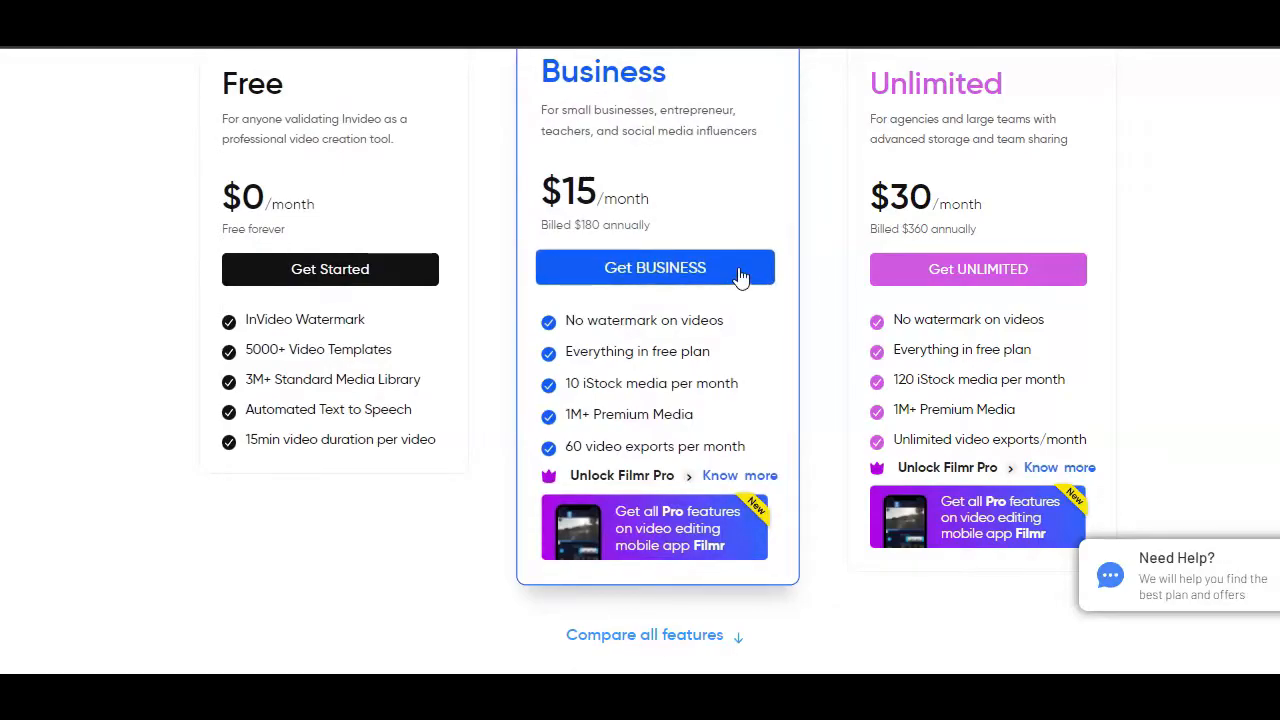
{"action": "scroll", "coordinate": [762, 281], "scroll_direction": "up", "scroll_amount": 2}
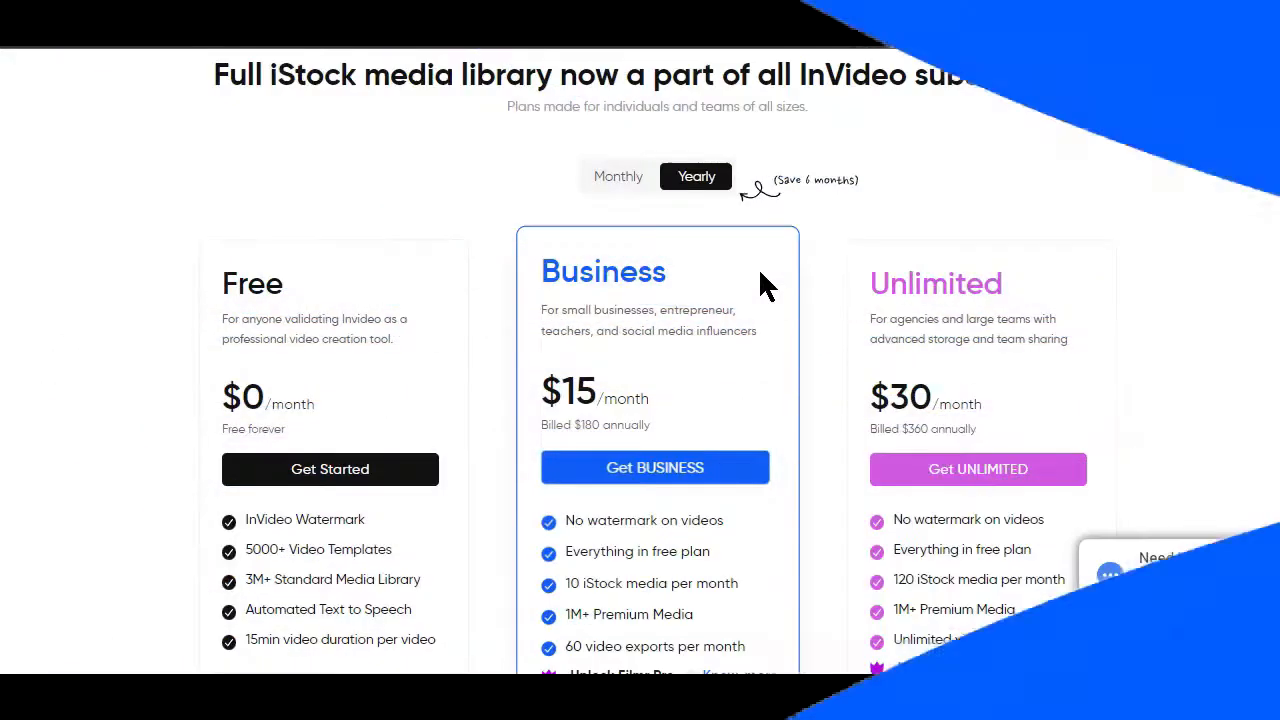
{"action": "scroll", "coordinate": [762, 283], "scroll_direction": "up", "scroll_amount": 1}
{"action": "scroll", "coordinate": [762, 283], "scroll_direction": "down", "scroll_amount": 2}
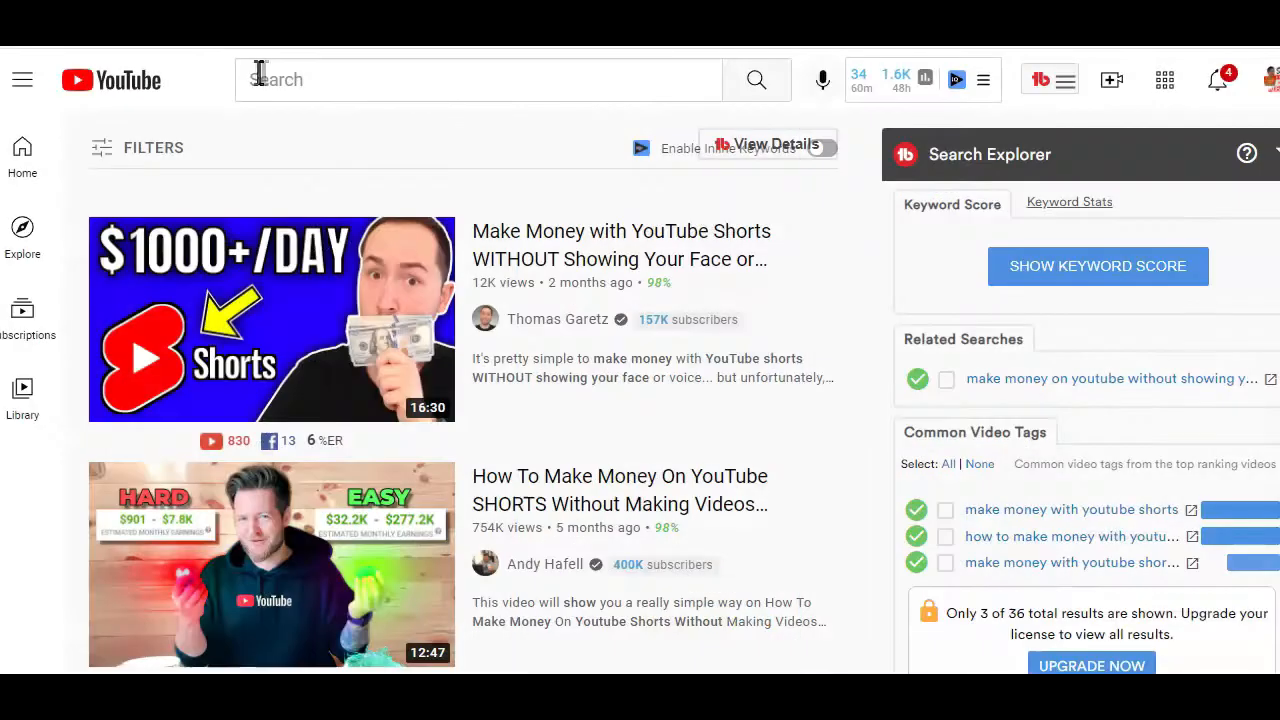
Step: Search YouTube for "Dog + #shorts"
{"action": "left_click", "coordinate": [283, 80]}
{"action": "type", "text": "Dog"}
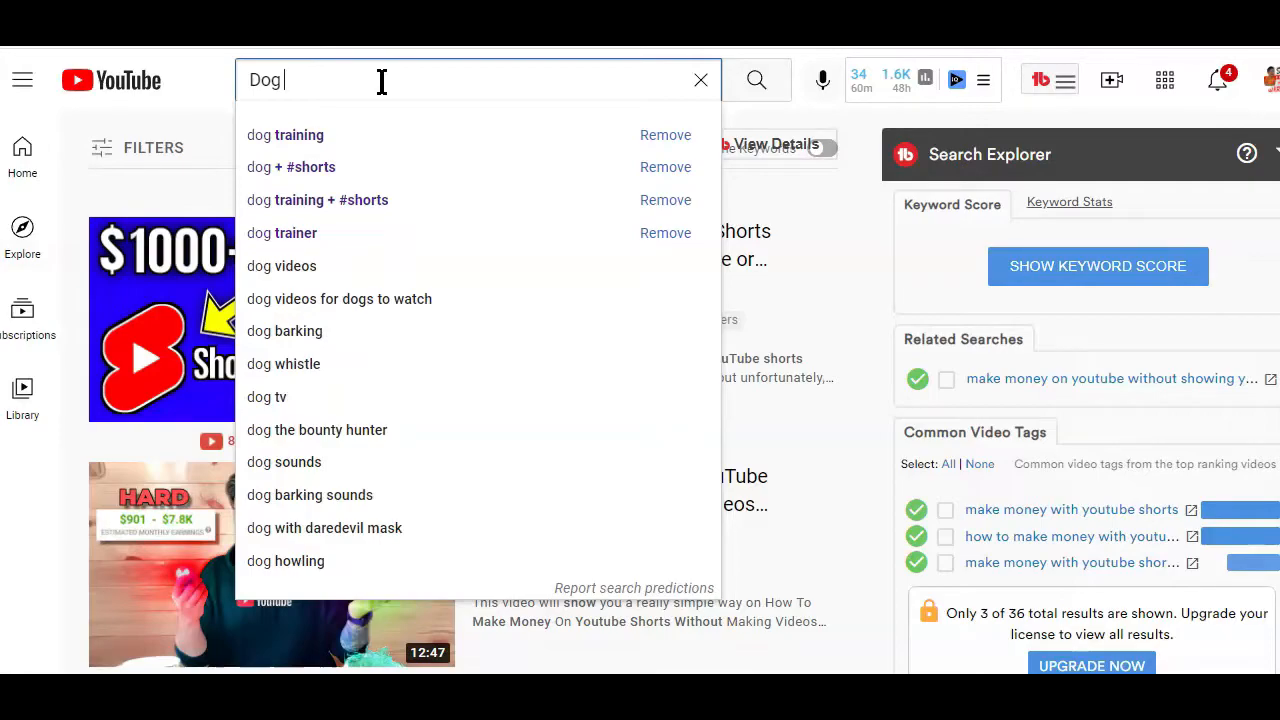
{"action": "type", "text": "+ #sho"}
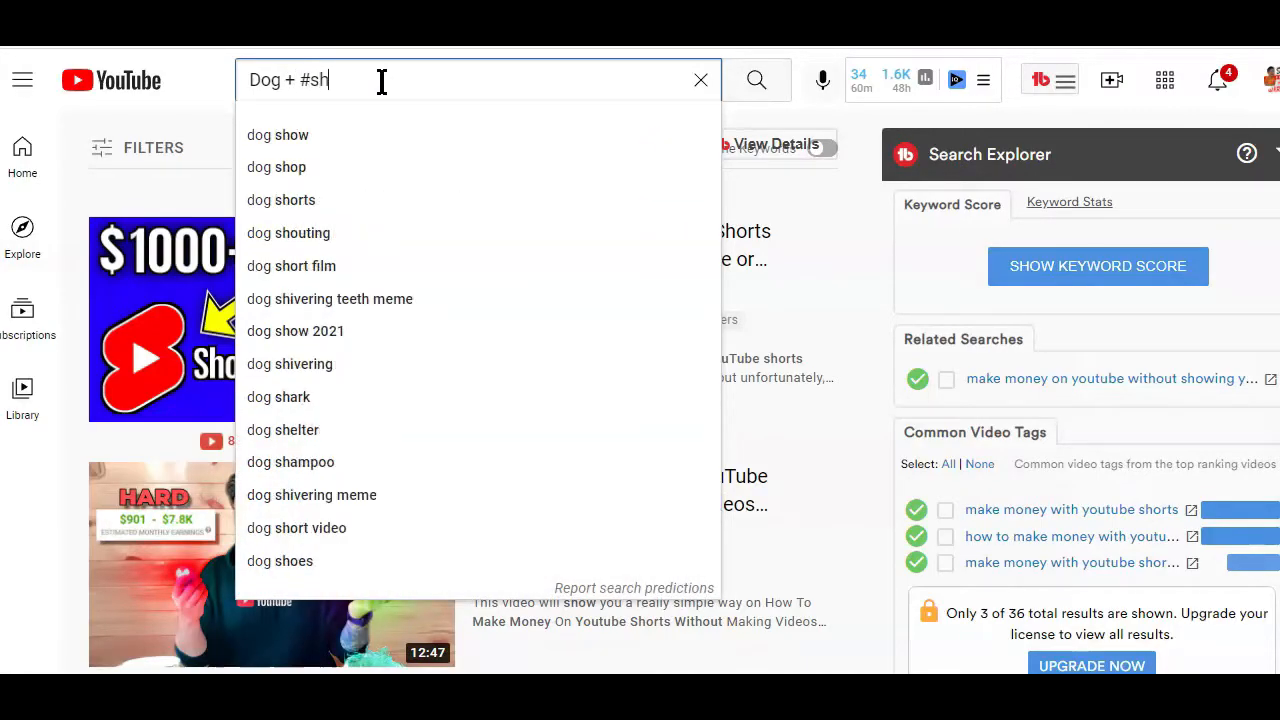
{"action": "type", "text": "rts"}
{"action": "key", "text": "Return"}
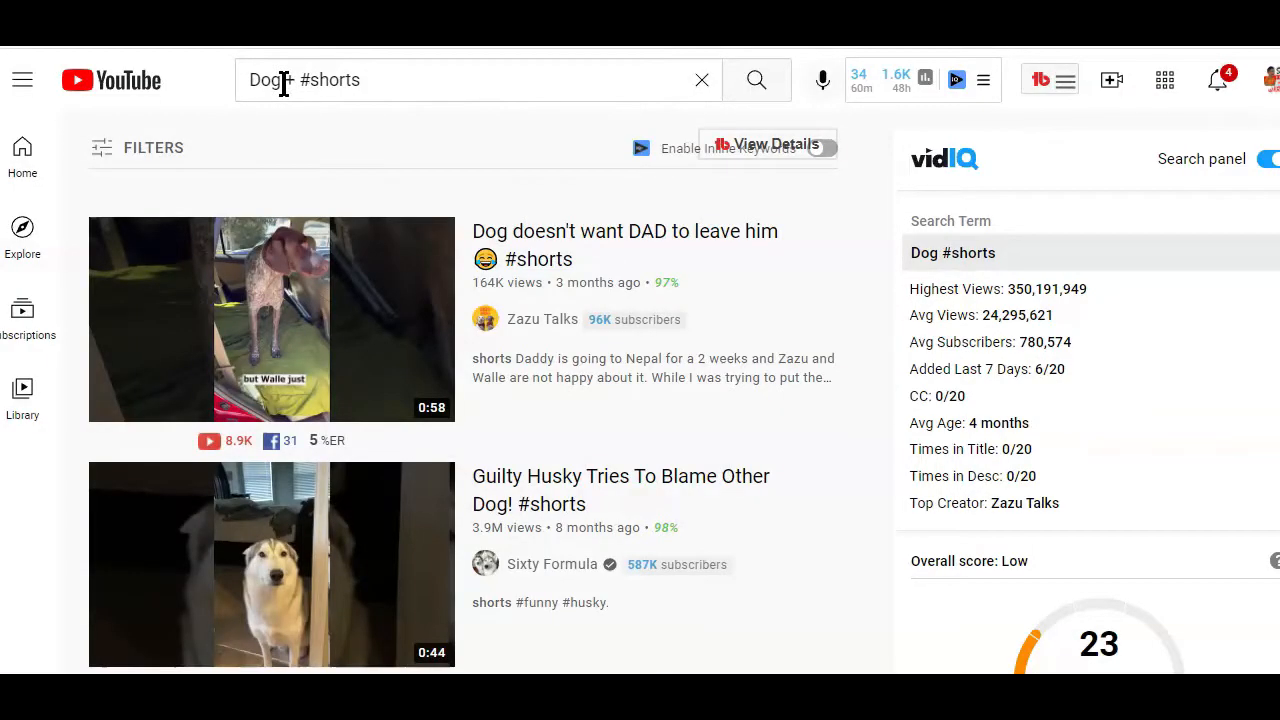
Step: Examine the YouTube results for dog shorts and weight loss shorts, comparing the videos' view counts
{"action": "left_click_drag", "start_coordinate": [284, 83], "coordinate": [246, 83]}
{"action": "left_click", "coordinate": [224, 80]}
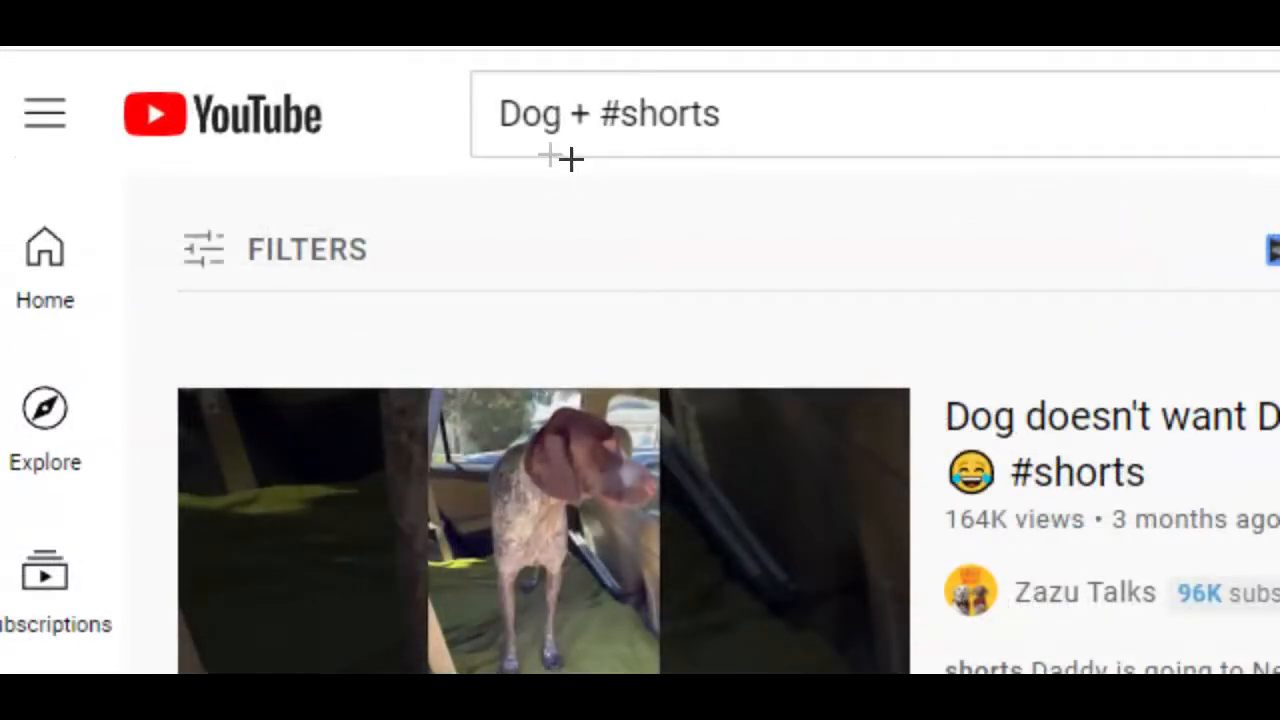
{"action": "scroll", "coordinate": [485, 318], "scroll_direction": "down", "scroll_amount": 5}
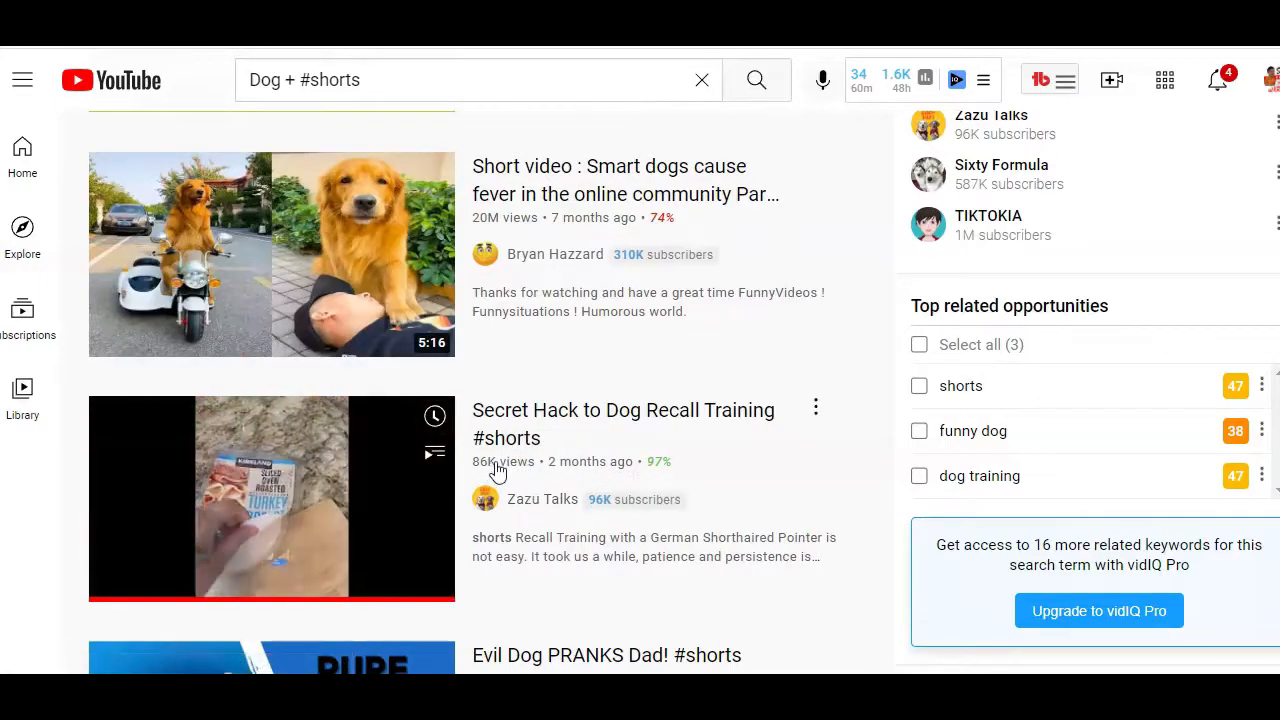
{"action": "scroll", "coordinate": [660, 335], "scroll_direction": "up", "scroll_amount": 3}
{"action": "scroll", "coordinate": [657, 329], "scroll_direction": "up", "scroll_amount": 3}
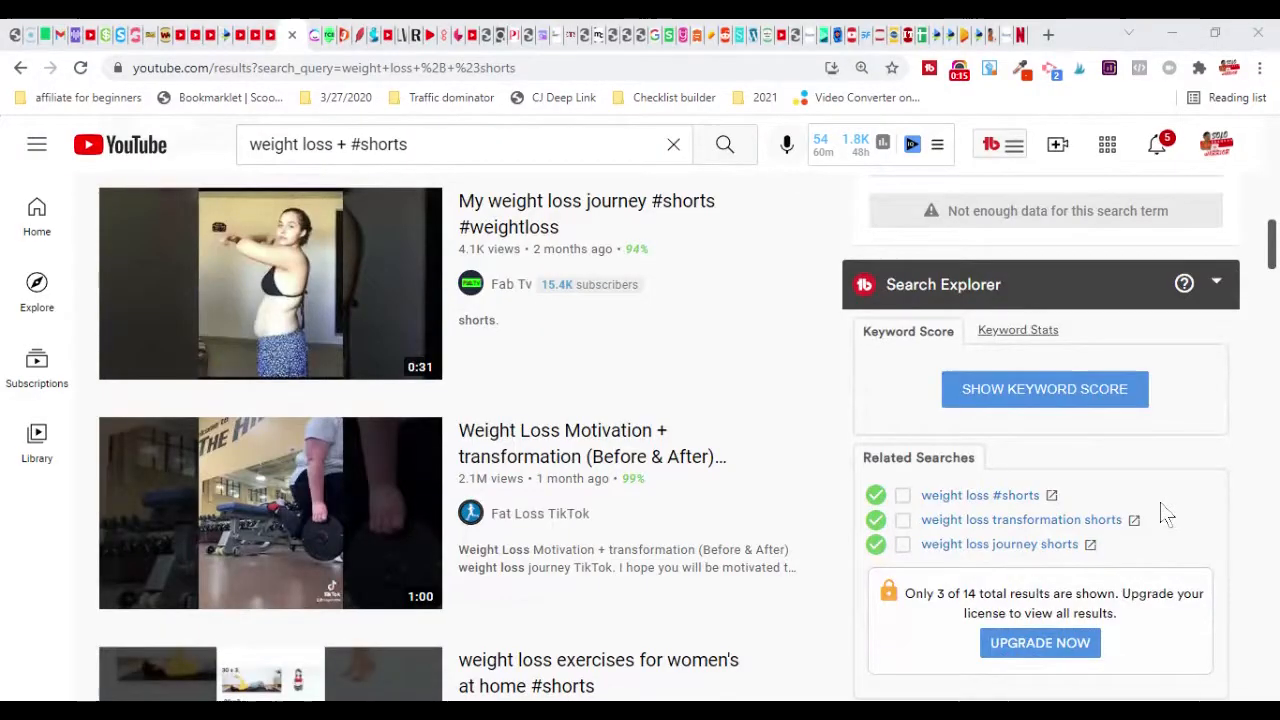
{"action": "scroll", "coordinate": [1110, 492], "scroll_direction": "down", "scroll_amount": 5}
{"action": "scroll", "coordinate": [1105, 482], "scroll_direction": "down", "scroll_amount": 5}
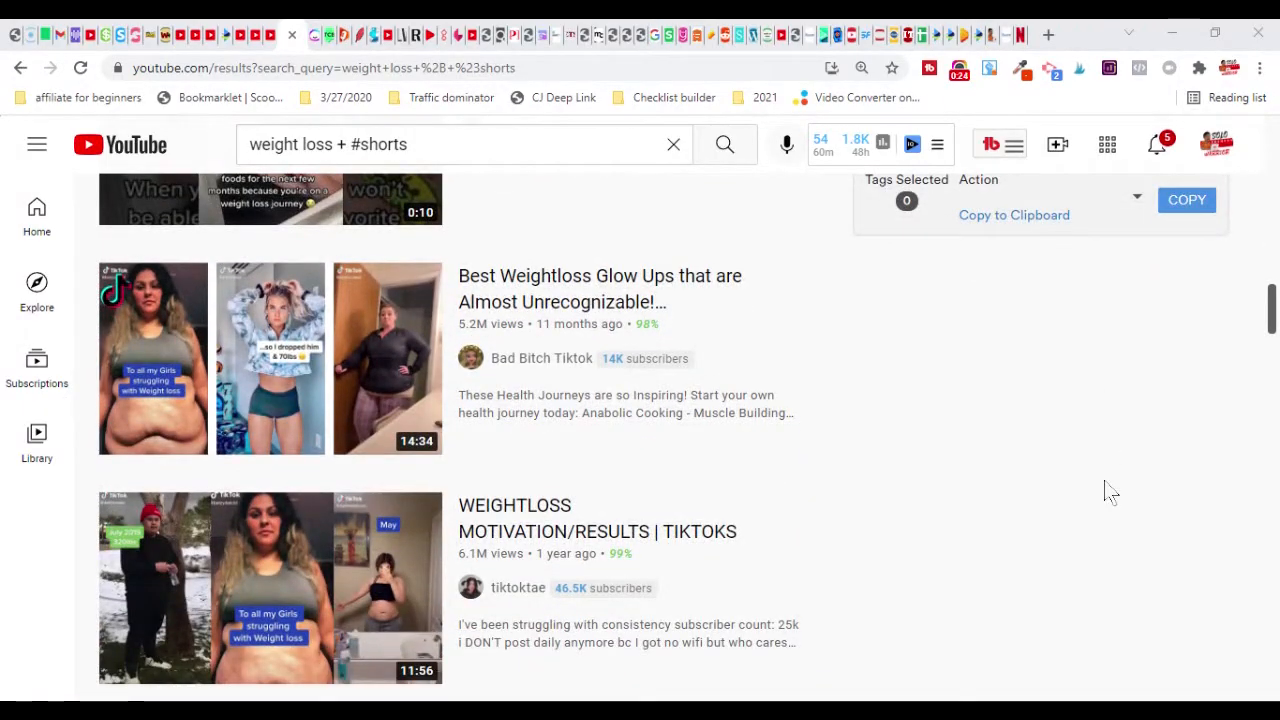
{"action": "scroll", "coordinate": [1104, 480], "scroll_direction": "down", "scroll_amount": 5}
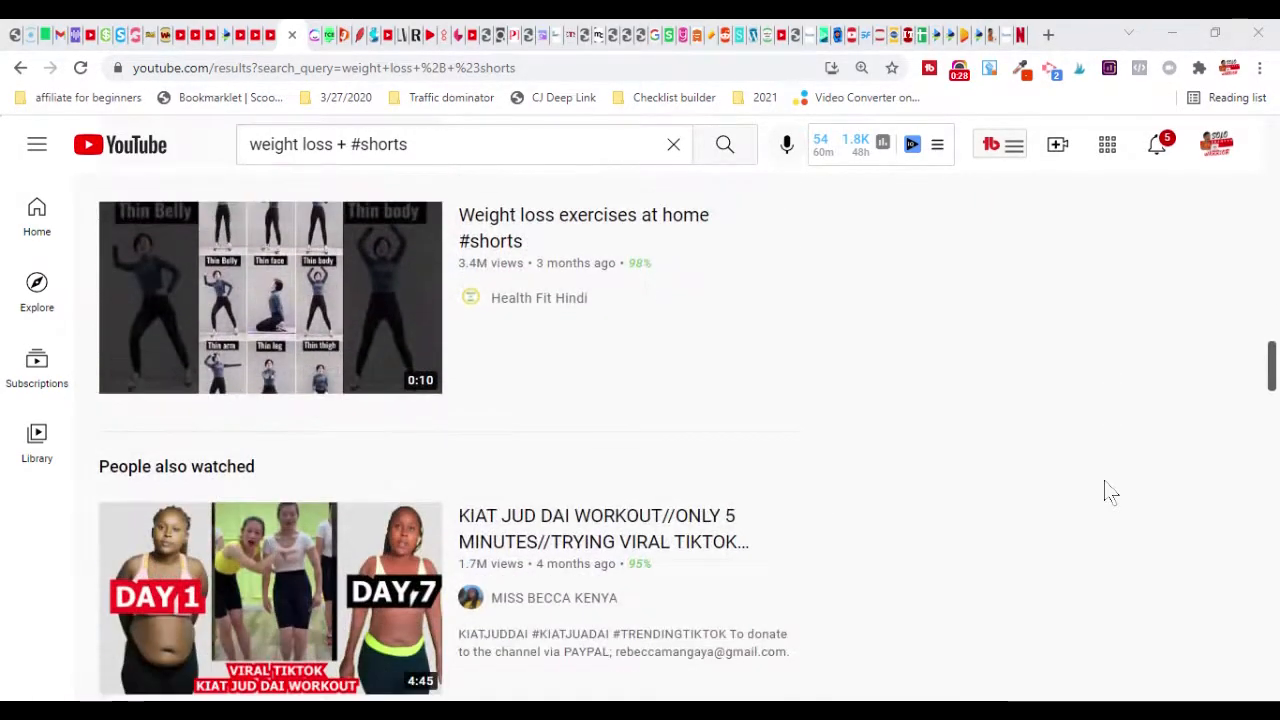
{"action": "scroll", "coordinate": [1104, 480], "scroll_direction": "down", "scroll_amount": 8}
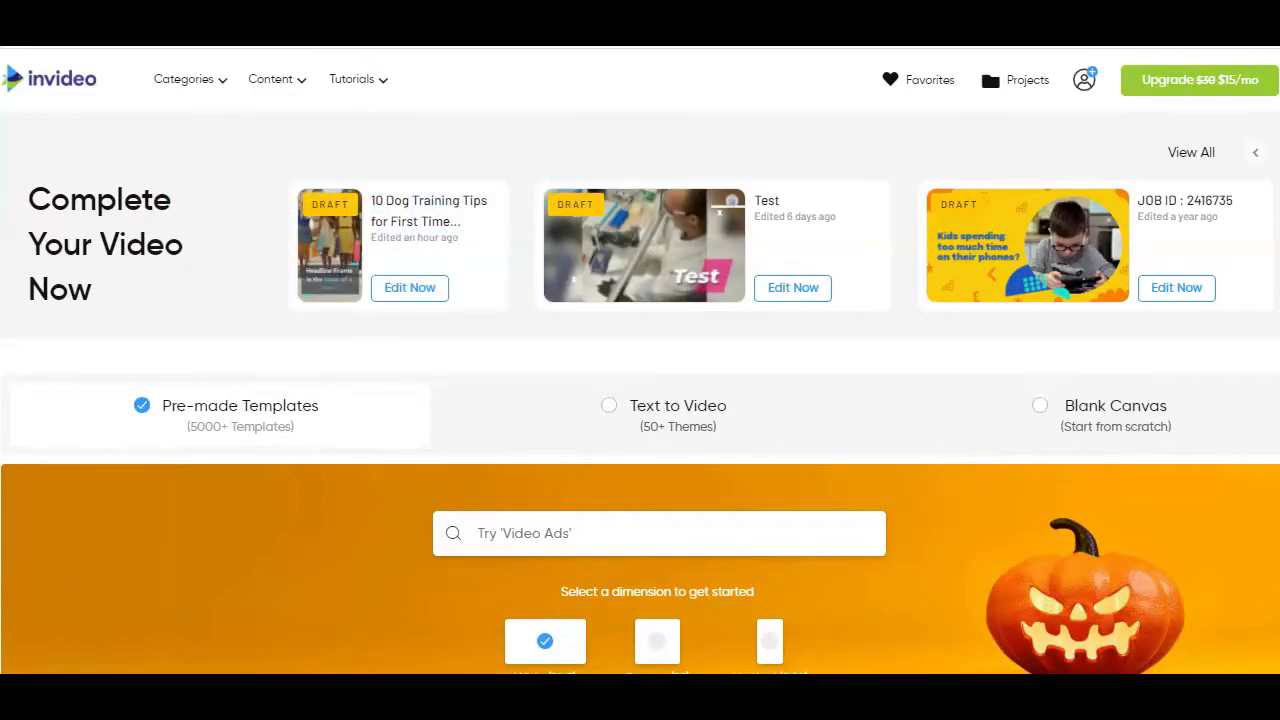
Step: Choose Text to Video on the InVideo home page with the Vertical (9:16) dimension
{"action": "scroll", "coordinate": [640, 400], "scroll_direction": "down", "scroll_amount": 1}
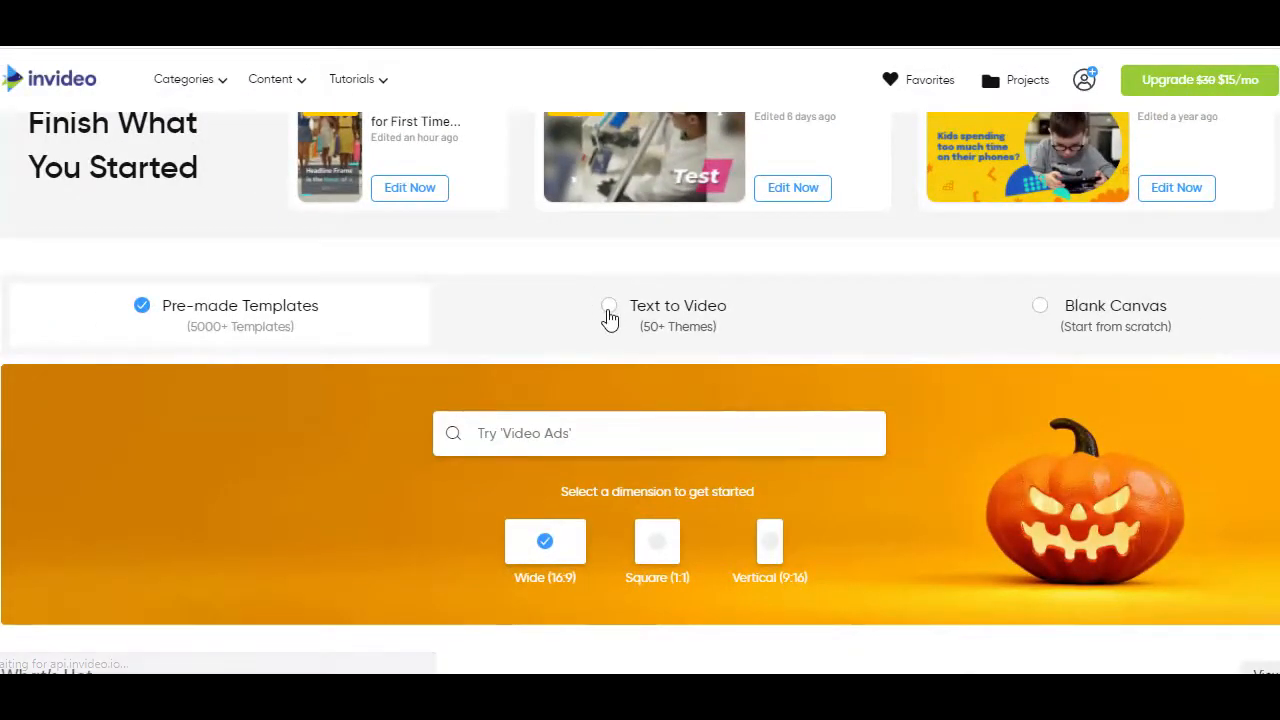
{"action": "left_click", "coordinate": [610, 318]}
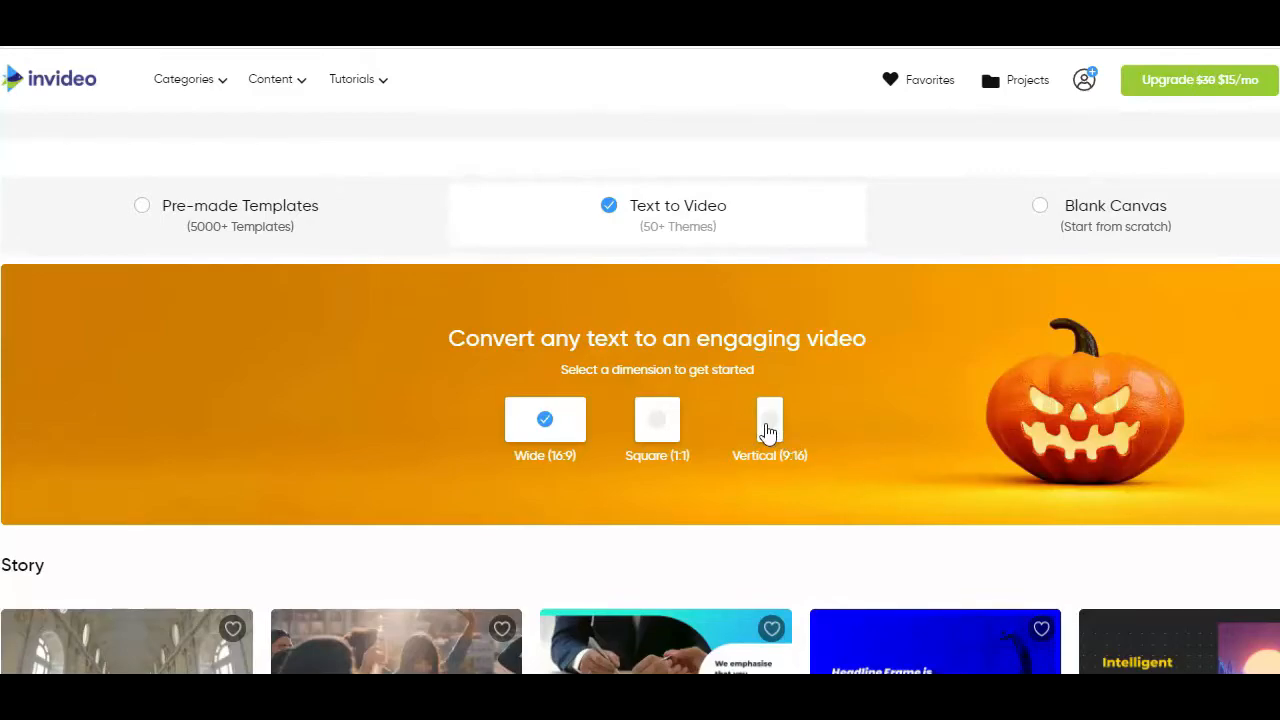
{"action": "left_click", "coordinate": [768, 430]}
Step: Pick the Mosaic theme from the vertical text-to-video themes and use it as the template
{"action": "scroll", "coordinate": [928, 443], "scroll_direction": "down", "scroll_amount": 4}
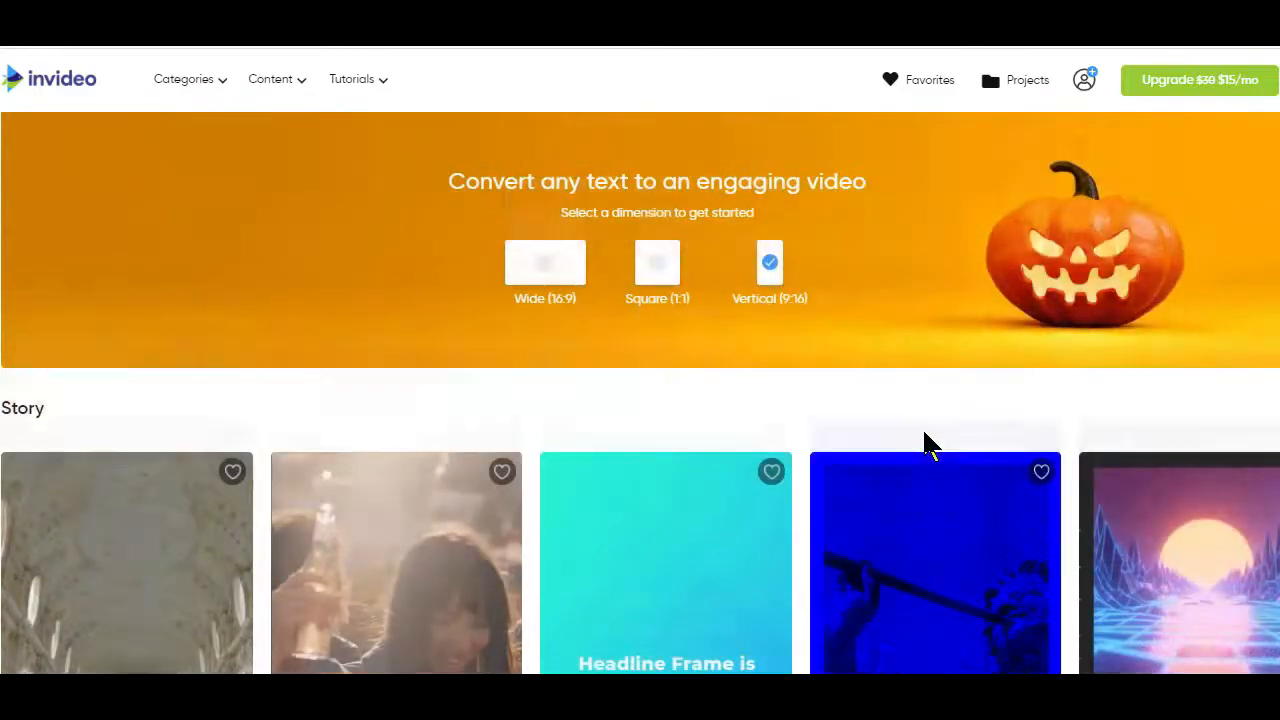
{"action": "scroll", "coordinate": [466, 394], "scroll_direction": "down", "scroll_amount": 5}
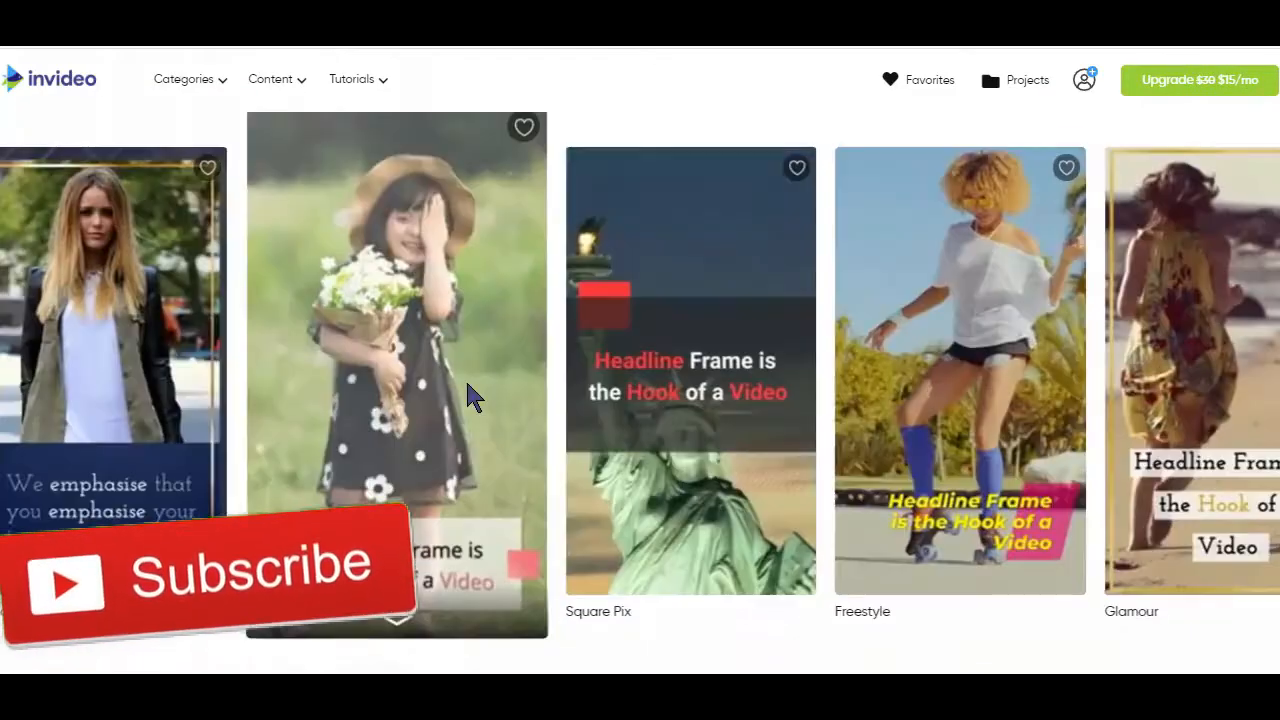
{"action": "left_click", "coordinate": [466, 394]}
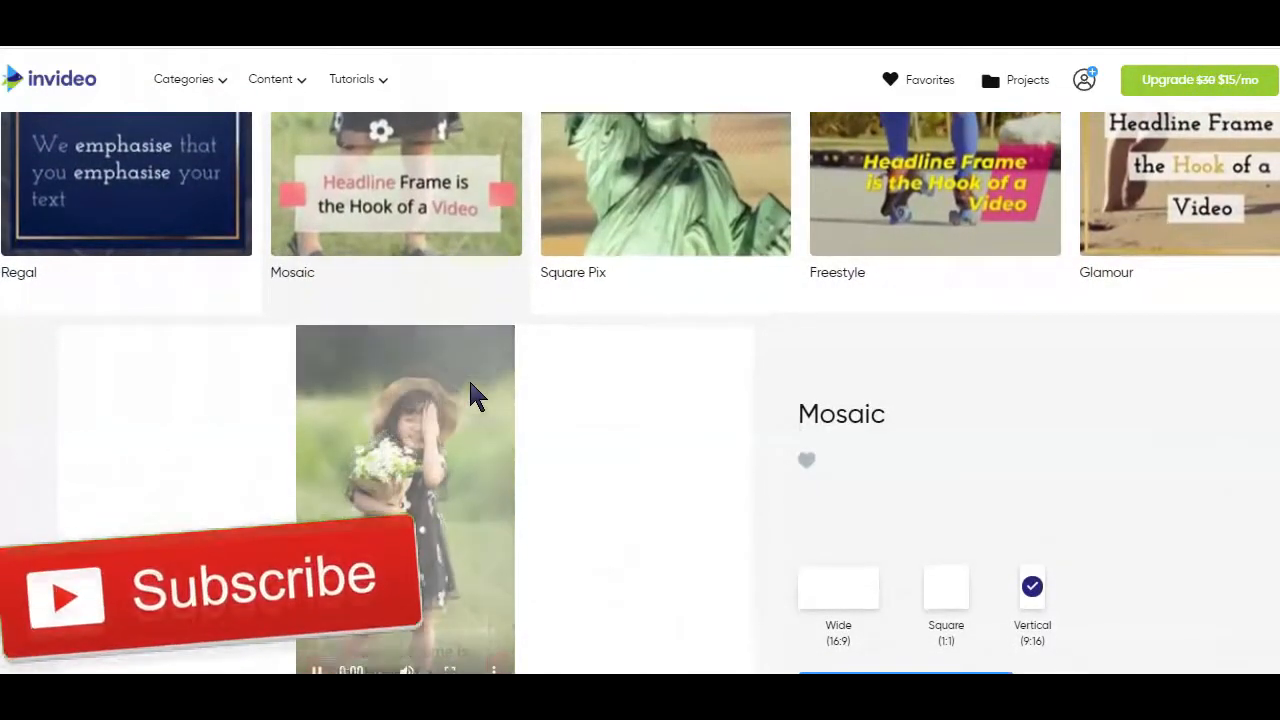
{"action": "scroll", "coordinate": [634, 397], "scroll_direction": "down", "scroll_amount": 3}
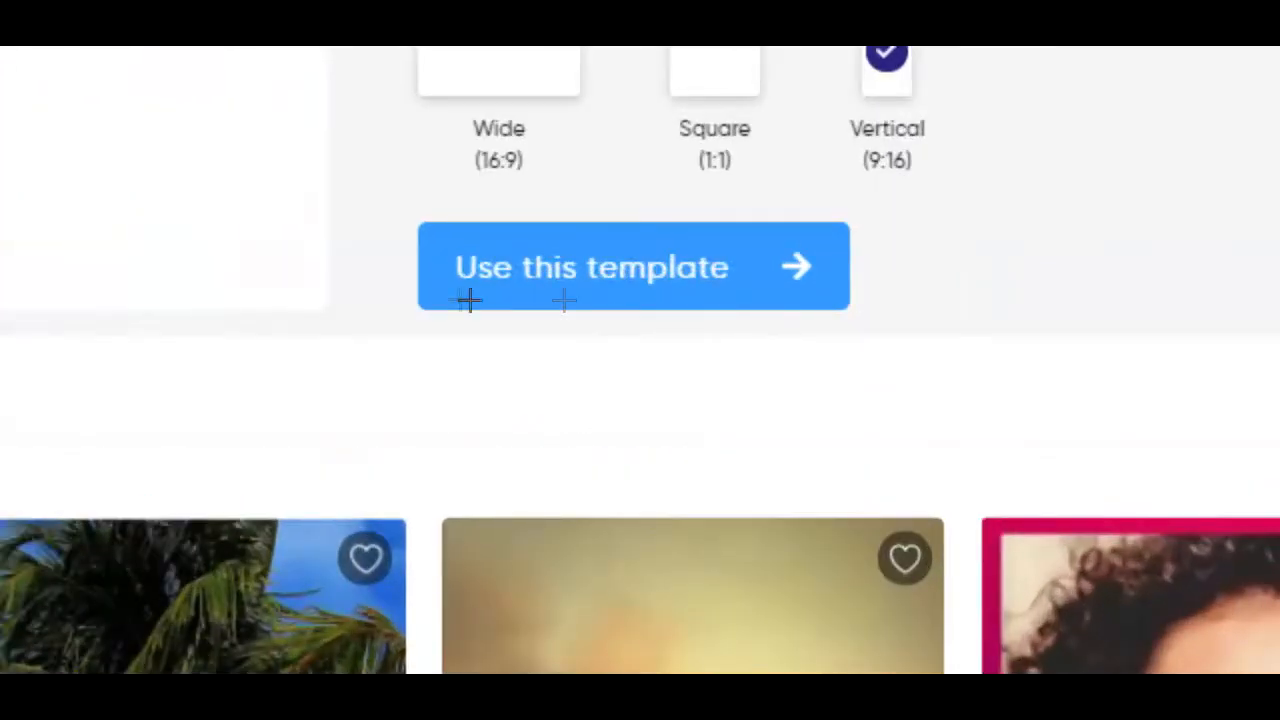
{"action": "left_click", "coordinate": [469, 300]}
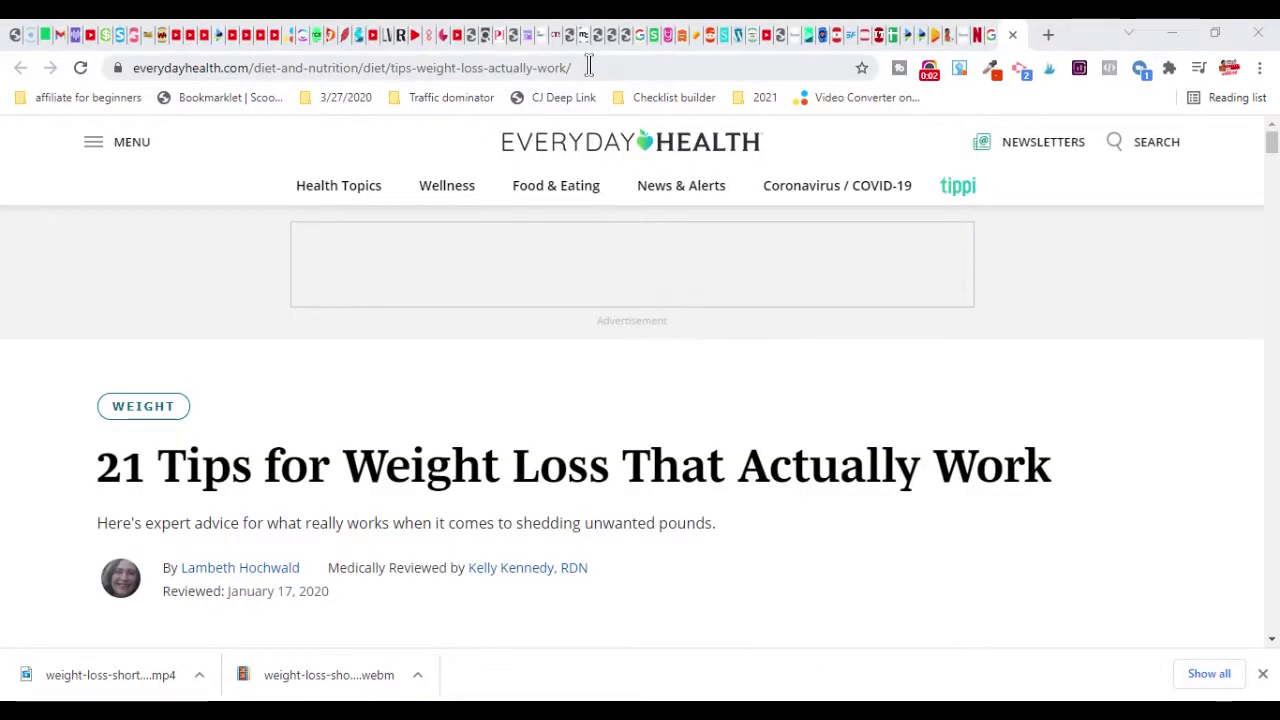
Step: Select the web address of the weight loss tips article, and open InVideo's option for adding media files
{"action": "left_click", "coordinate": [583, 66]}
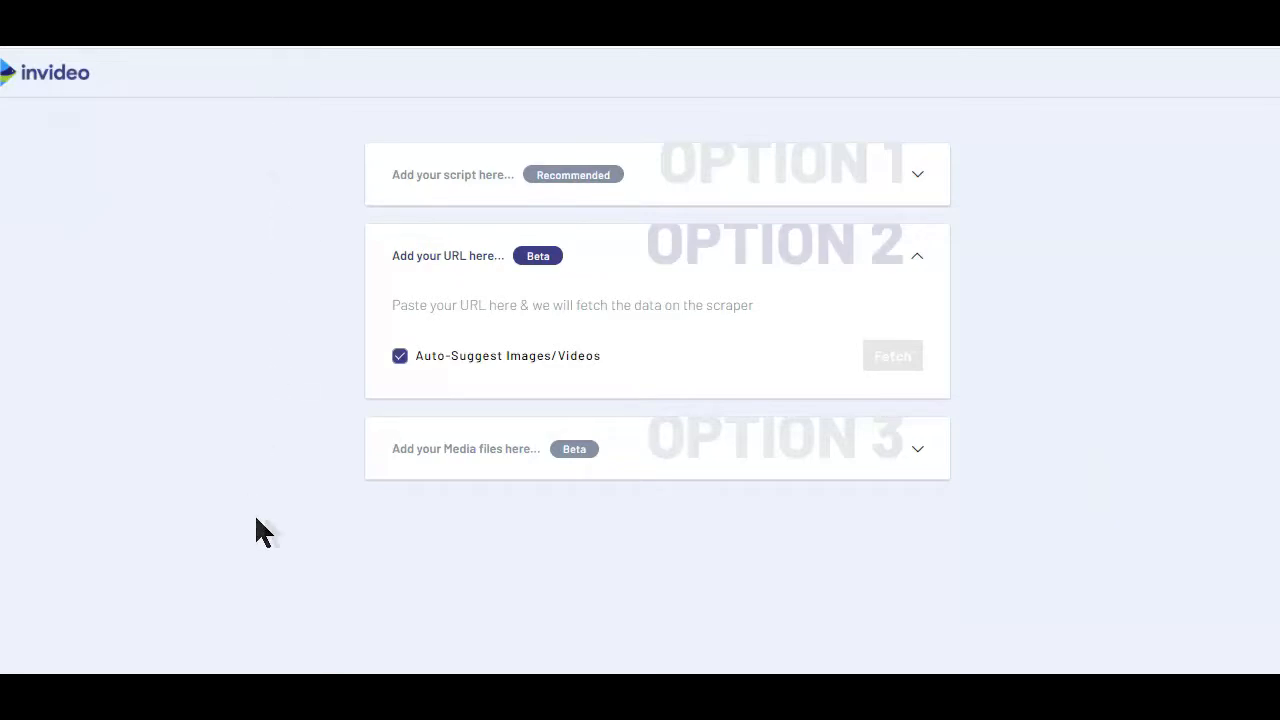
{"action": "left_click", "coordinate": [783, 460]}
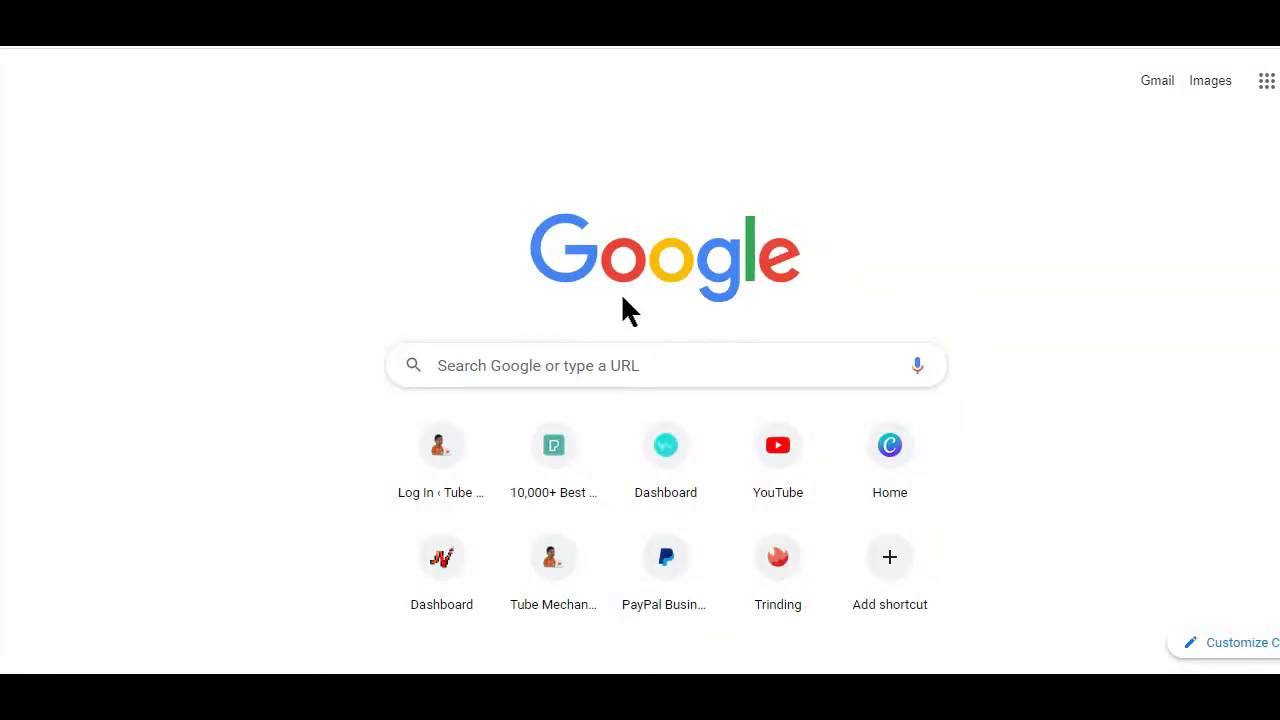
Step: Search Google for "Dog Training tips"
{"action": "left_click", "coordinate": [457, 368]}
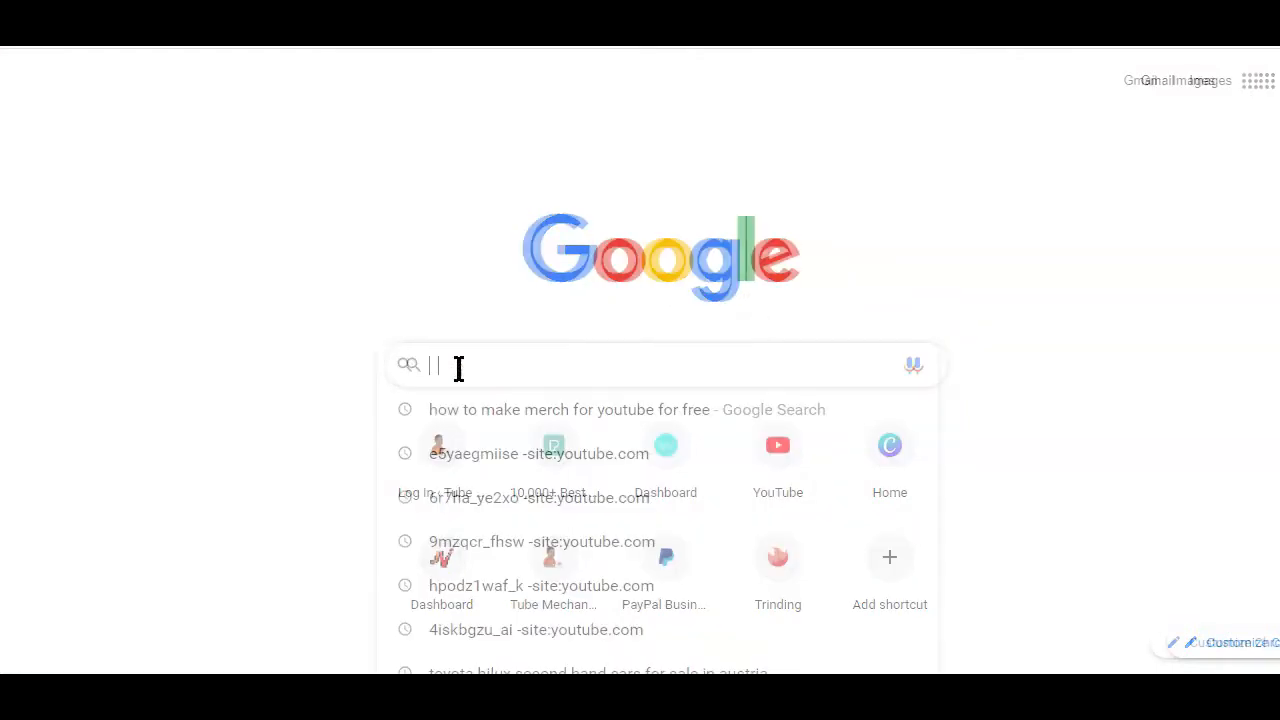
{"action": "type", "text": "D"}
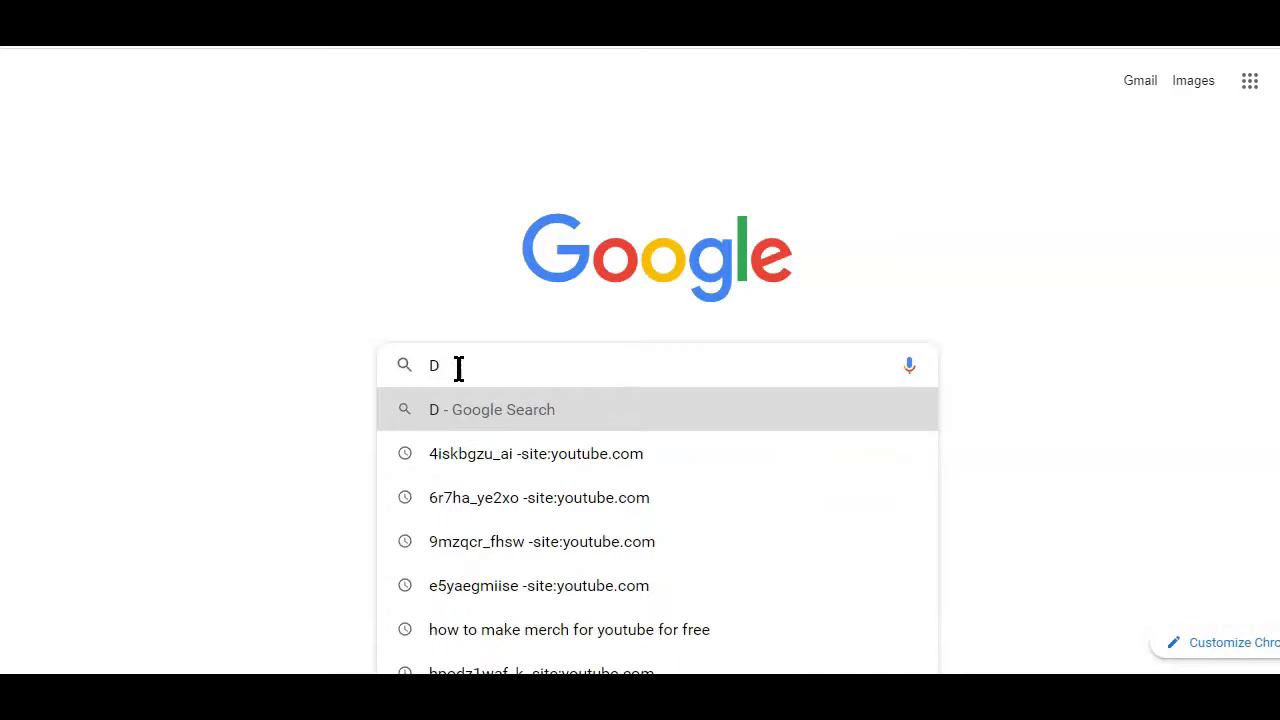
{"action": "type", "text": "og"}
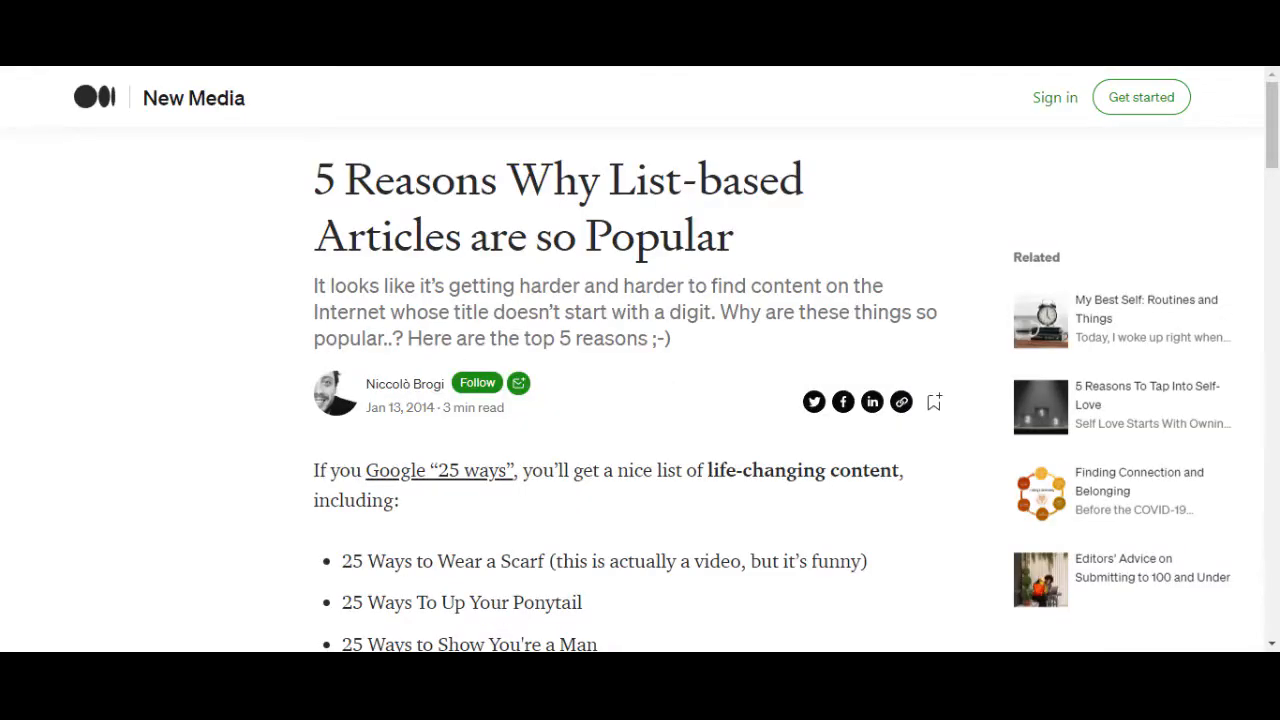
Step: Read the article on why list-based articles are popular, highlighting its numbered reason headings
{"action": "scroll", "coordinate": [1133, 246], "scroll_direction": "down", "scroll_amount": 3}
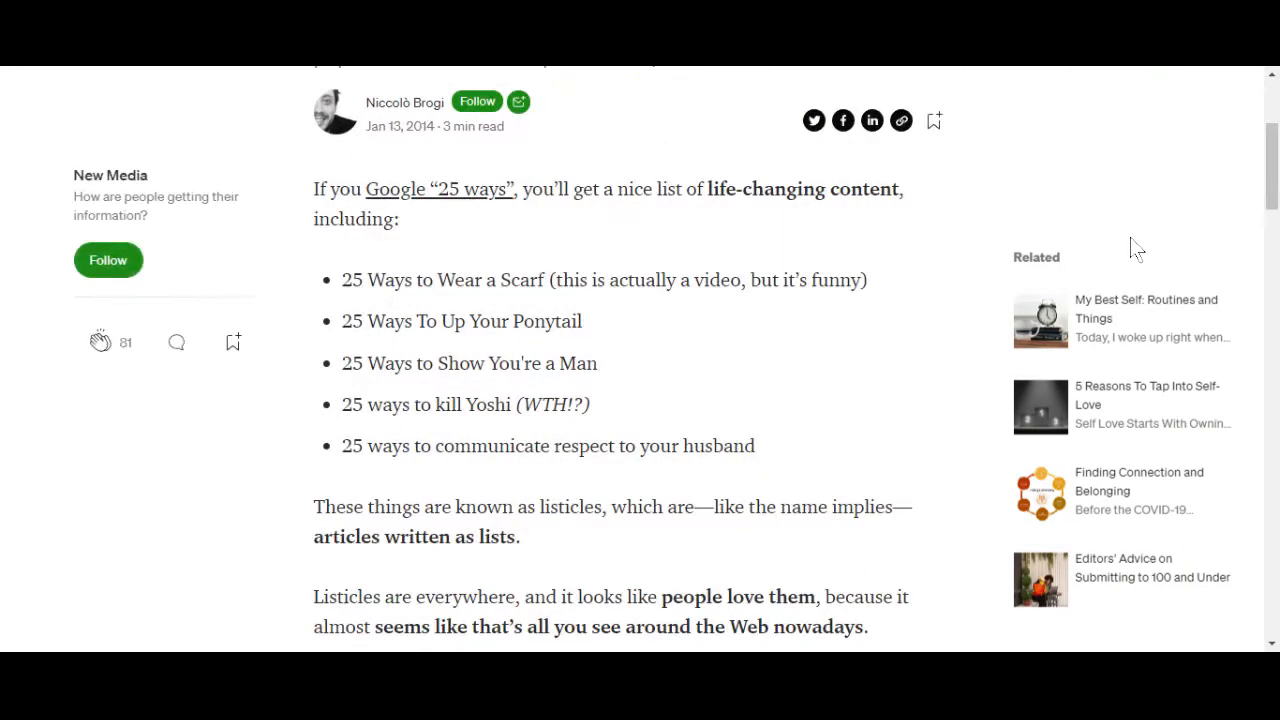
{"action": "scroll", "coordinate": [1135, 248], "scroll_direction": "down", "scroll_amount": 6}
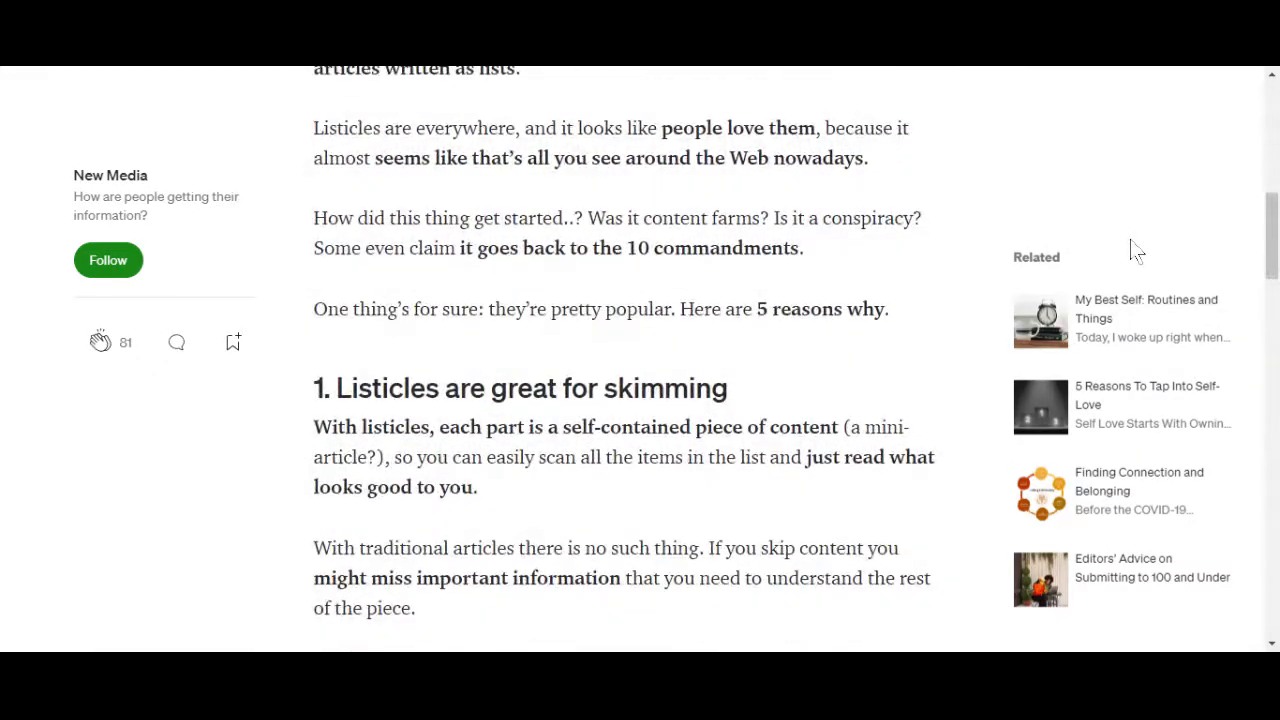
{"action": "scroll", "coordinate": [1135, 250], "scroll_direction": "down", "scroll_amount": 2}
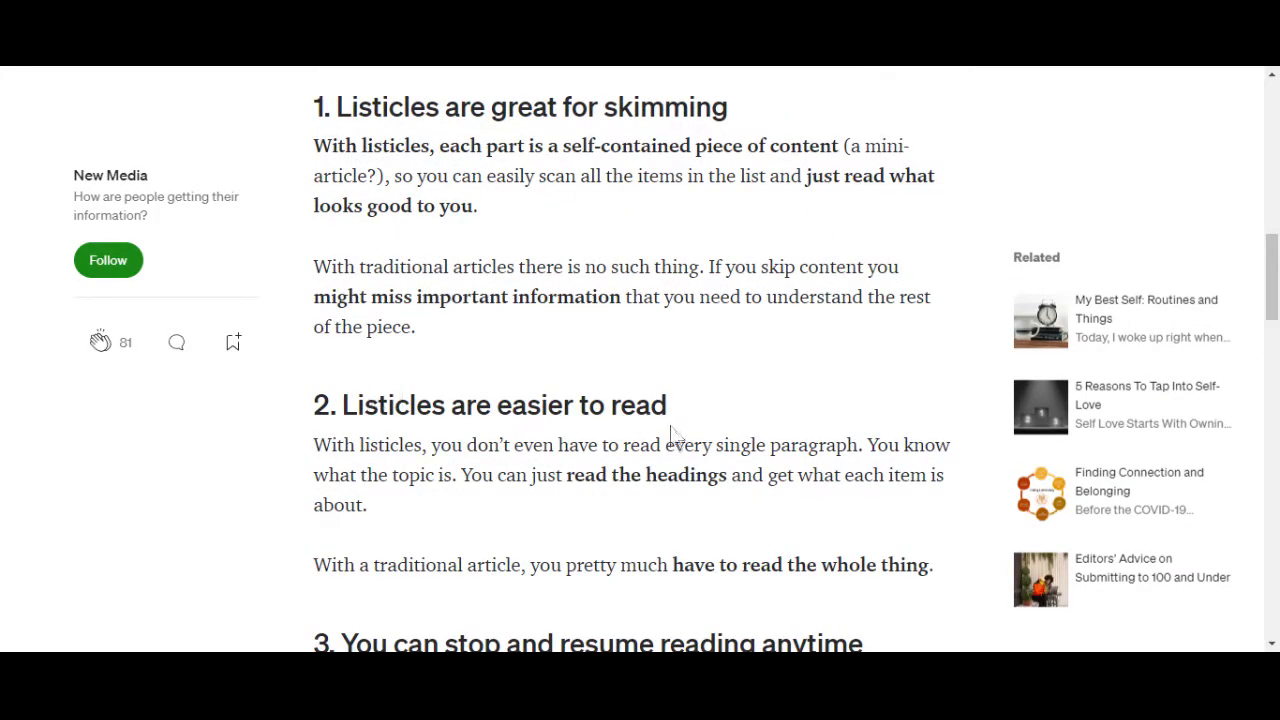
{"action": "left_click_drag", "start_coordinate": [313, 105], "coordinate": [777, 114]}
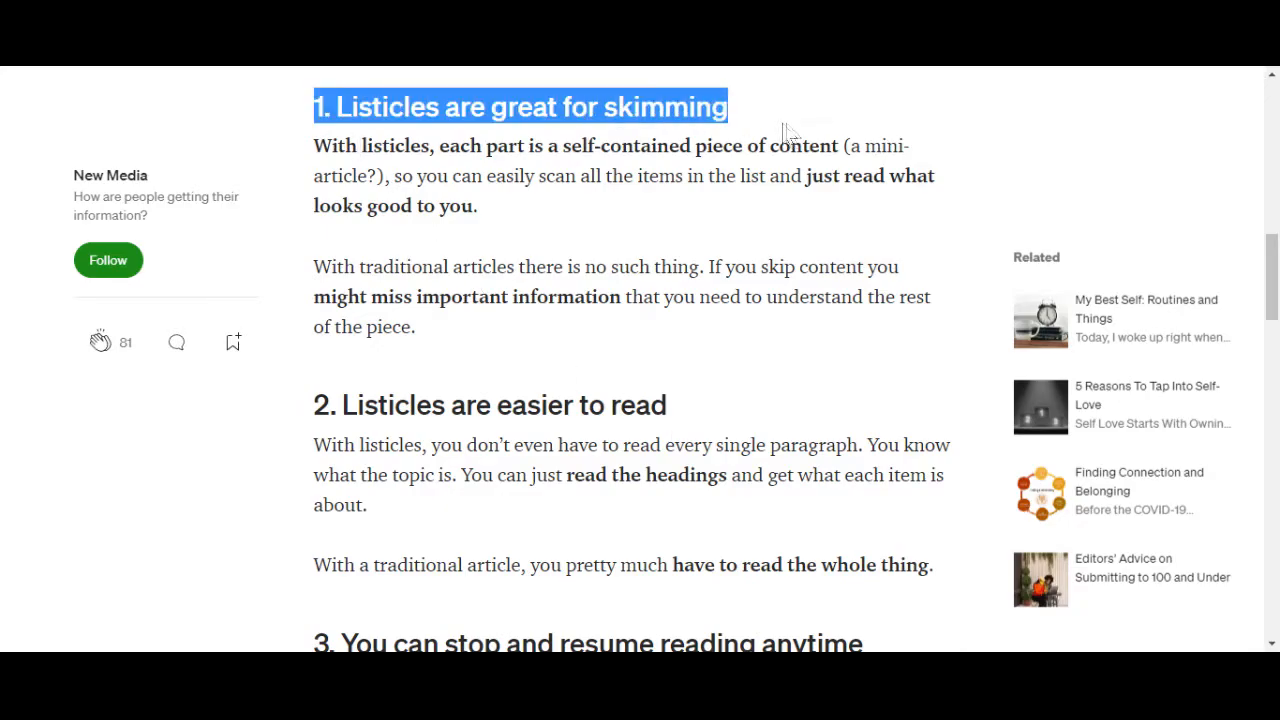
{"action": "left_click_drag", "start_coordinate": [312, 405], "coordinate": [703, 410]}
{"action": "scroll", "coordinate": [703, 410], "scroll_direction": "down", "scroll_amount": 2}
{"action": "left_click_drag", "start_coordinate": [314, 457], "coordinate": [862, 457]}
{"action": "scroll", "coordinate": [862, 457], "scroll_direction": "down", "scroll_amount": 2}
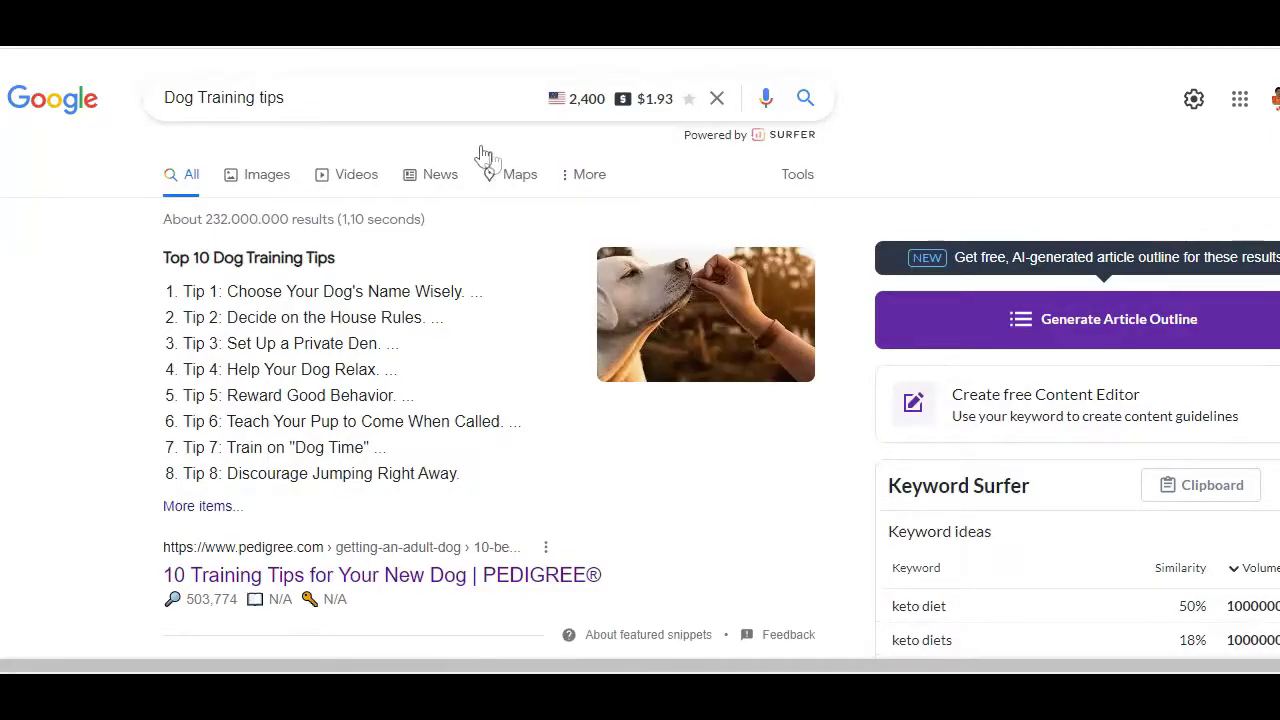
Step: Open the Pedigree article "10 Training Tips for Your New Dog" from the Google results
{"action": "left_click_drag", "start_coordinate": [357, 100], "coordinate": [165, 110]}
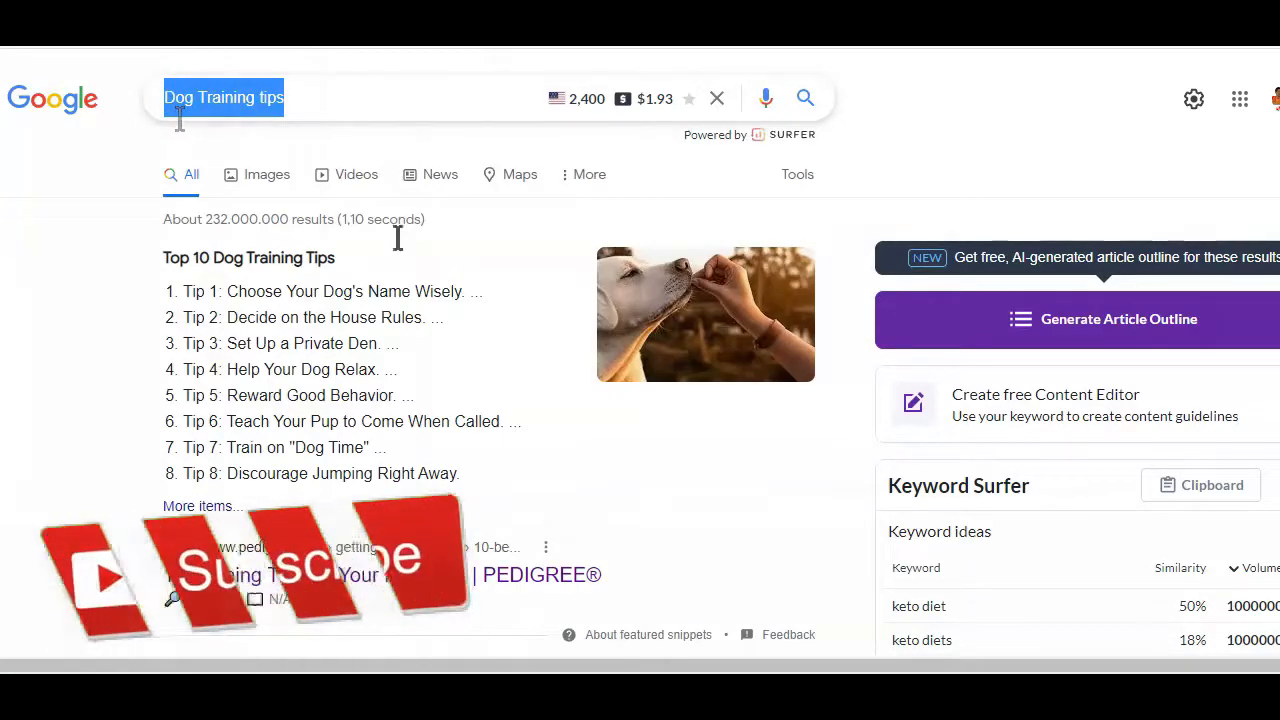
{"action": "scroll", "coordinate": [517, 314], "scroll_direction": "down", "scroll_amount": 3}
{"action": "left_click_drag", "start_coordinate": [160, 275], "coordinate": [626, 286]}
{"action": "left_click", "coordinate": [625, 268]}
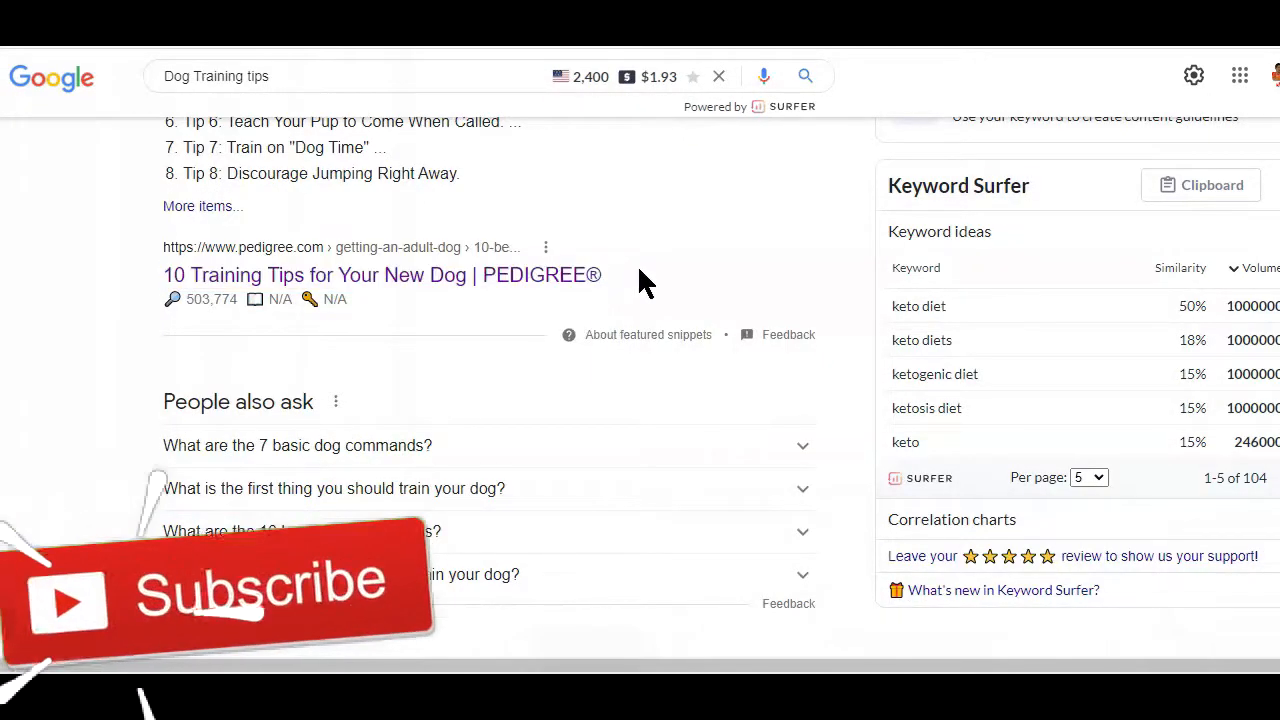
{"action": "left_click", "coordinate": [333, 284]}
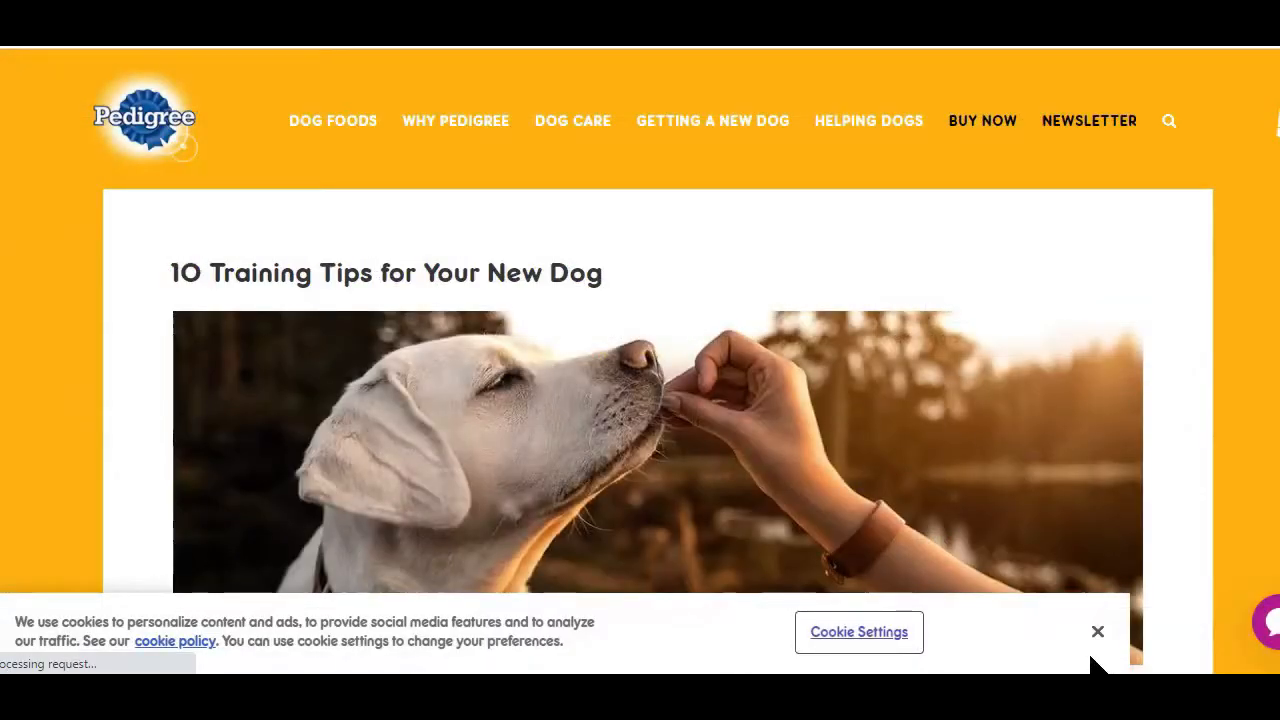
Step: Copy the Pedigree article's title, "10 Training Tips for Your New Dog", and paste it into InVideo as the script headline
{"action": "left_click_drag", "start_coordinate": [160, 271], "coordinate": [449, 306]}
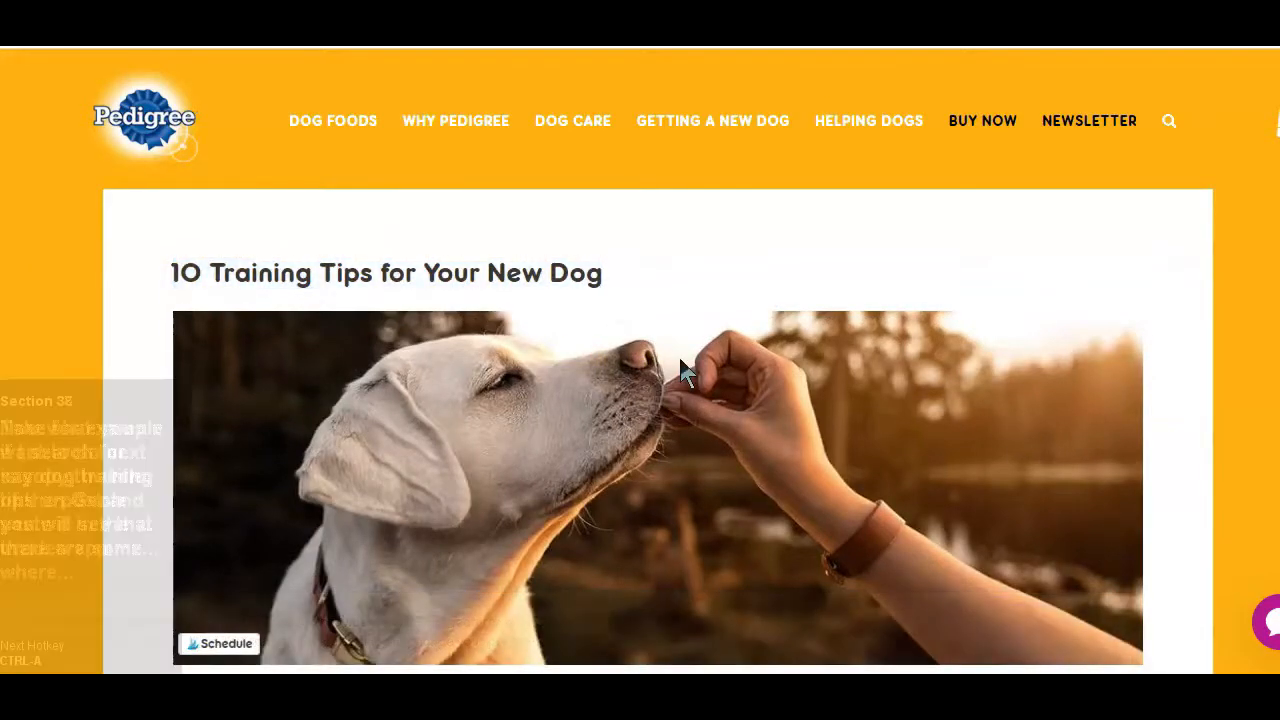
{"action": "left_click_drag", "start_coordinate": [172, 272], "coordinate": [597, 288]}
{"action": "right_click", "coordinate": [580, 281]}
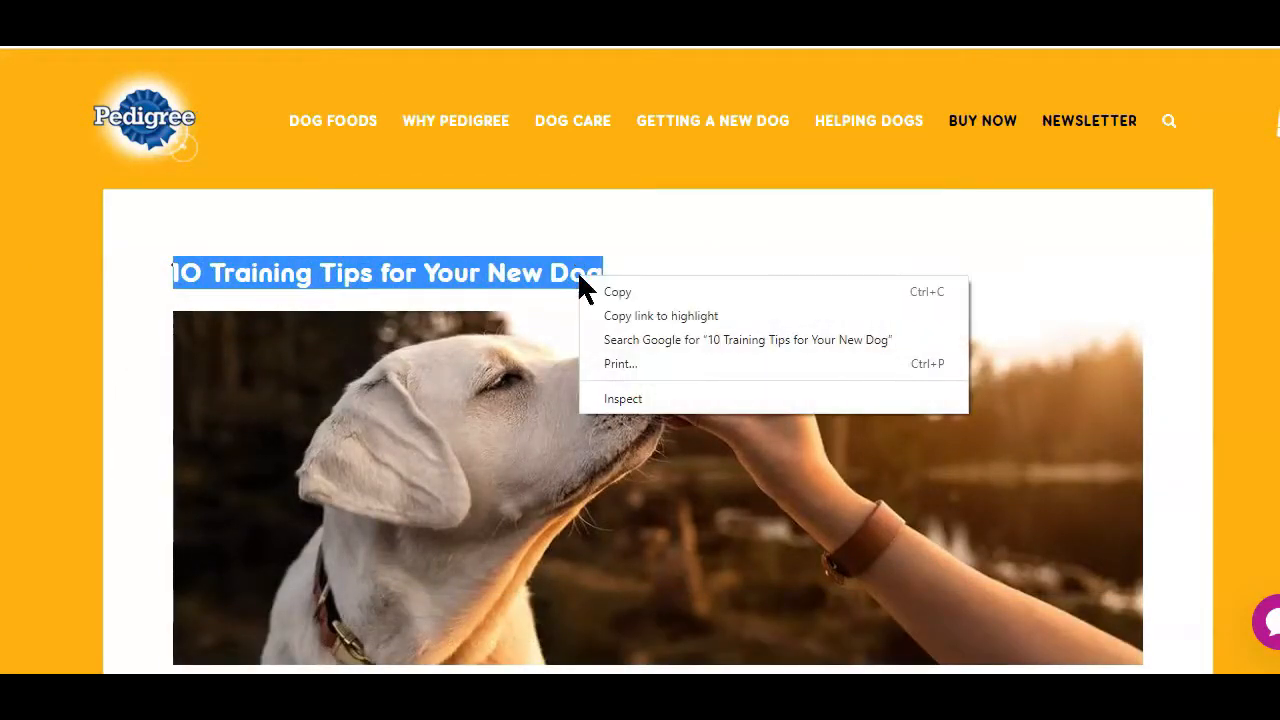
{"action": "left_click", "coordinate": [617, 292]}
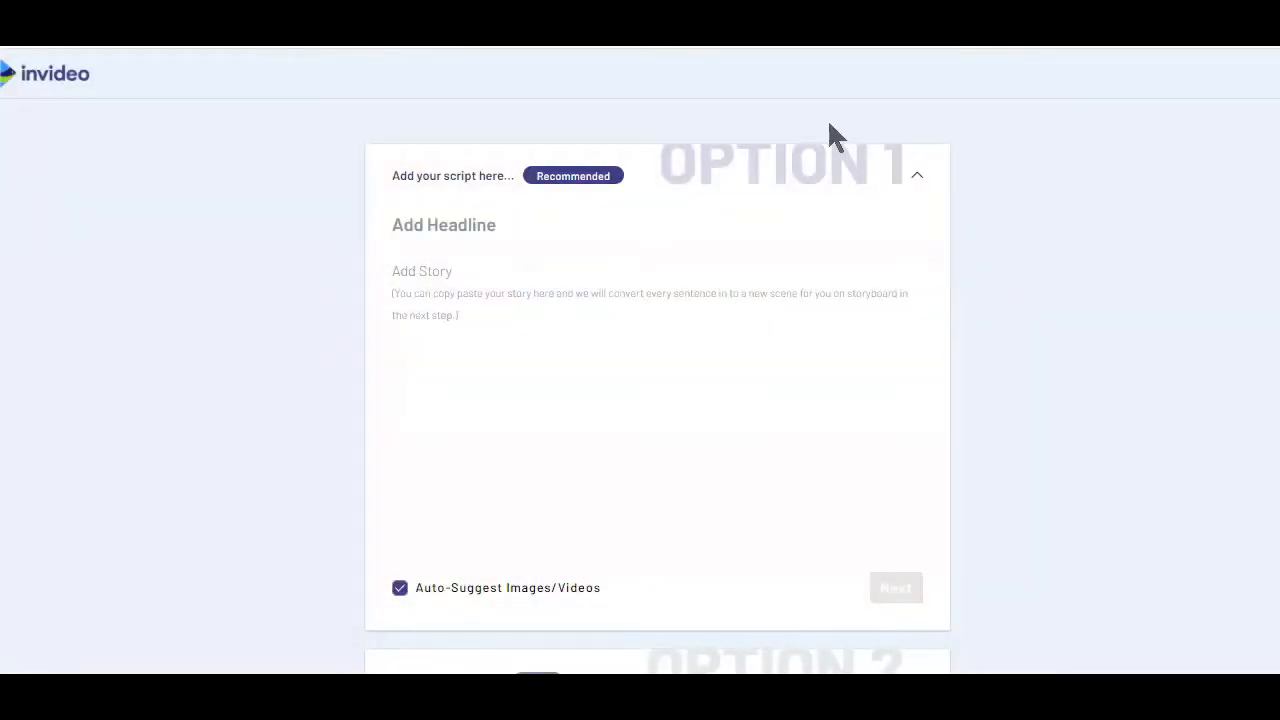
{"action": "left_click", "coordinate": [436, 222]}
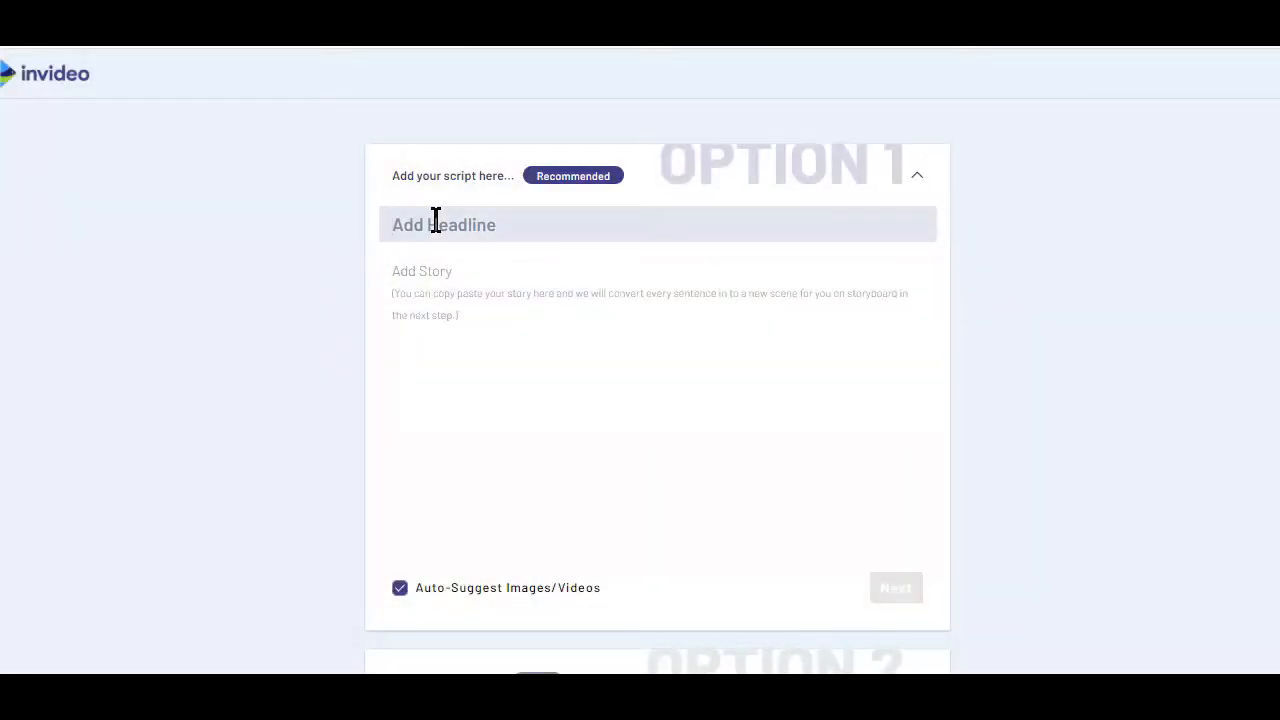
{"action": "key", "text": "ctrl+v"}
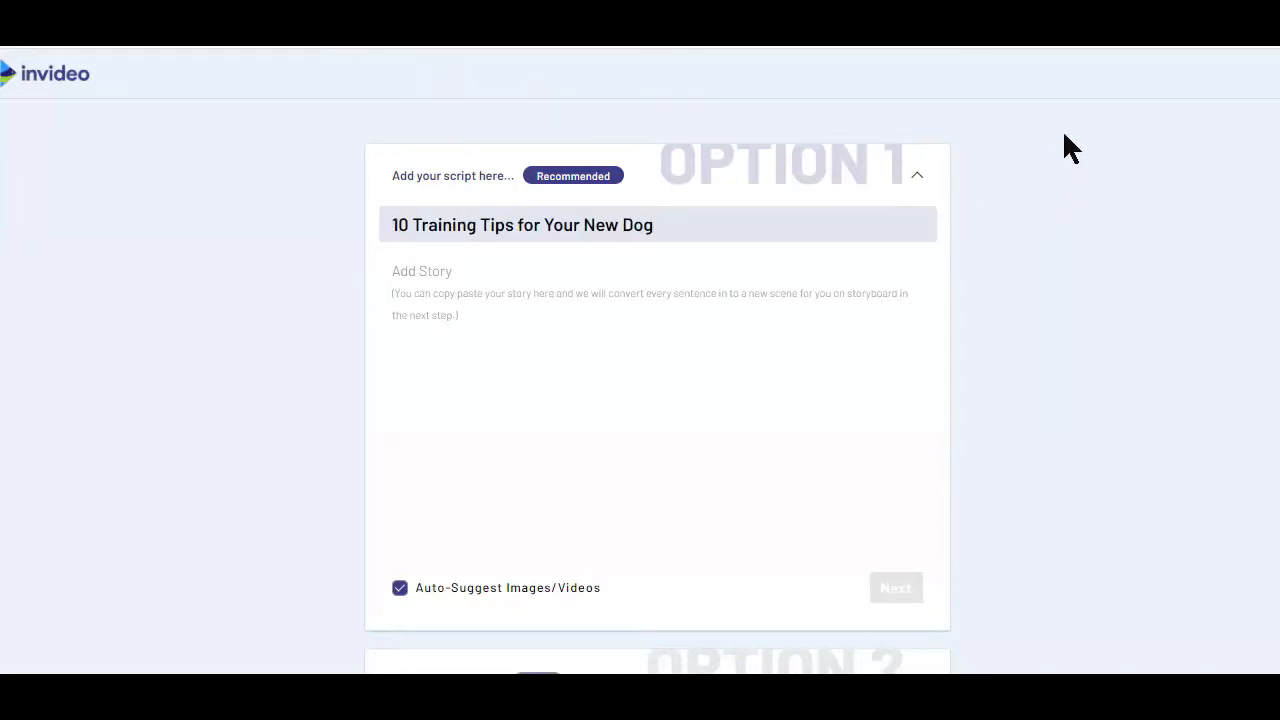
Step: Change the script headline to "3 Training Tips for Your New Dog owners", and place the cursor in the story text
{"action": "left_click_drag", "start_coordinate": [689, 228], "coordinate": [346, 238]}
{"action": "left_click", "coordinate": [743, 240]}
{"action": "type", "text": "oowne"}
{"action": "key", "text": "BackSpace"}
{"action": "key", "text": "BackSpace"}
{"action": "key", "text": "BackSpace"}
{"action": "key", "text": "BackSpace"}
{"action": "type", "text": "wners"}
{"action": "left_click", "coordinate": [391, 290]}
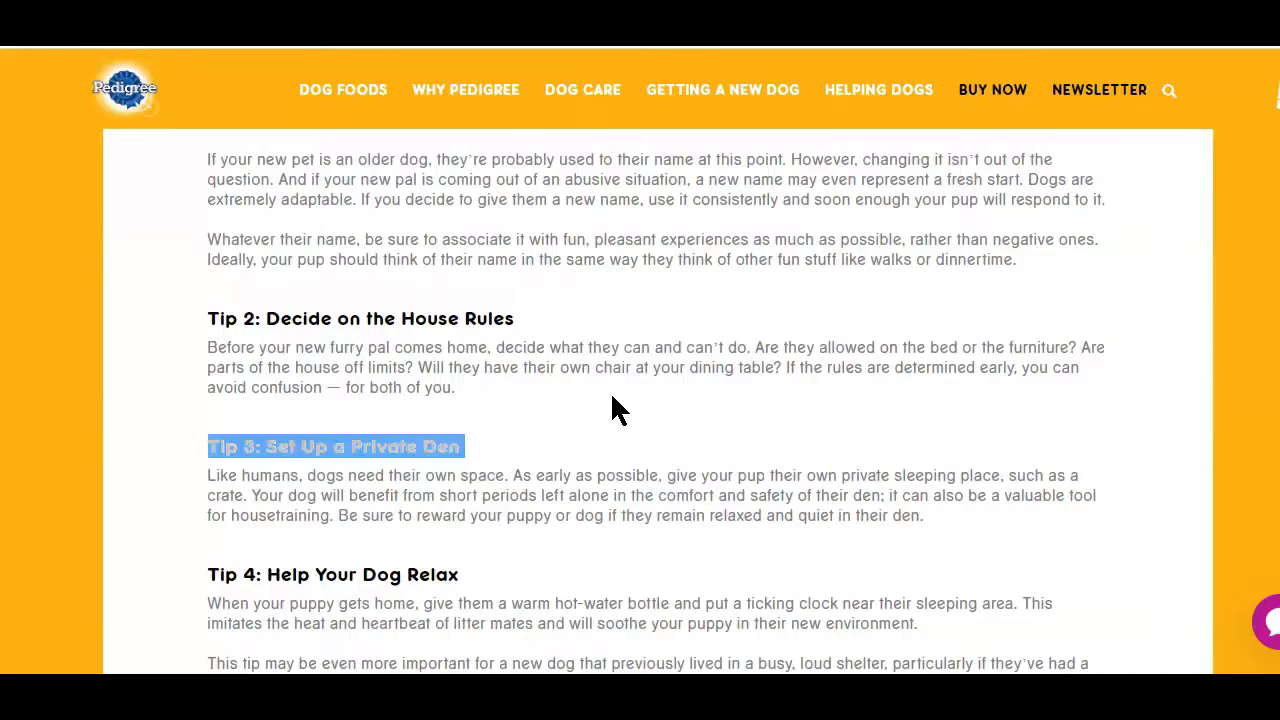
Step: Look over the Pedigree article's introduction and first training tips, highlighting the "Tip 1: Choose Your Dog's Name Wisely" heading
{"action": "left_click", "coordinate": [611, 400]}
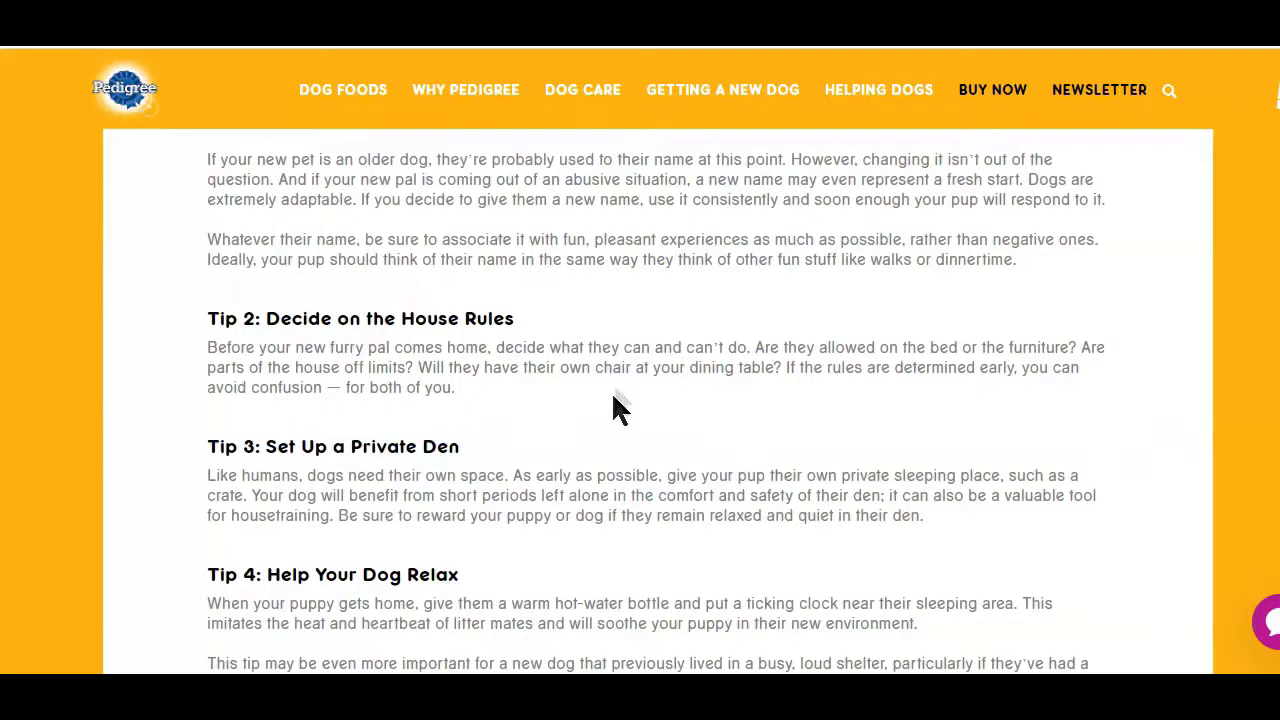
{"action": "scroll", "coordinate": [621, 368], "scroll_direction": "up", "scroll_amount": 4}
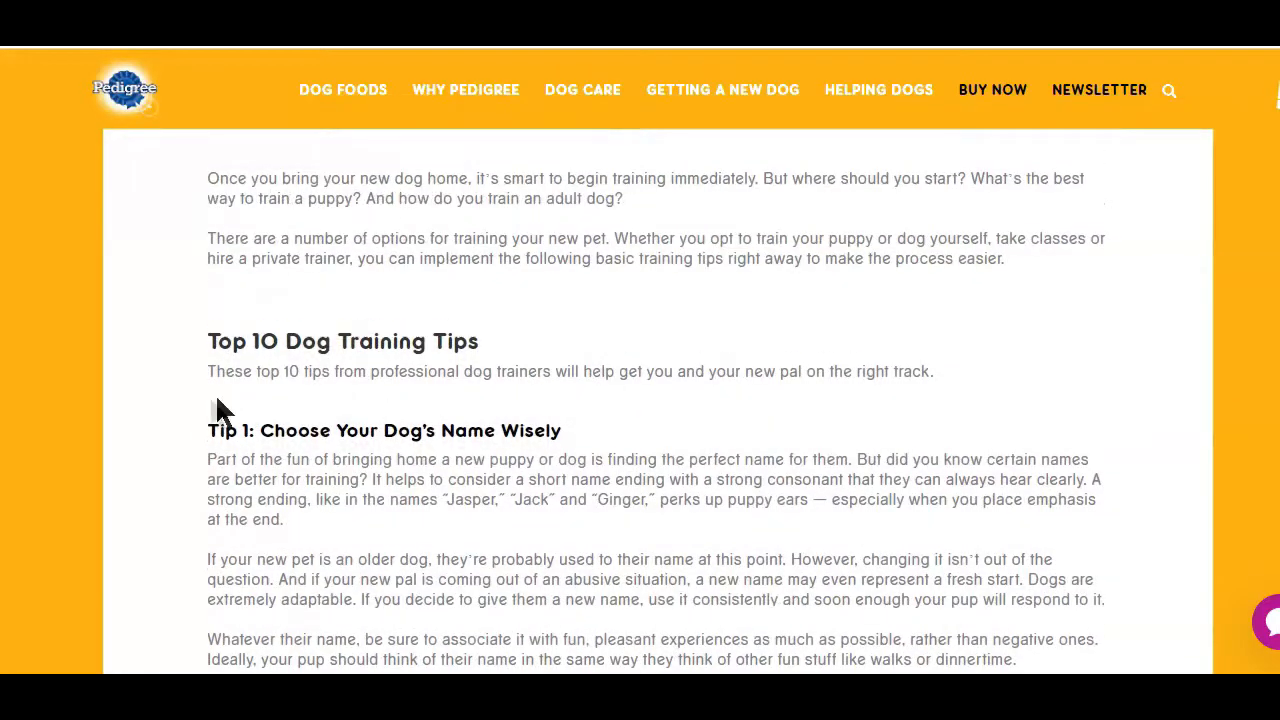
{"action": "left_click_drag", "start_coordinate": [207, 430], "coordinate": [590, 450]}
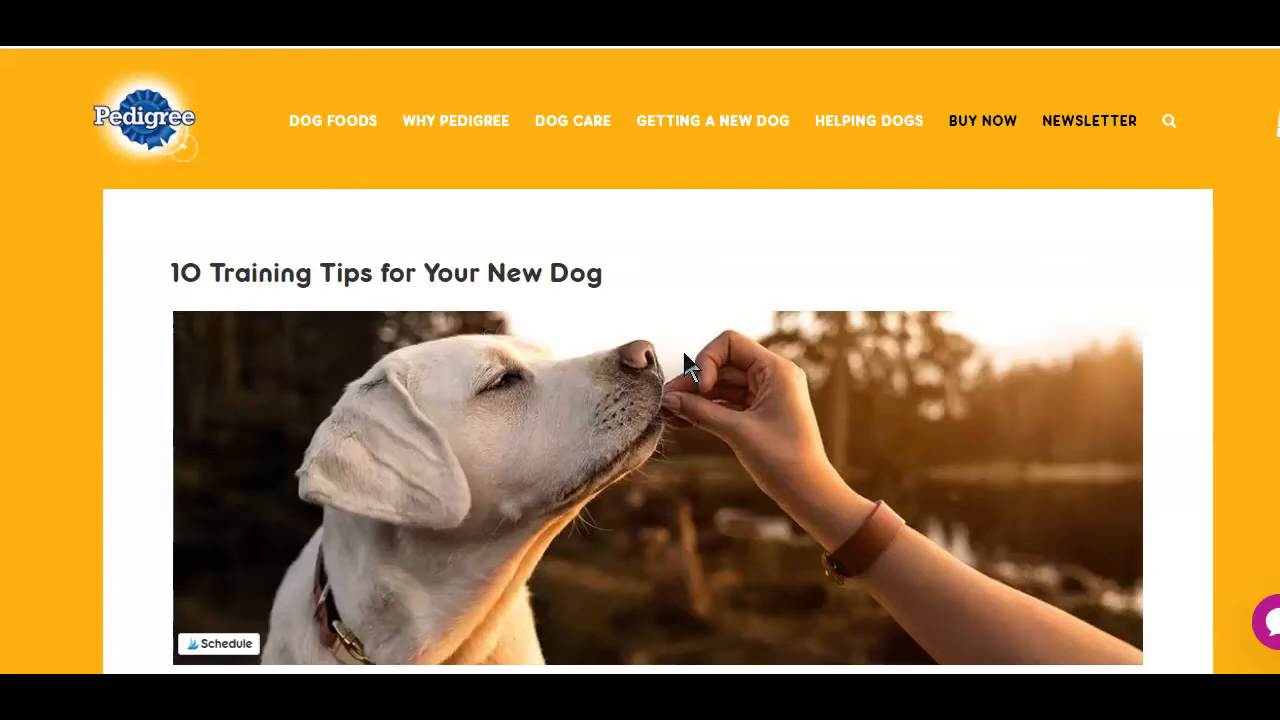
{"action": "scroll", "coordinate": [687, 357], "scroll_direction": "down", "scroll_amount": 5}
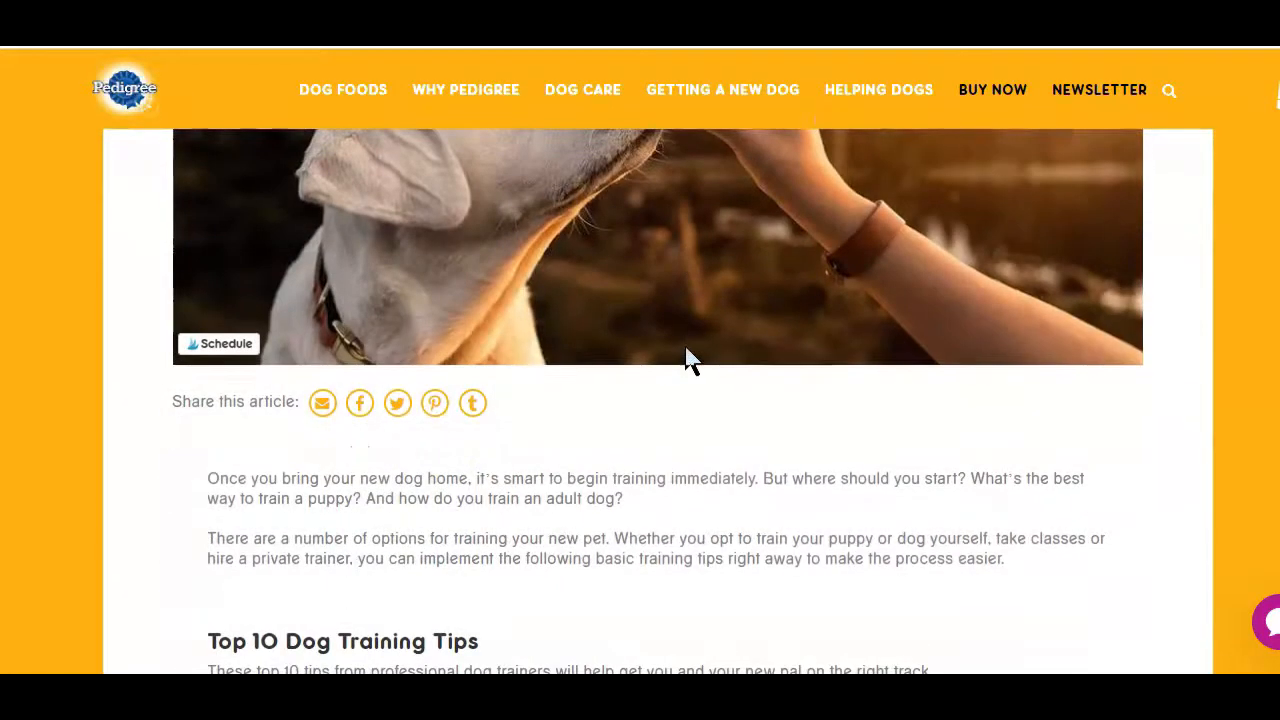
{"action": "scroll", "coordinate": [687, 357], "scroll_direction": "down", "scroll_amount": 3}
{"action": "scroll", "coordinate": [687, 350], "scroll_direction": "down", "scroll_amount": 3}
{"action": "scroll", "coordinate": [687, 350], "scroll_direction": "up", "scroll_amount": 3}
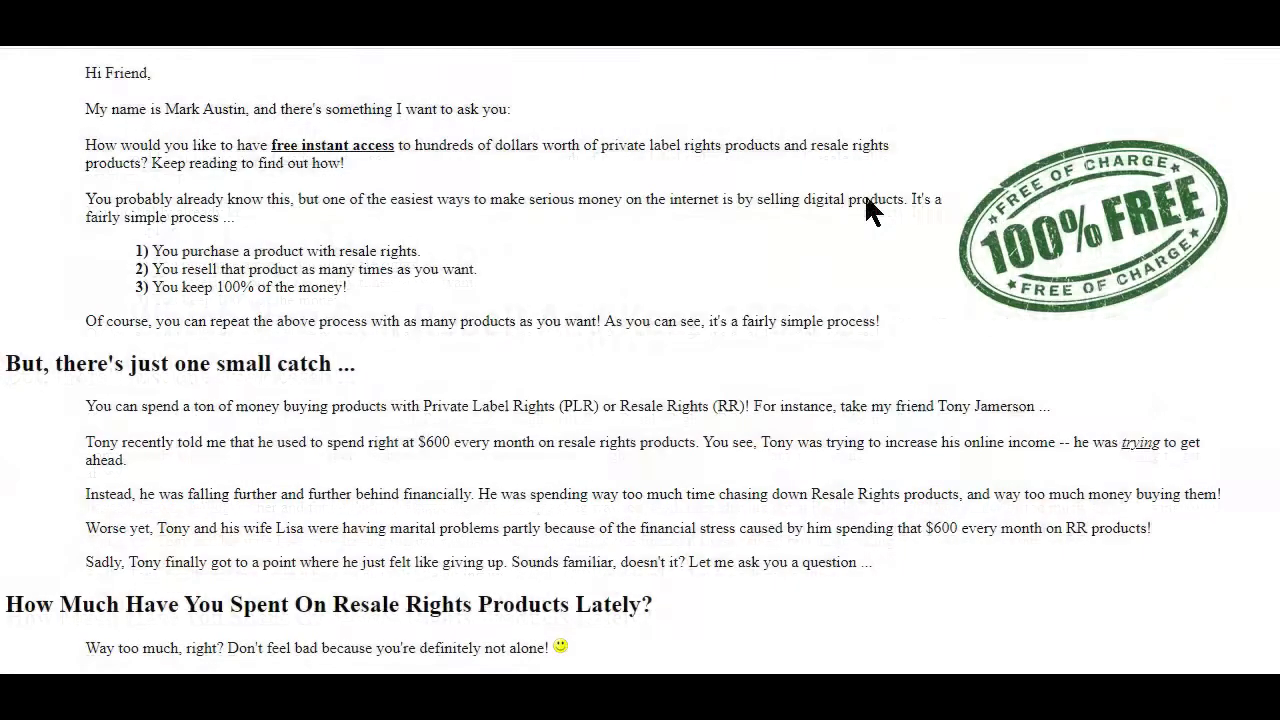
Step: Look through the Resell Rights Weekly sales page, from the offer details to the free membership sign-up section
{"action": "scroll", "coordinate": [866, 210], "scroll_direction": "down", "scroll_amount": 4}
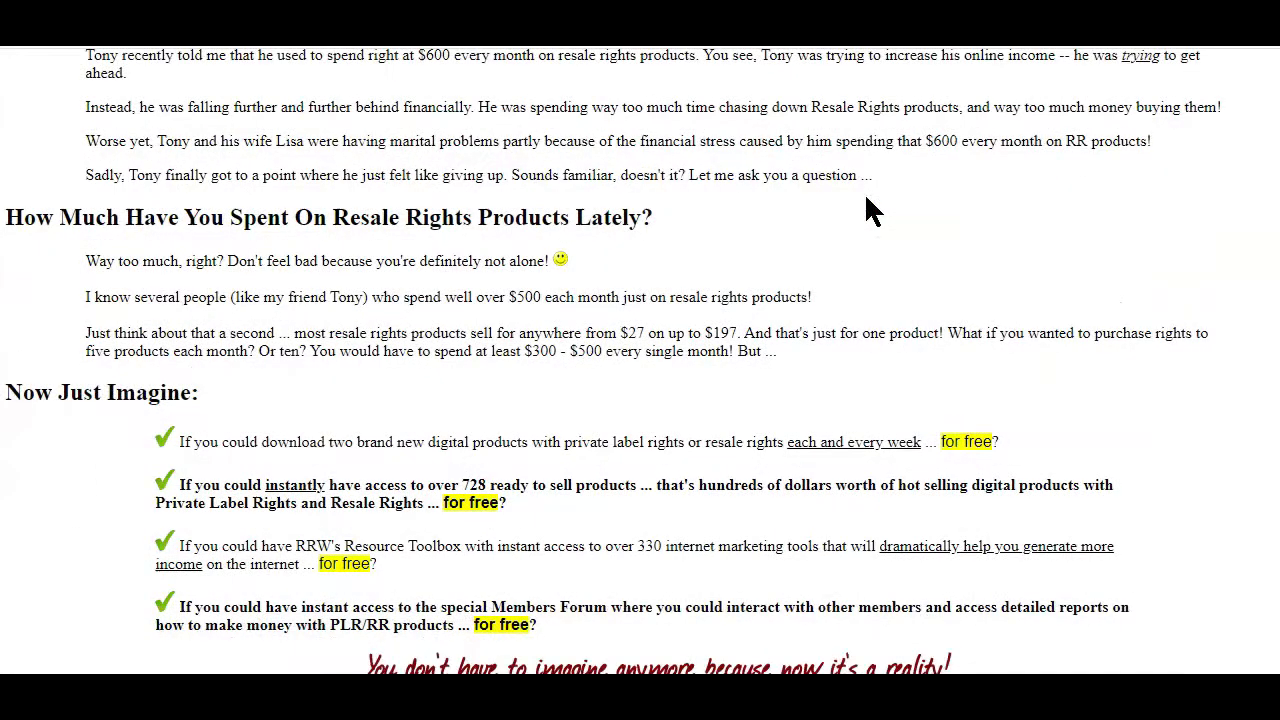
{"action": "scroll", "coordinate": [322, 57], "scroll_direction": "down", "scroll_amount": 10}
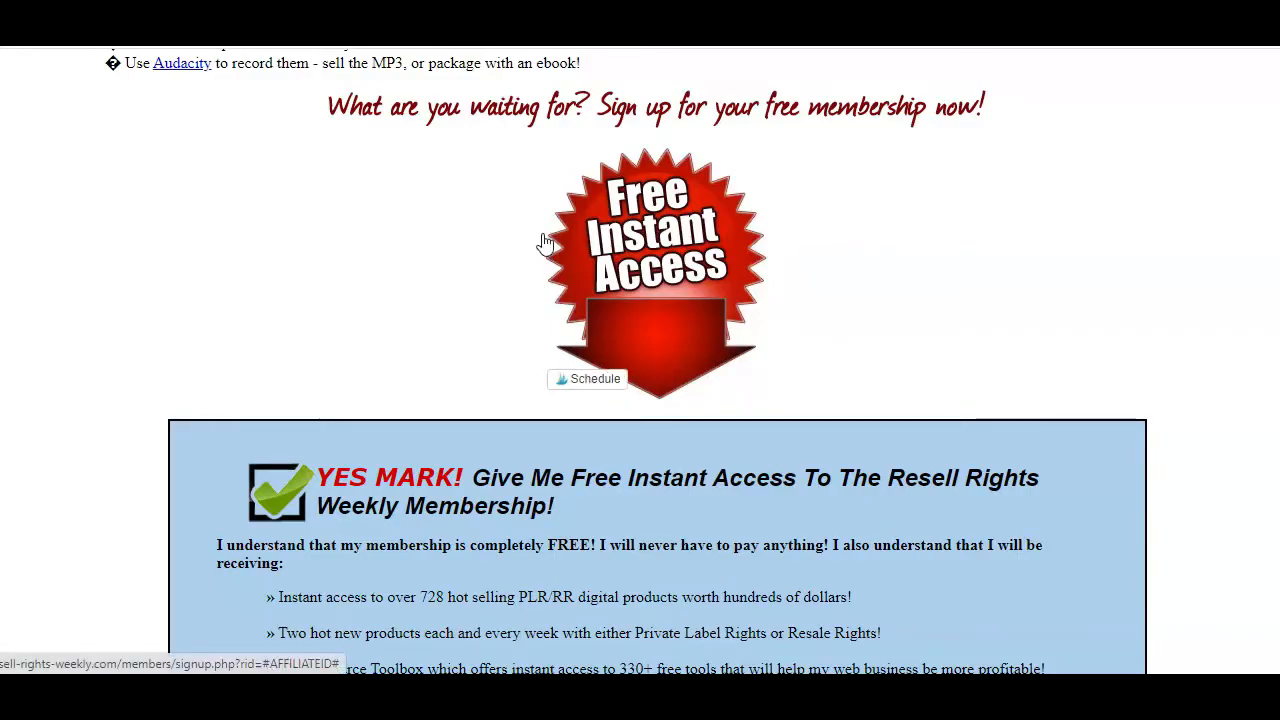
{"action": "scroll", "coordinate": [545, 243], "scroll_direction": "down", "scroll_amount": 4}
{"action": "scroll", "coordinate": [541, 233], "scroll_direction": "down", "scroll_amount": 2}
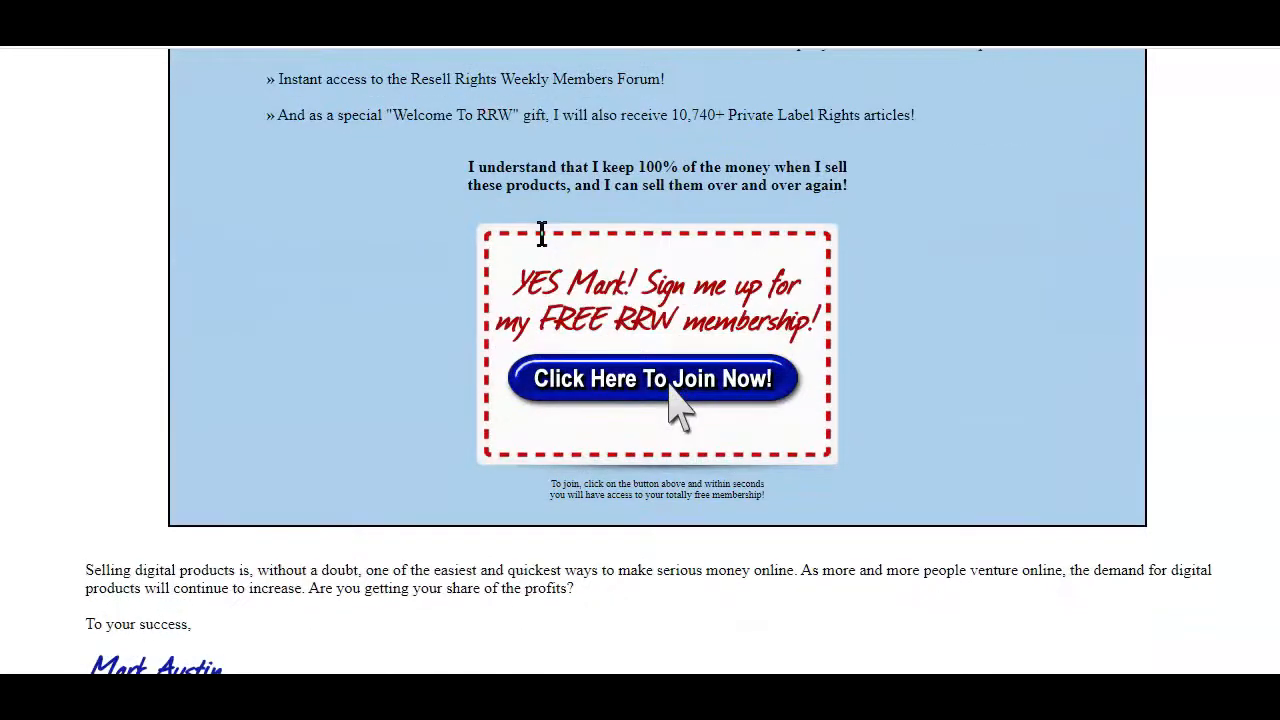
{"action": "scroll", "coordinate": [541, 233], "scroll_direction": "down", "scroll_amount": 3}
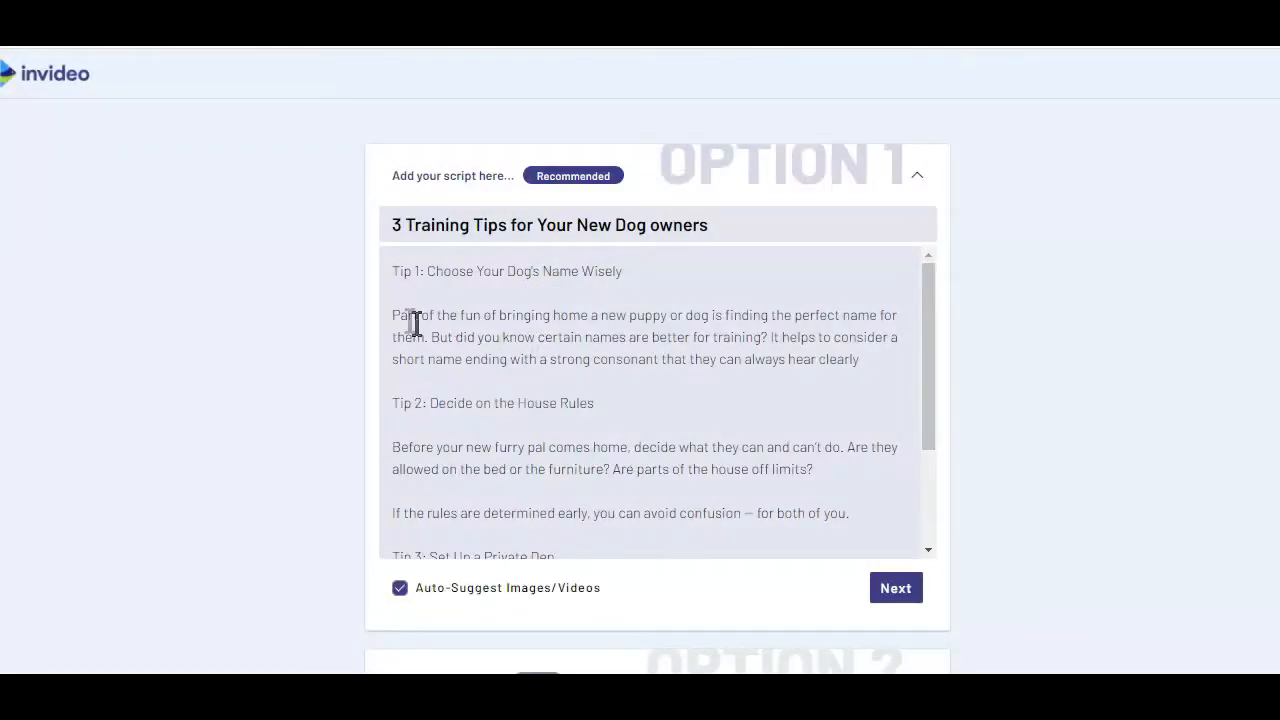
Step: Review the three-tip script in InVideo and generate its storyboard with Auto-Suggest Images/Videos enabled
{"action": "left_click_drag", "start_coordinate": [383, 314], "coordinate": [920, 370]}
{"action": "triple_click", "coordinate": [638, 275]}
{"action": "scroll", "coordinate": [617, 360], "scroll_direction": "down", "scroll_amount": 1}
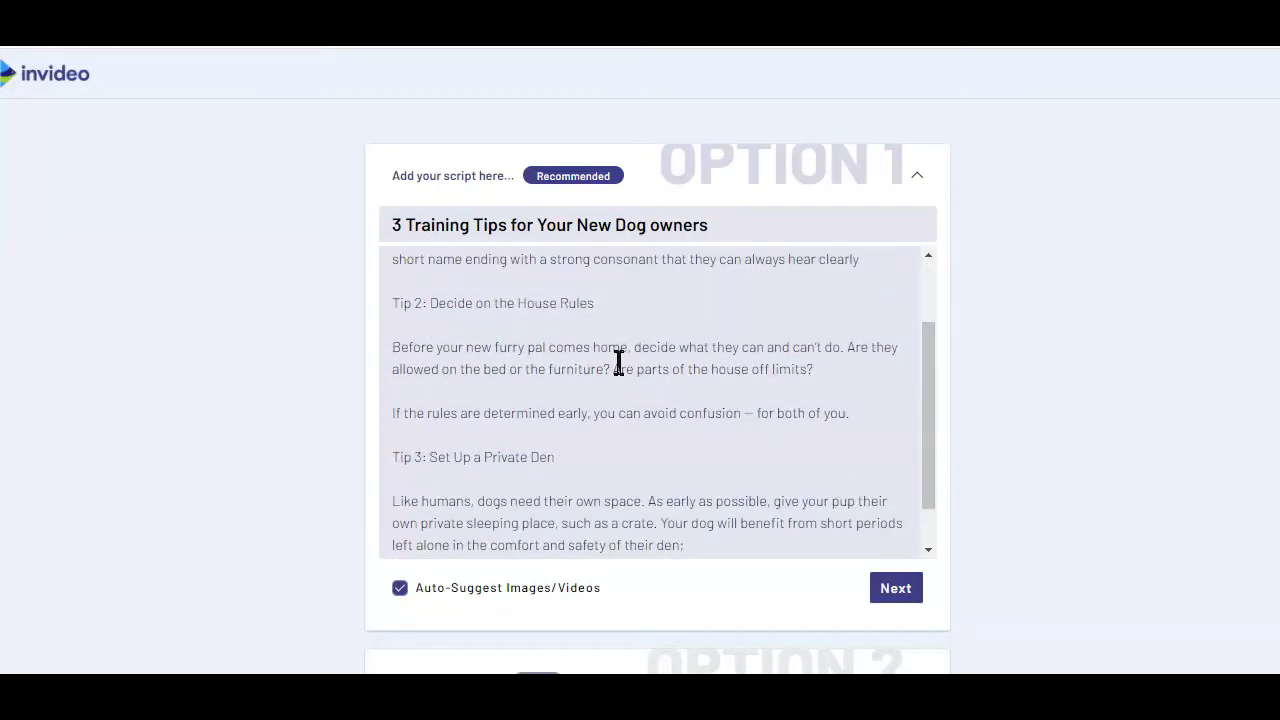
{"action": "scroll", "coordinate": [618, 362], "scroll_direction": "down", "scroll_amount": 1}
{"action": "scroll", "coordinate": [657, 400], "scroll_direction": "up", "scroll_amount": 1}
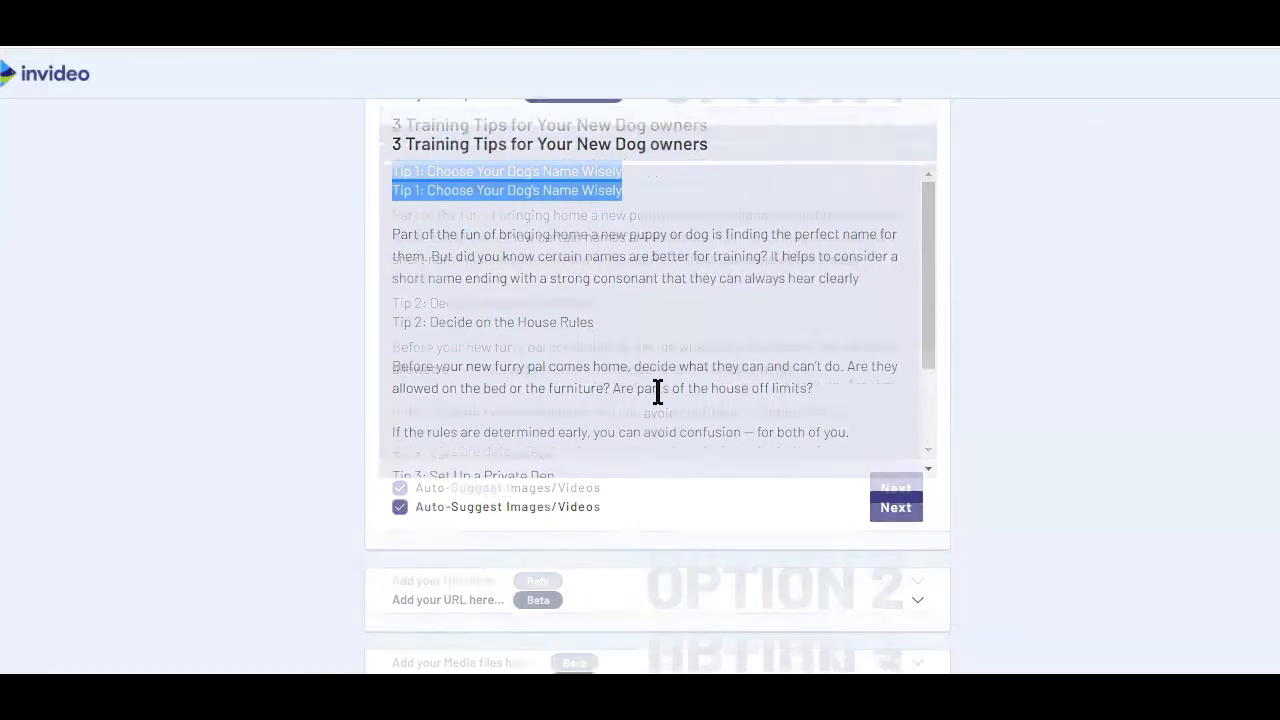
{"action": "scroll", "coordinate": [657, 391], "scroll_direction": "up", "scroll_amount": 1}
{"action": "scroll", "coordinate": [607, 450], "scroll_direction": "down", "scroll_amount": 2}
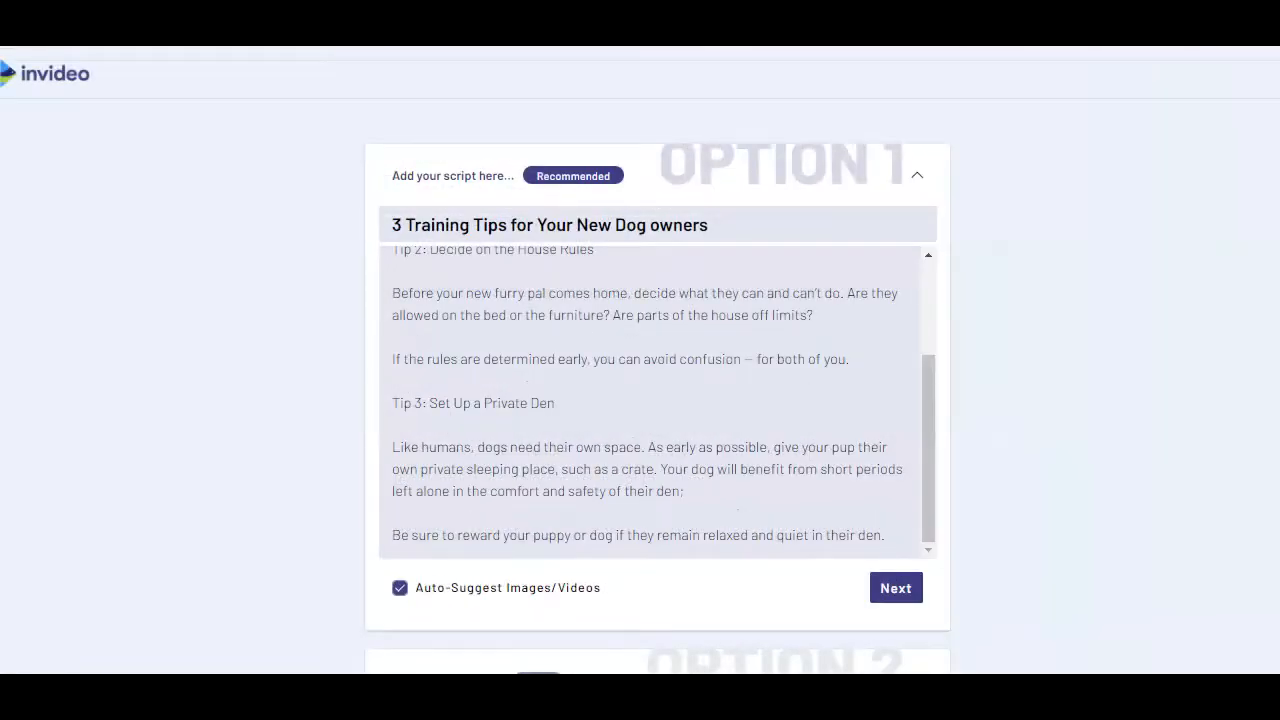
{"action": "left_click", "coordinate": [896, 589]}
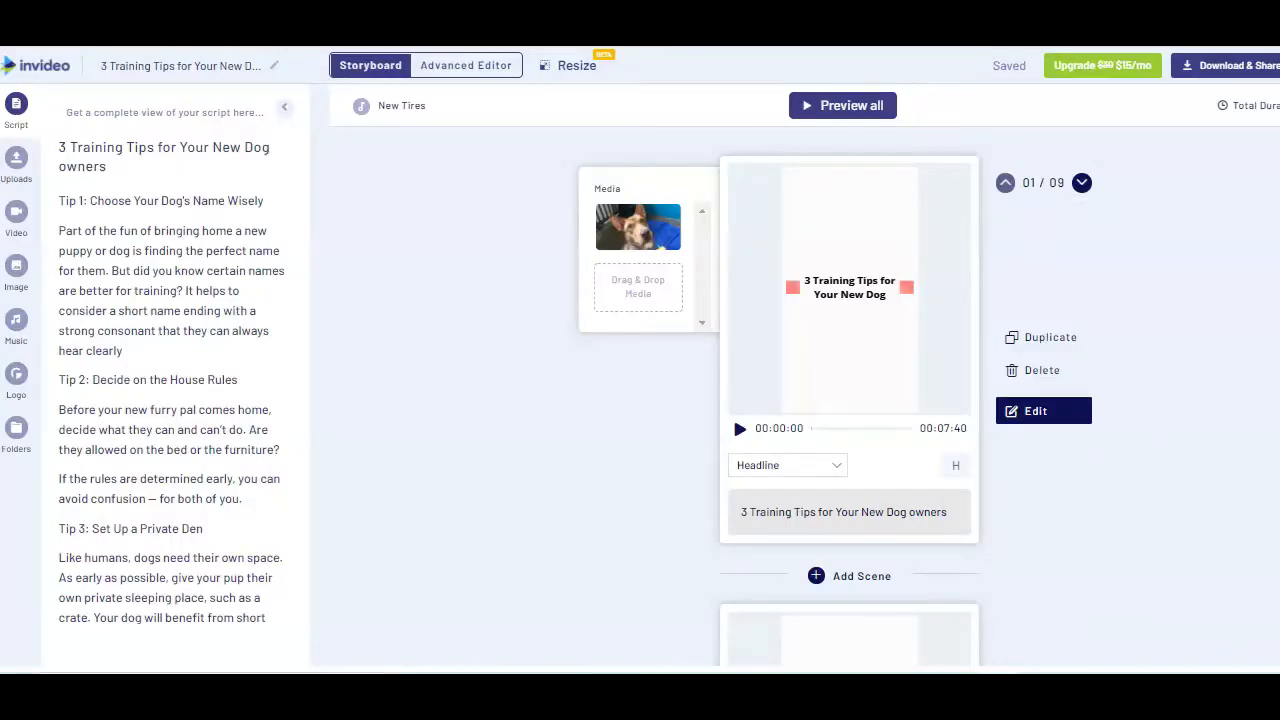
Step: Review the text and suggested media of the storyboard scenes, and play a preview of the opening headline scene
{"action": "scroll", "coordinate": [660, 215], "scroll_direction": "down", "scroll_amount": 5}
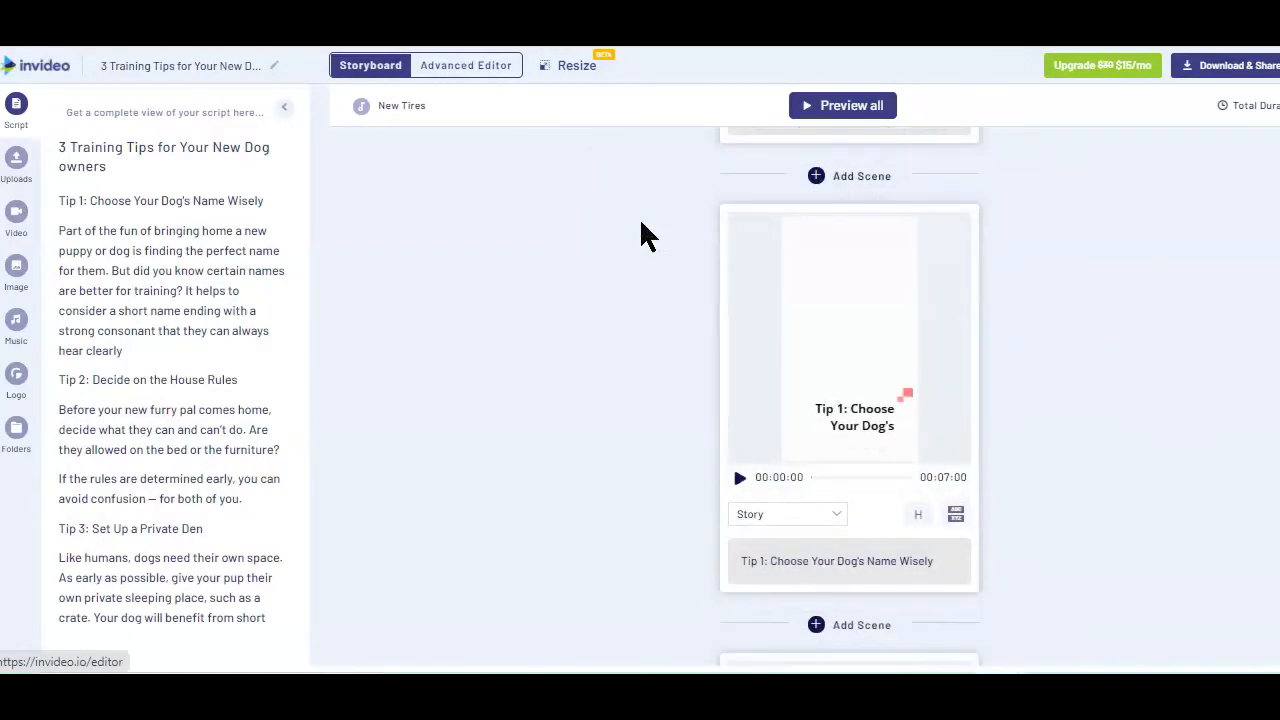
{"action": "scroll", "coordinate": [639, 215], "scroll_direction": "down", "scroll_amount": 8}
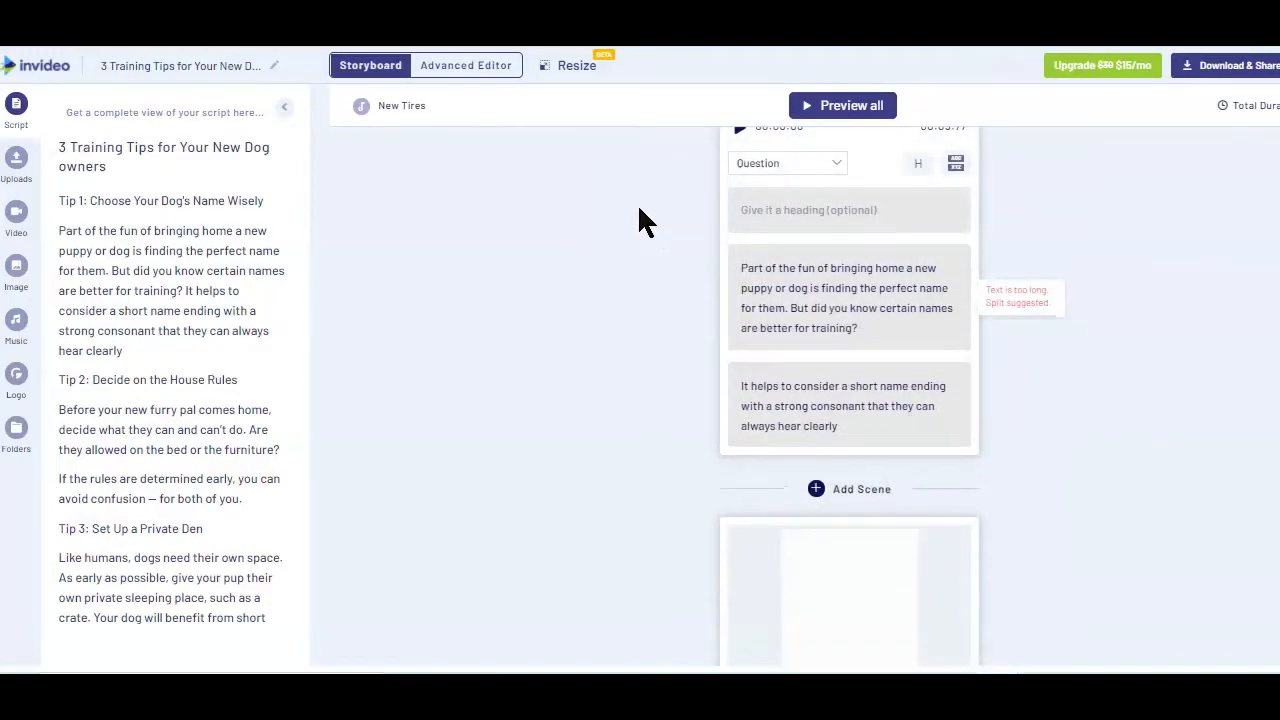
{"action": "scroll", "coordinate": [636, 197], "scroll_direction": "down", "scroll_amount": 10}
{"action": "scroll", "coordinate": [636, 197], "scroll_direction": "down", "scroll_amount": 10}
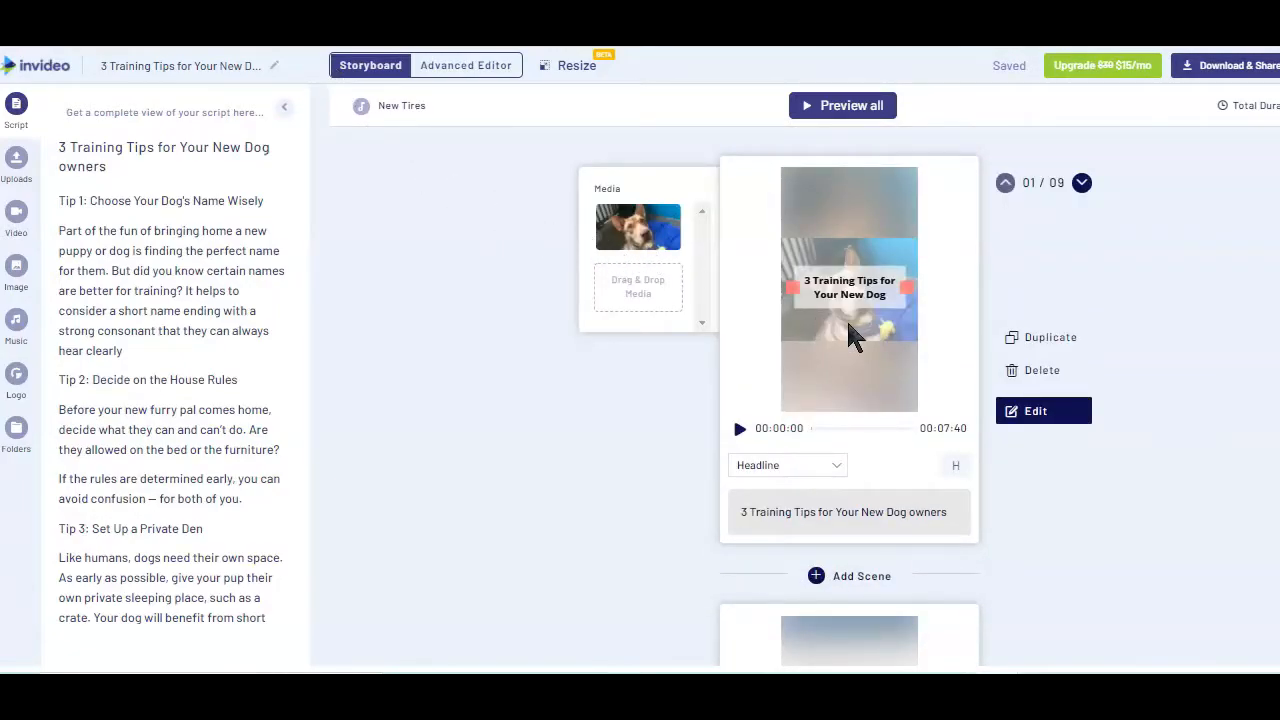
{"action": "scroll", "coordinate": [829, 334], "scroll_direction": "down", "scroll_amount": 5}
{"action": "scroll", "coordinate": [829, 326], "scroll_direction": "down", "scroll_amount": 6}
{"action": "scroll", "coordinate": [840, 300], "scroll_direction": "down", "scroll_amount": 5}
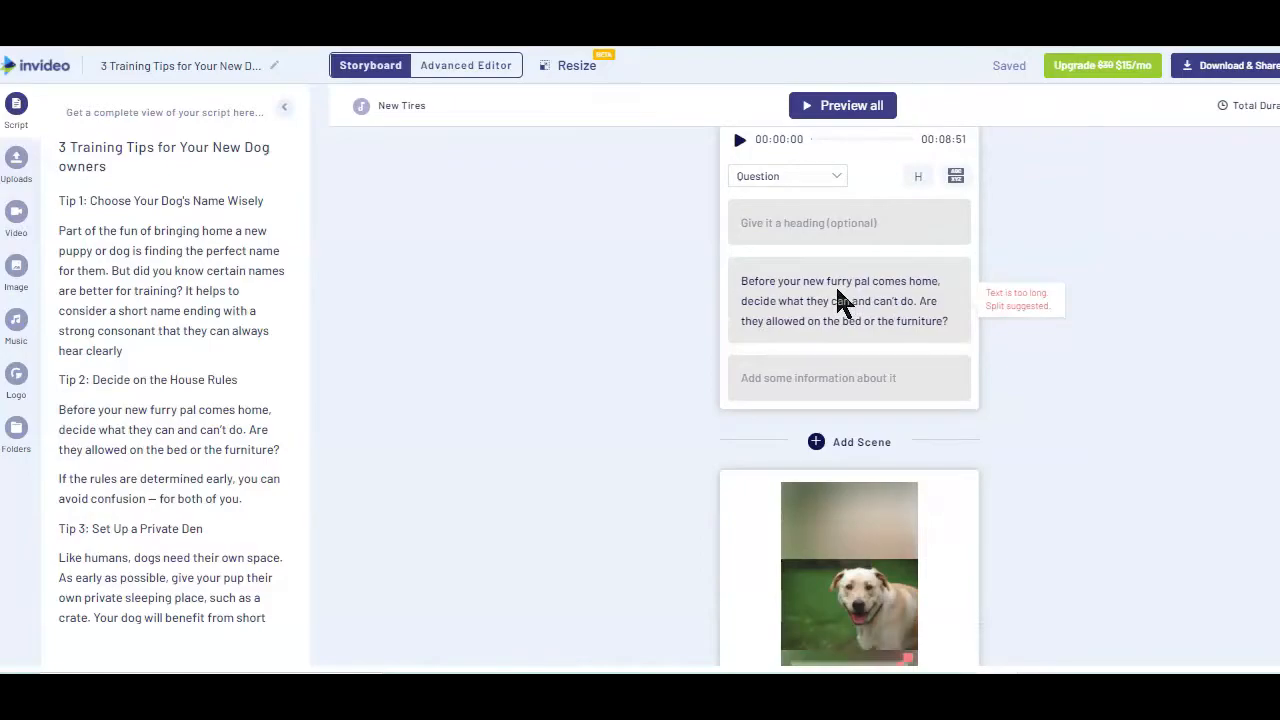
{"action": "scroll", "coordinate": [843, 303], "scroll_direction": "down", "scroll_amount": 5}
{"action": "scroll", "coordinate": [843, 303], "scroll_direction": "down", "scroll_amount": 10}
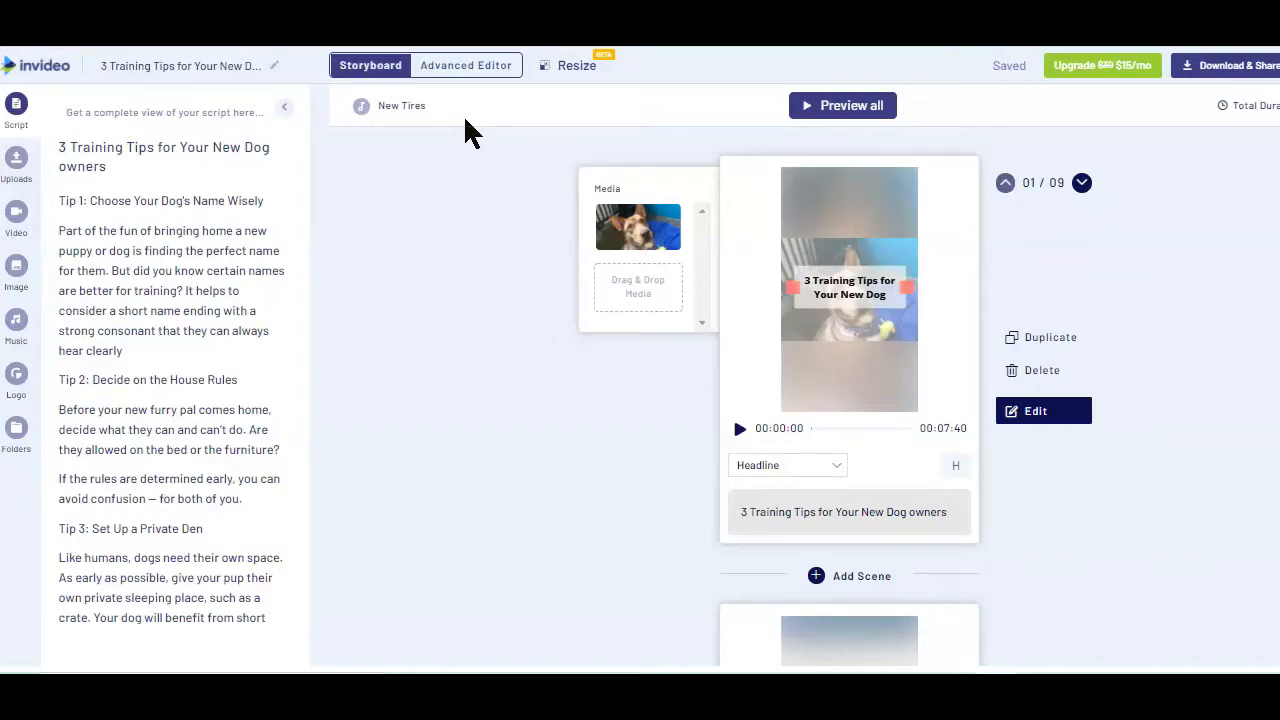
{"action": "scroll", "coordinate": [506, 171], "scroll_direction": "down", "scroll_amount": 10}
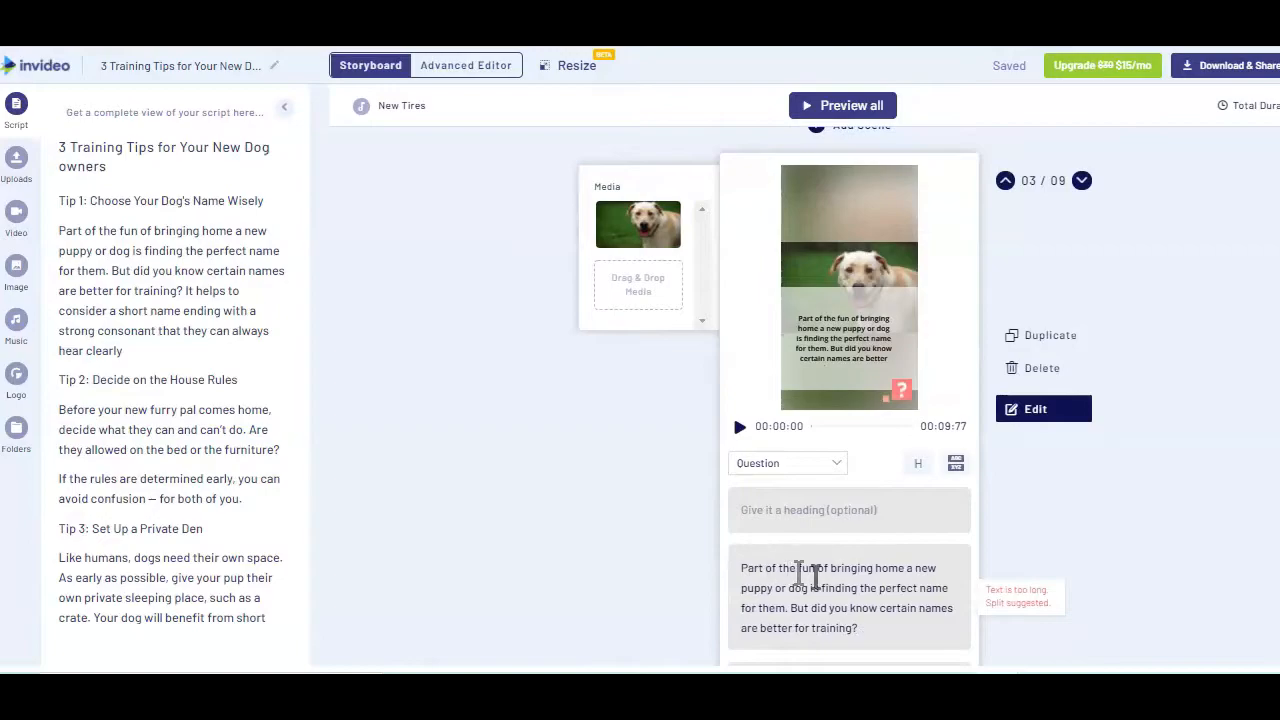
{"action": "scroll", "coordinate": [389, 200], "scroll_direction": "up", "scroll_amount": 10}
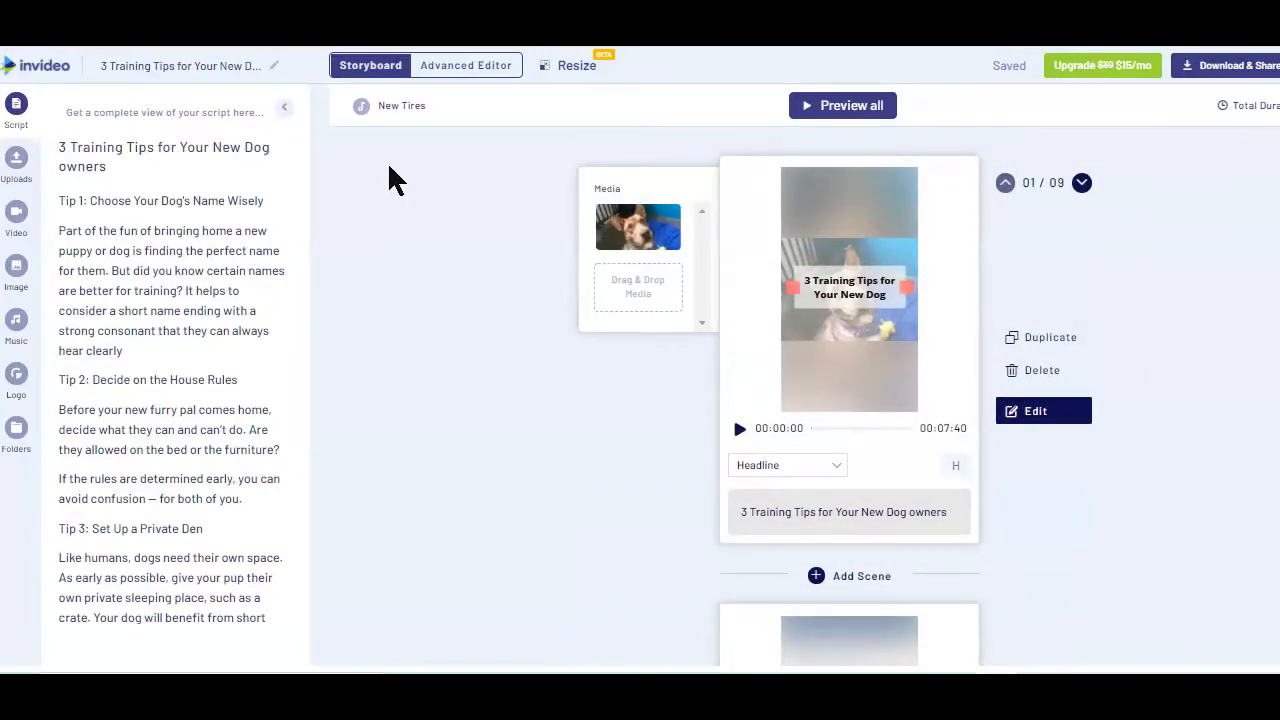
{"action": "left_click", "coordinate": [740, 430]}
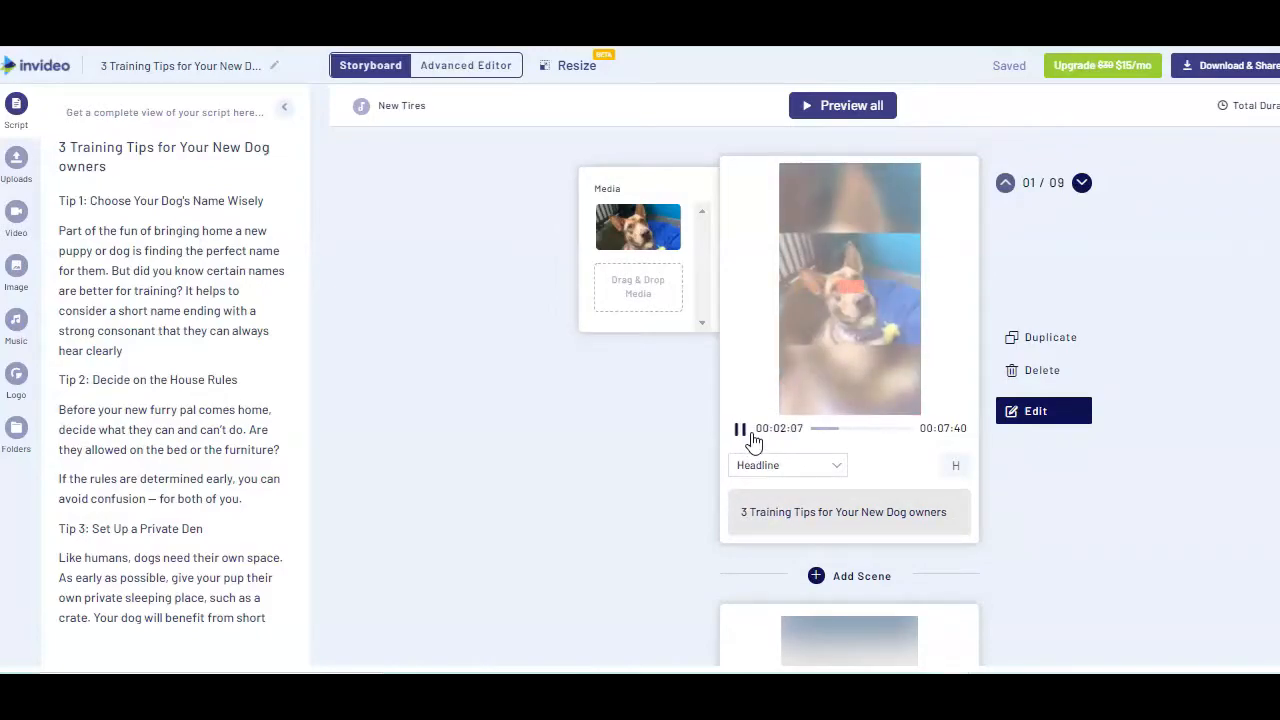
{"action": "left_click", "coordinate": [750, 428]}
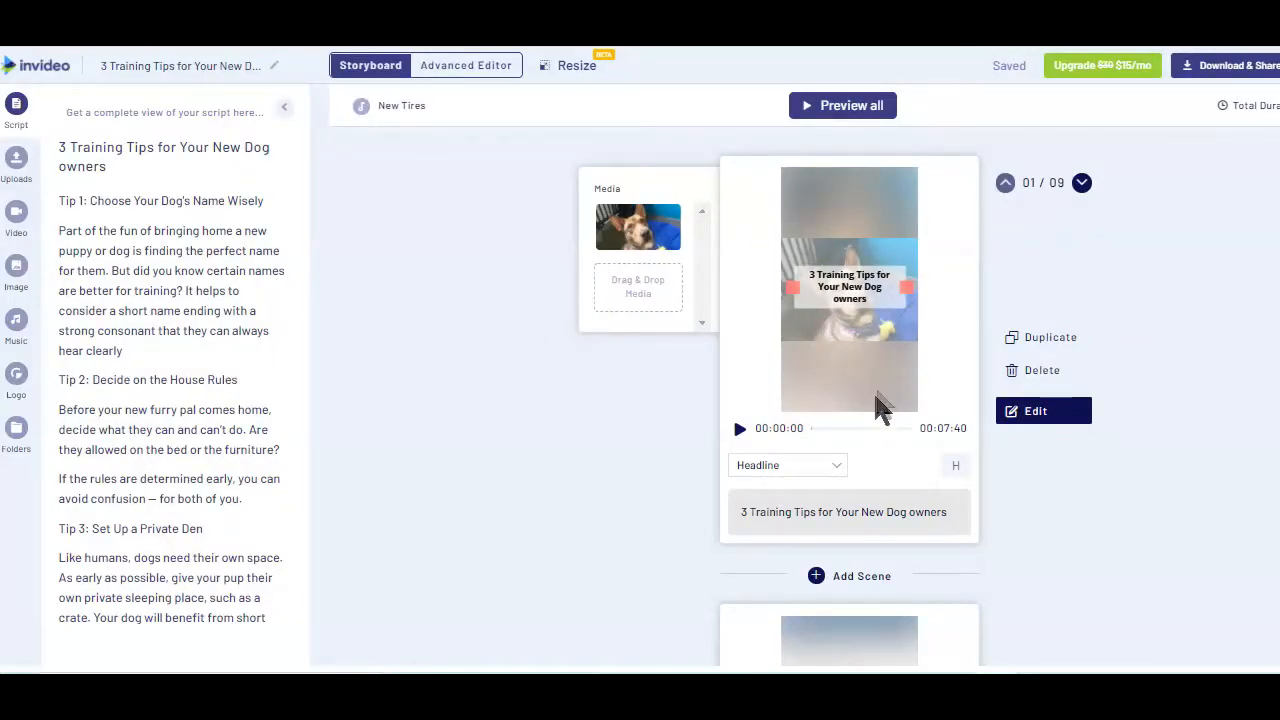
Step: Open the headline scene for editing and set its headline text to font size 72
{"action": "left_click", "coordinate": [1030, 414]}
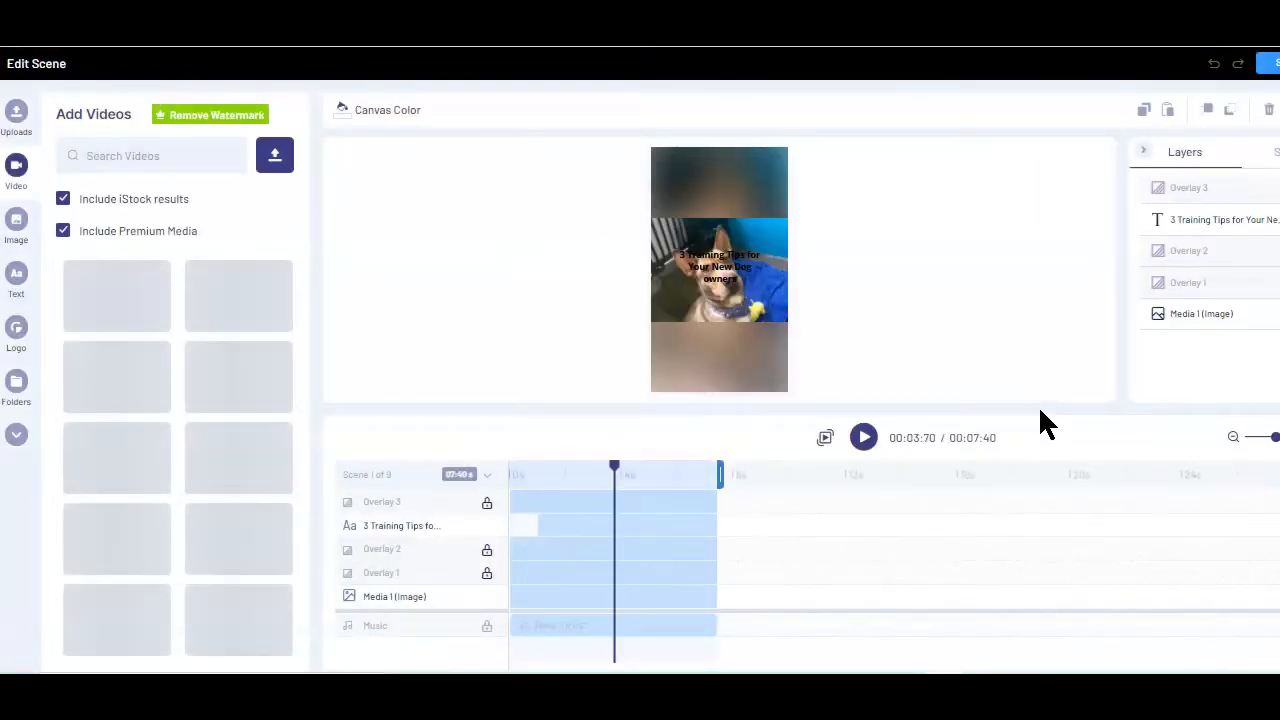
{"action": "left_click", "coordinate": [688, 261]}
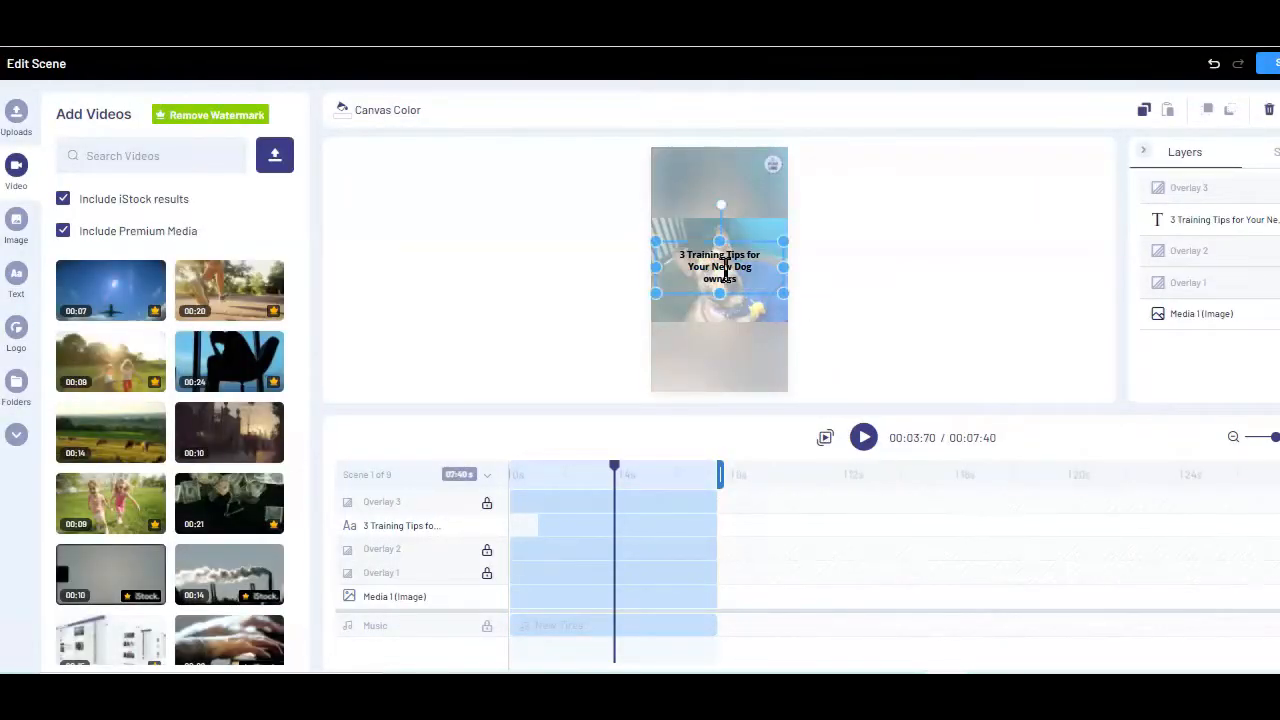
{"action": "left_click_drag", "start_coordinate": [681, 257], "coordinate": [756, 280]}
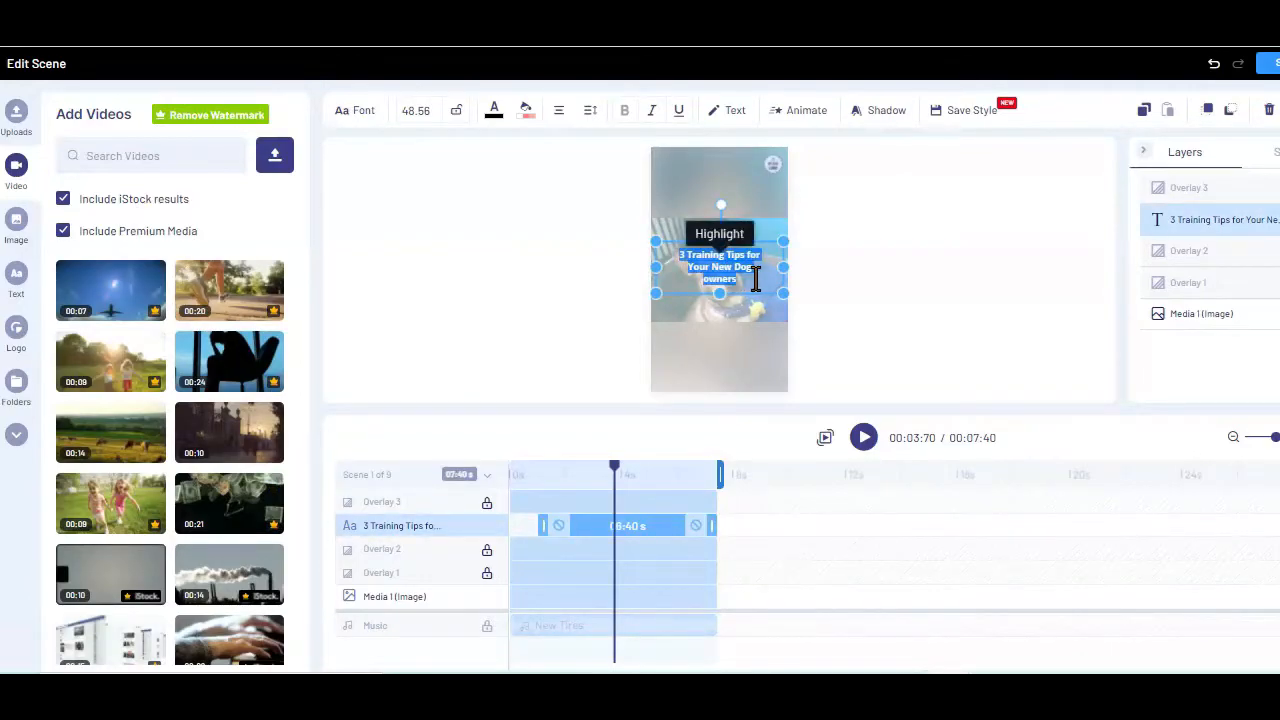
{"action": "left_click", "coordinate": [480, 200]}
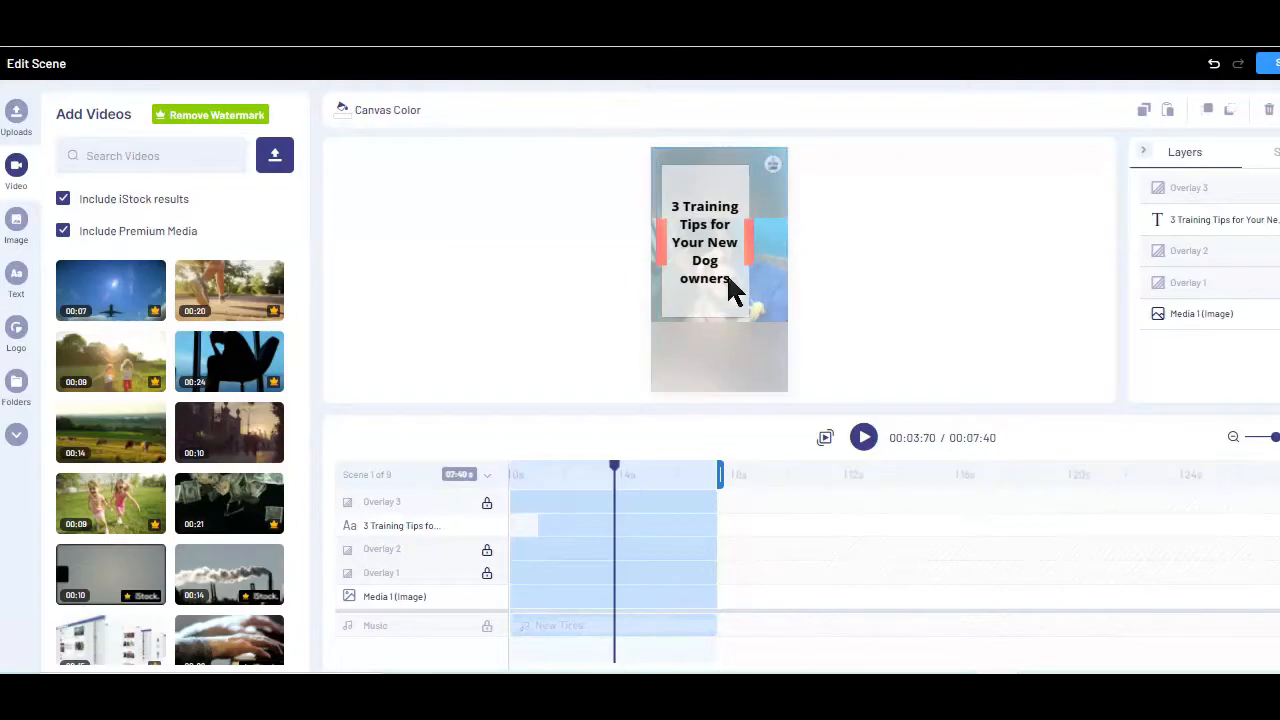
Step: Italicize the headline text with its text colour settings open, and adjust the scene's end on the timeline
{"action": "left_click", "coordinate": [715, 226]}
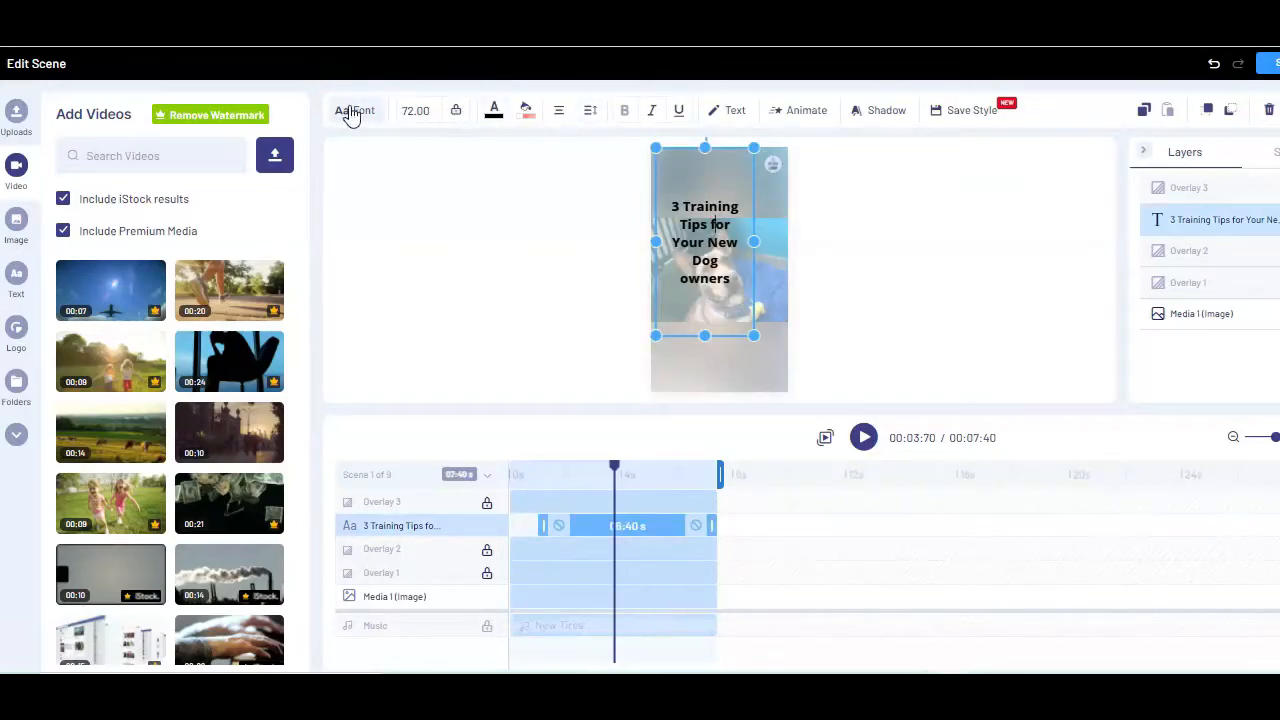
{"action": "left_click", "coordinate": [493, 110]}
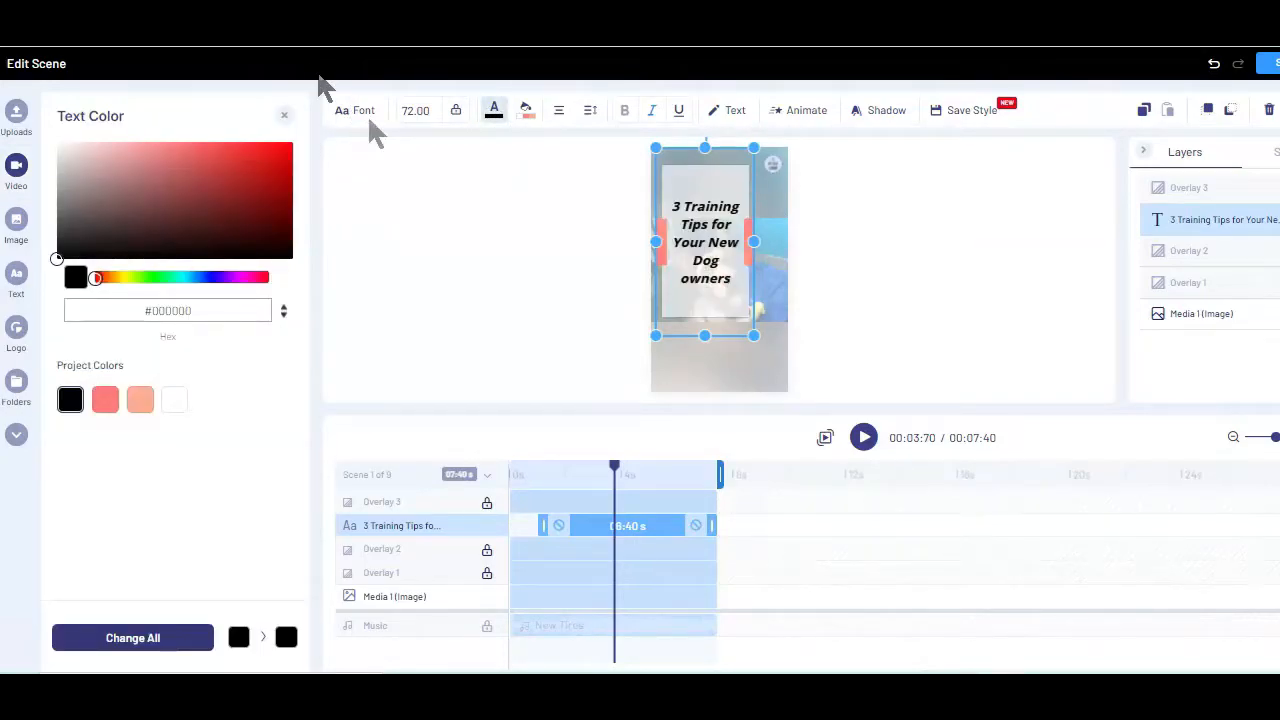
{"action": "mouse_move", "coordinate": [719, 474]}
{"action": "left_mouse_down"}
{"action": "mouse_move", "coordinate": [624, 479]}
{"action": "mouse_move", "coordinate": [716, 474]}
{"action": "left_mouse_up"}
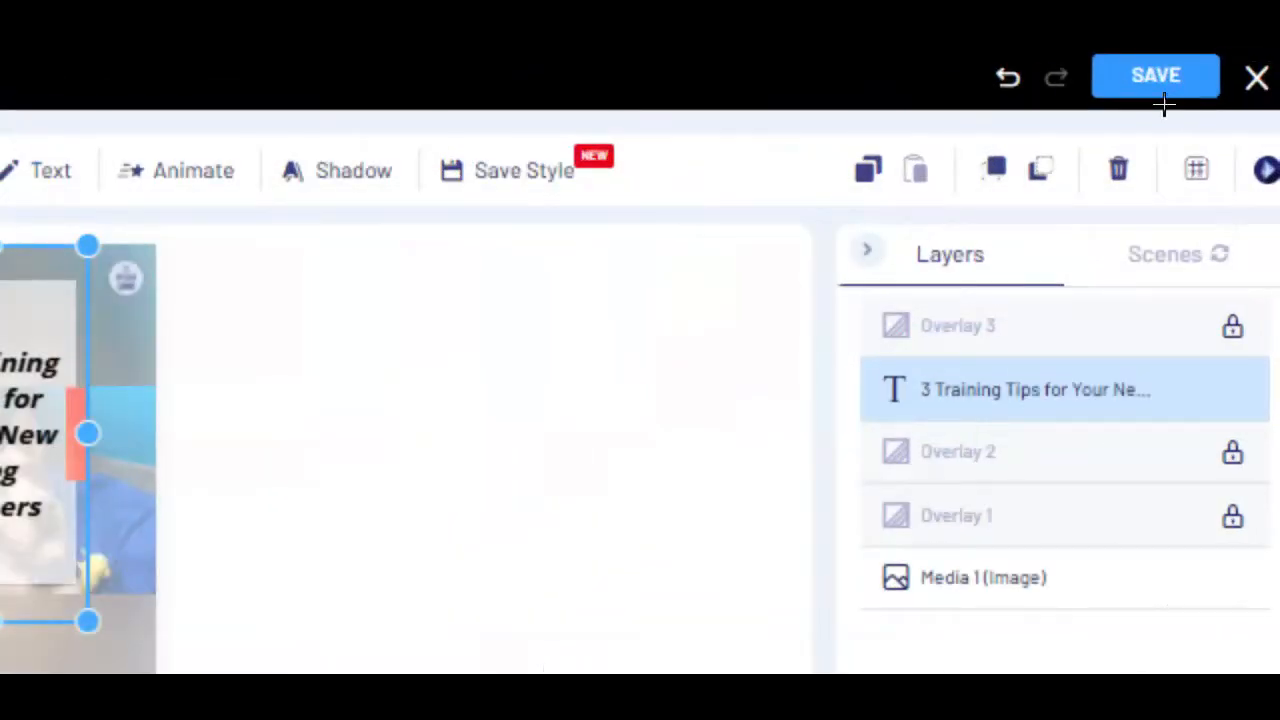
Step: Save the edited headline scene and return to the question scene about choosing a dog's name in the storyboard
{"action": "left_click", "coordinate": [1216, 62]}
{"action": "scroll", "coordinate": [970, 268], "scroll_direction": "down", "scroll_amount": 9}
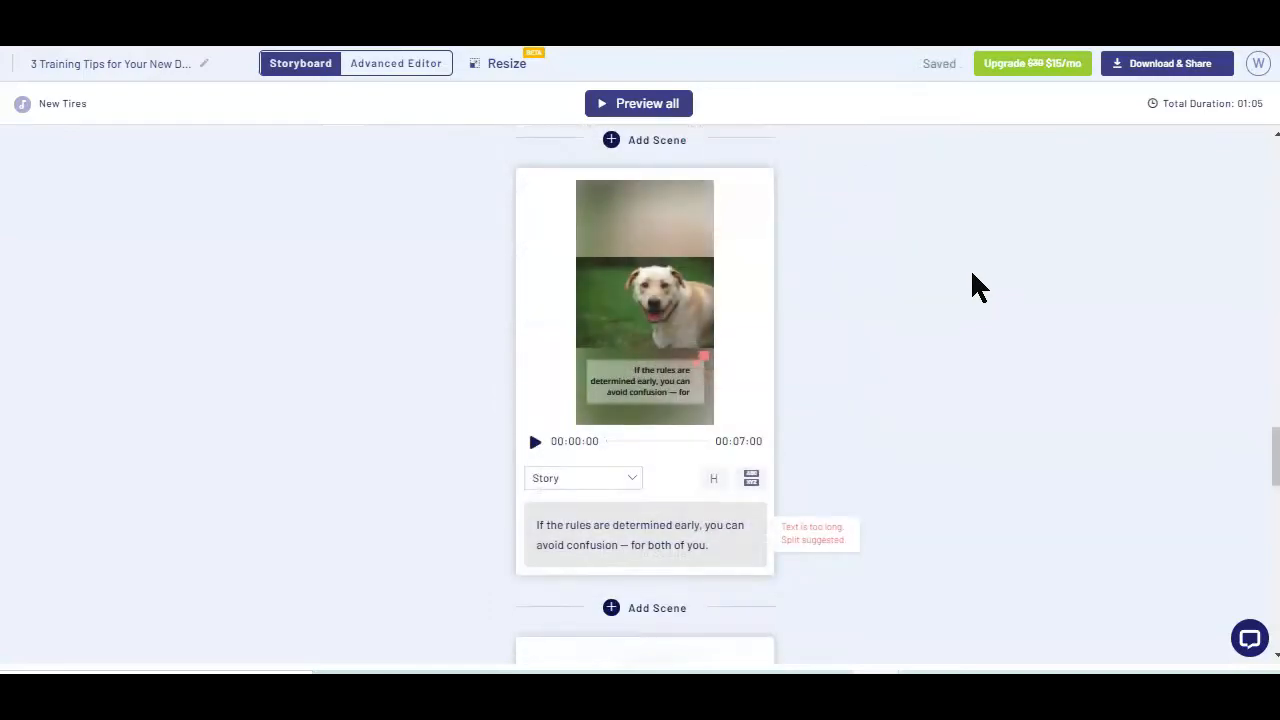
{"action": "scroll", "coordinate": [971, 277], "scroll_direction": "down", "scroll_amount": 4}
{"action": "scroll", "coordinate": [600, 149], "scroll_direction": "up", "scroll_amount": 10}
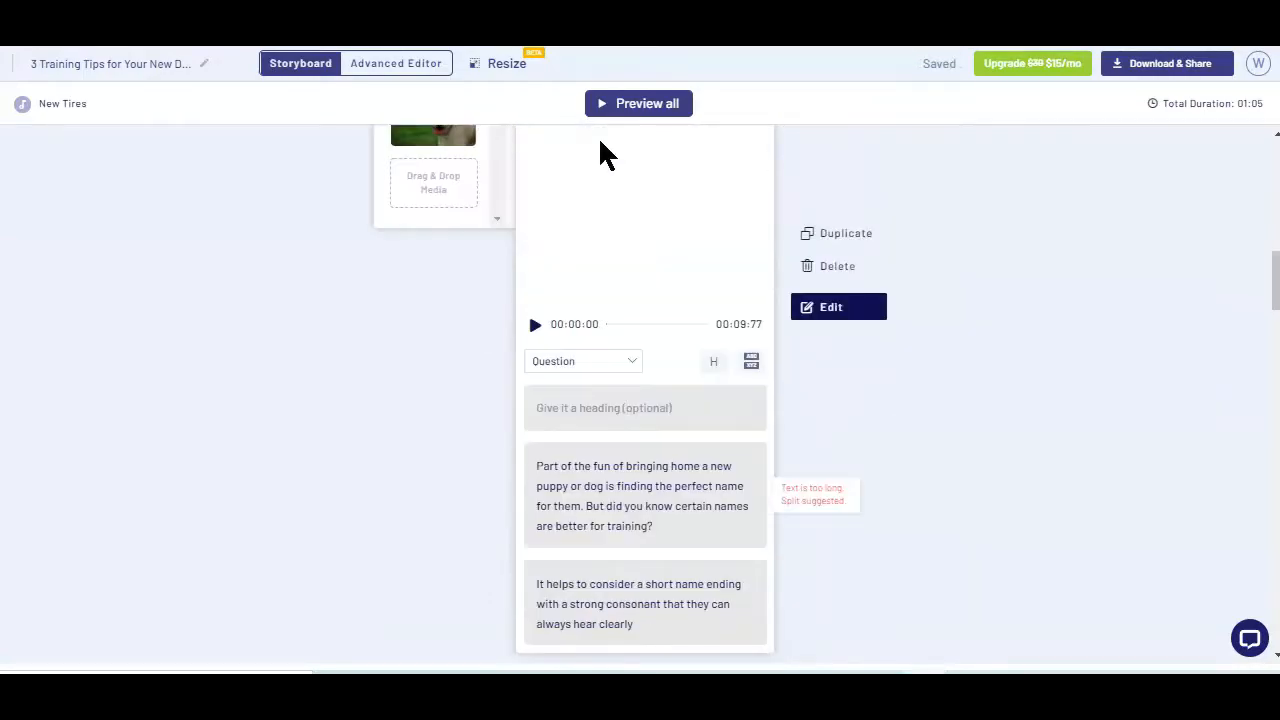
Step: Split the question scene's overlong first text block into five short lines, from "Part of the fun of bringing home" to "are better for training?"
{"action": "scroll", "coordinate": [900, 240], "scroll_direction": "down", "scroll_amount": 1}
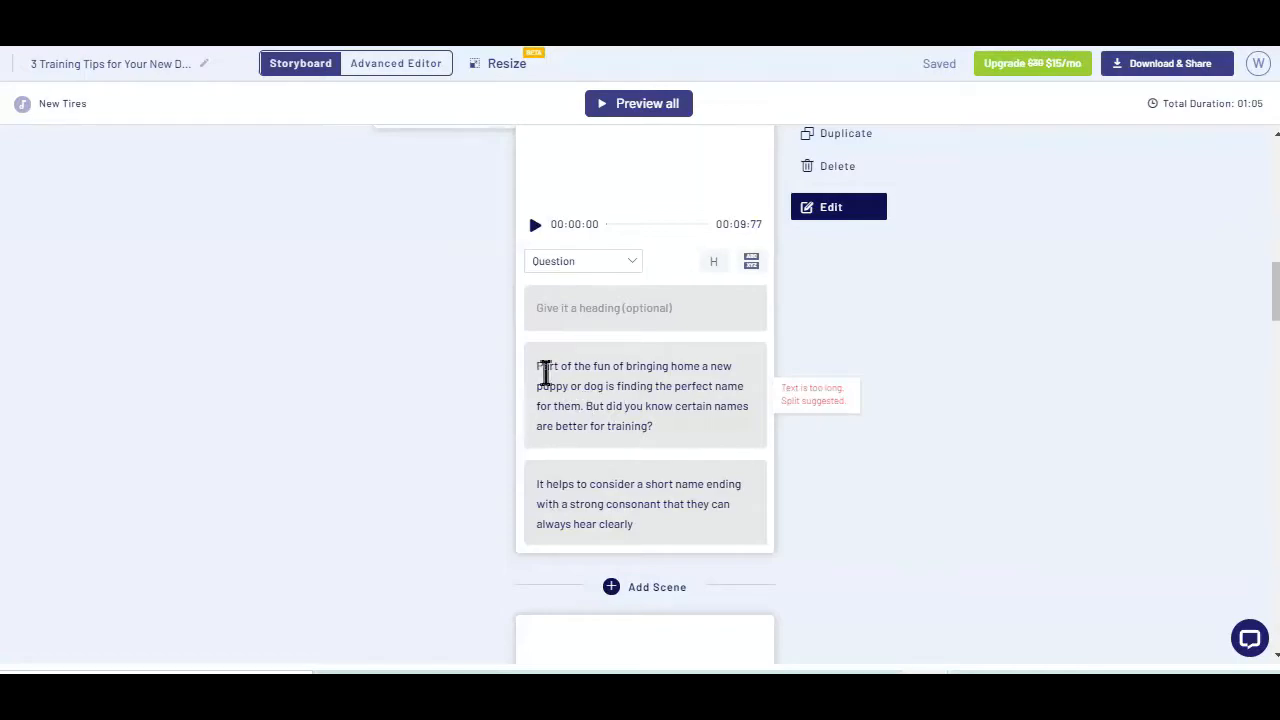
{"action": "left_click", "coordinate": [585, 405]}
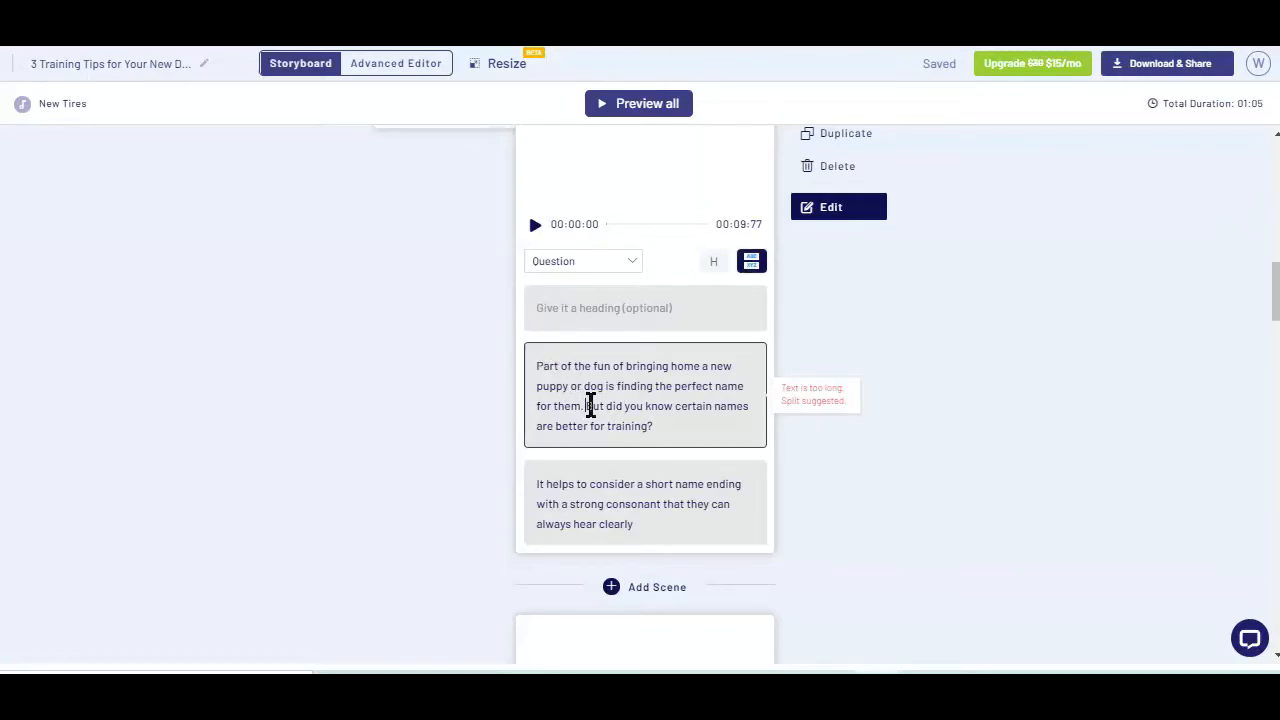
{"action": "key", "text": "Return"}
{"action": "left_click", "coordinate": [592, 398]}
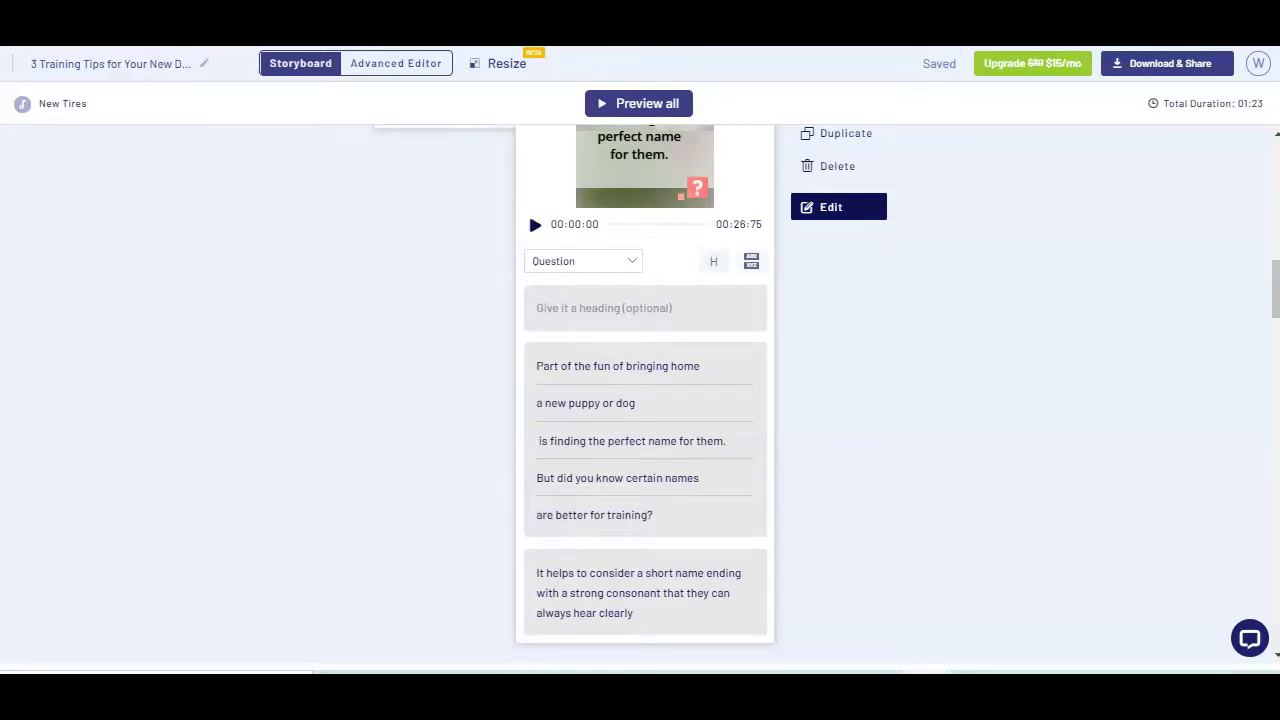
Step: Look through the storyboard from the headline scene to Tip 2, examining each scene's text, media and duration
{"action": "scroll", "coordinate": [429, 246], "scroll_direction": "up", "scroll_amount": 1}
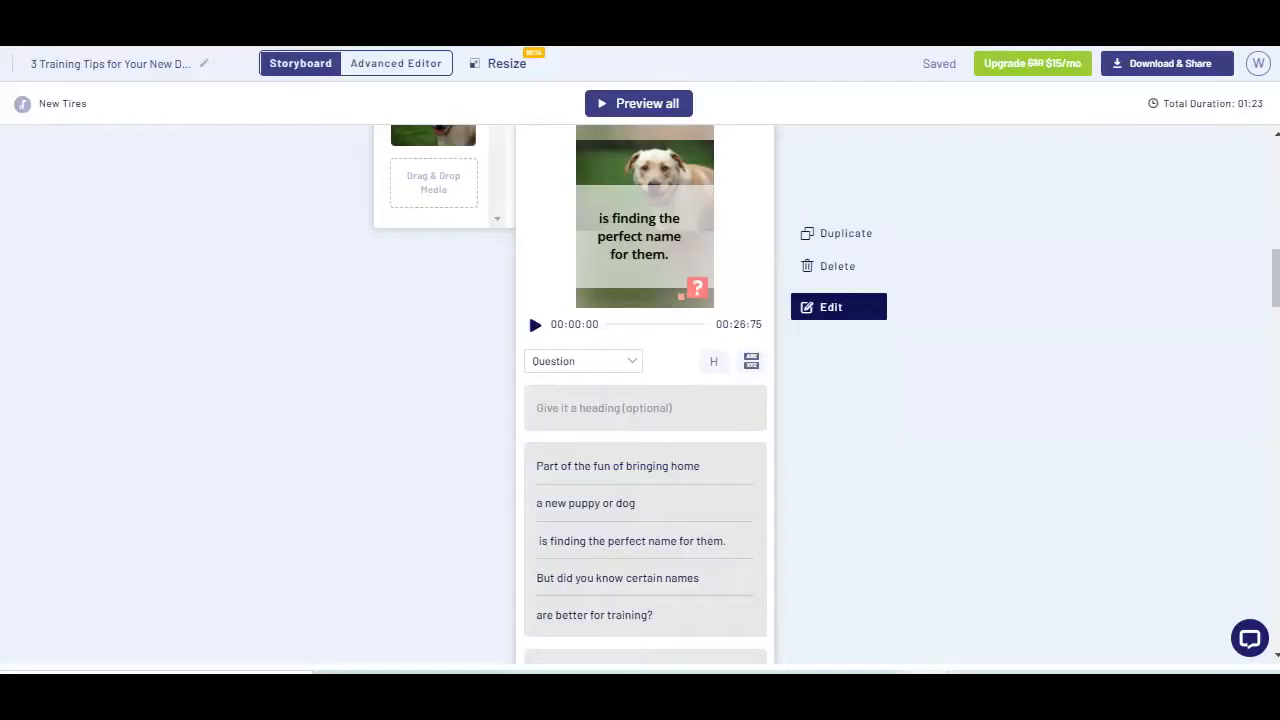
{"action": "scroll", "coordinate": [519, 277], "scroll_direction": "up", "scroll_amount": 2}
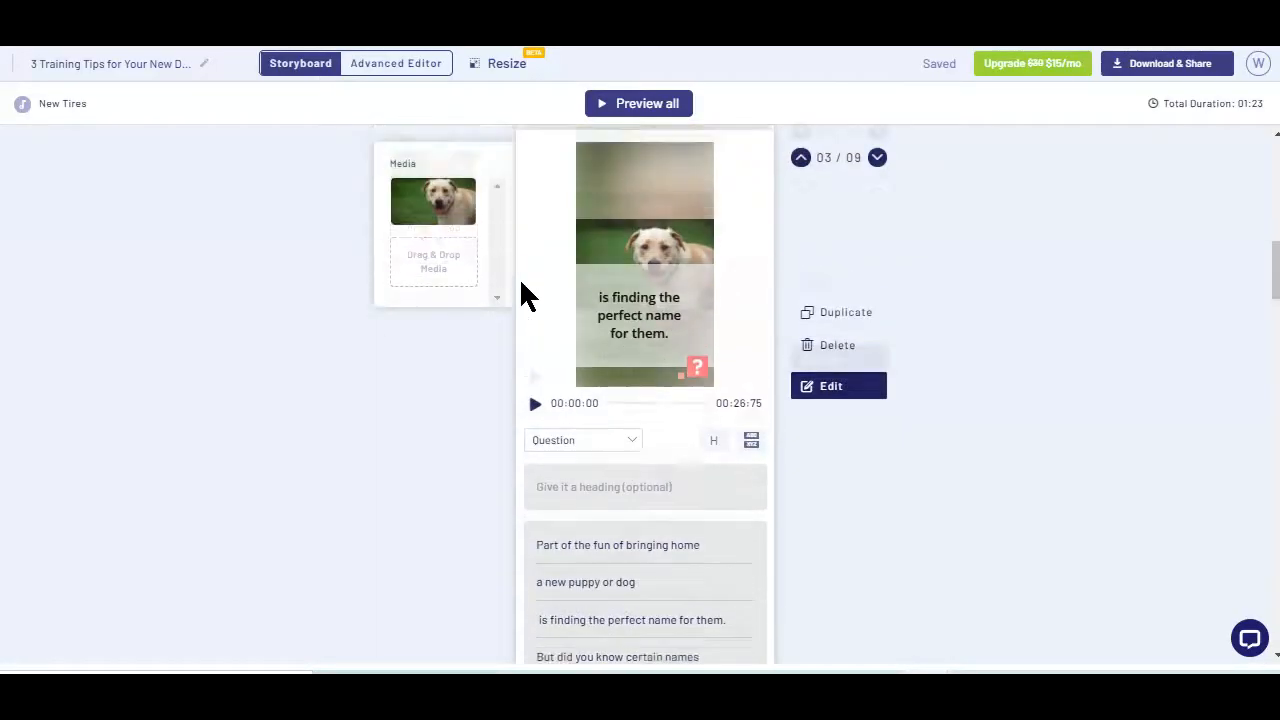
{"action": "scroll", "coordinate": [520, 275], "scroll_direction": "up", "scroll_amount": 1}
{"action": "scroll", "coordinate": [521, 274], "scroll_direction": "up", "scroll_amount": 2}
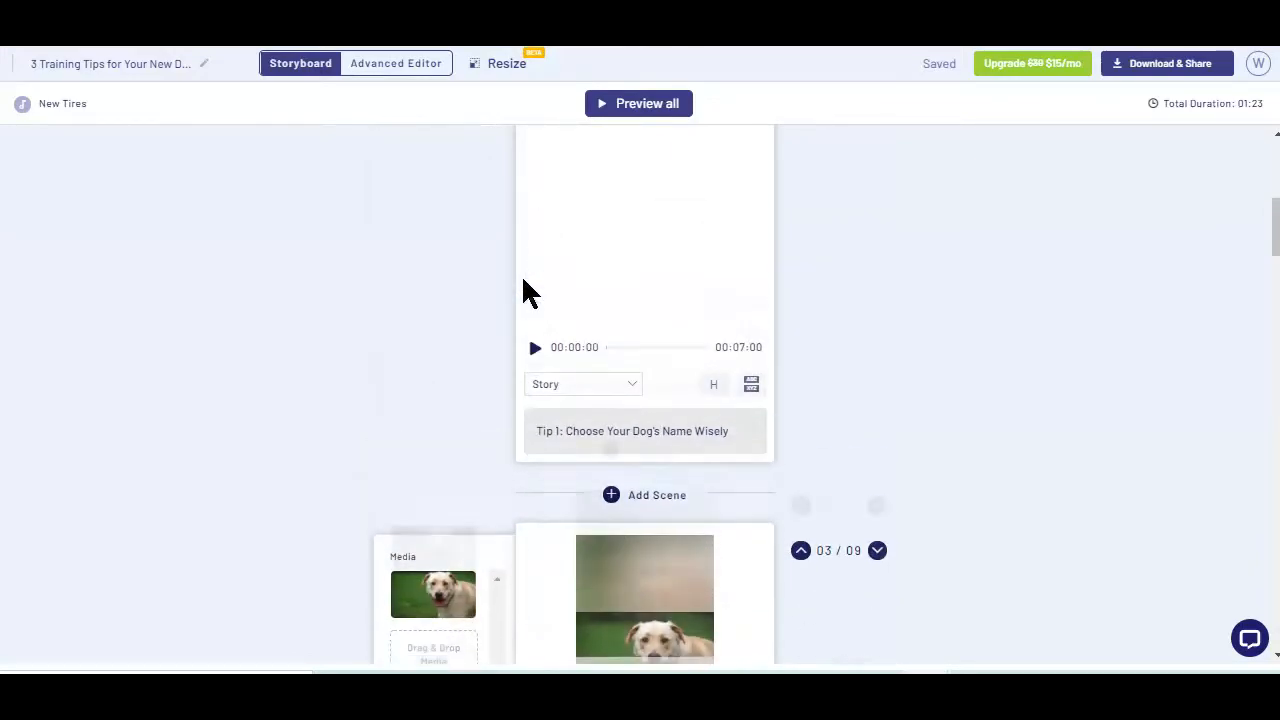
{"action": "scroll", "coordinate": [521, 272], "scroll_direction": "up", "scroll_amount": 2}
{"action": "scroll", "coordinate": [517, 262], "scroll_direction": "down", "scroll_amount": 9}
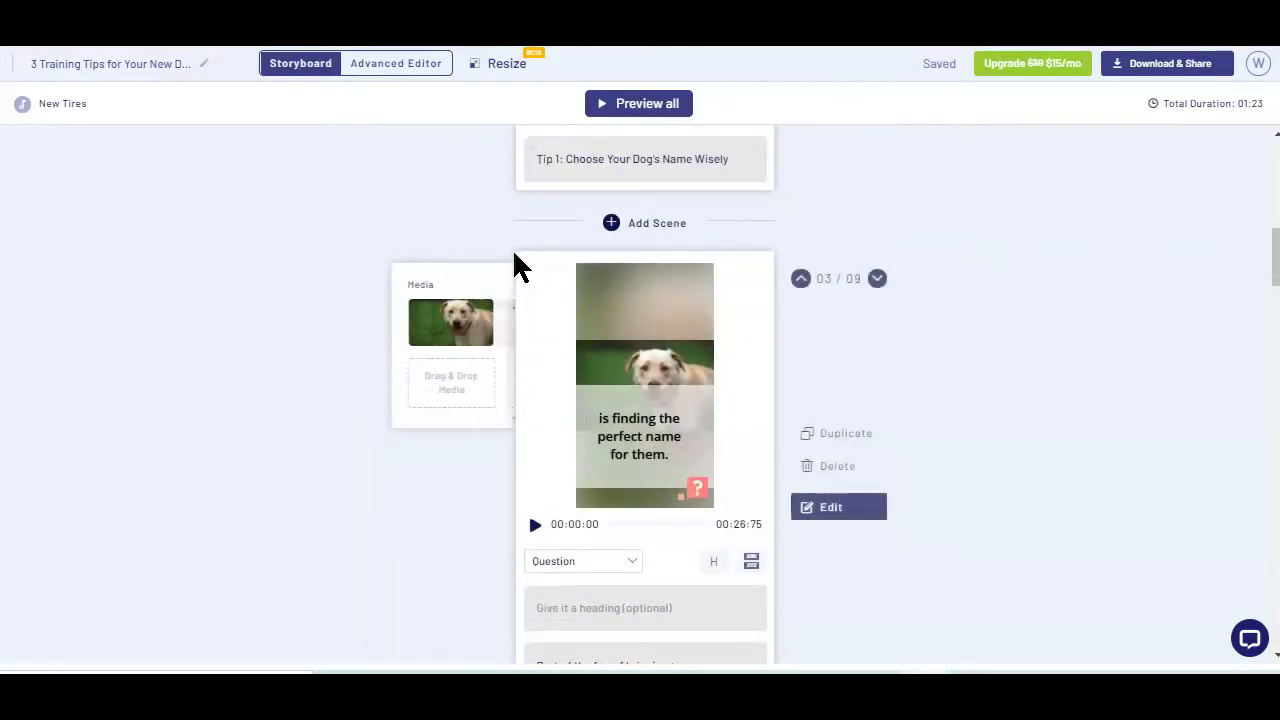
{"action": "scroll", "coordinate": [971, 280], "scroll_direction": "down", "scroll_amount": 8}
{"action": "scroll", "coordinate": [971, 280], "scroll_direction": "up", "scroll_amount": 5}
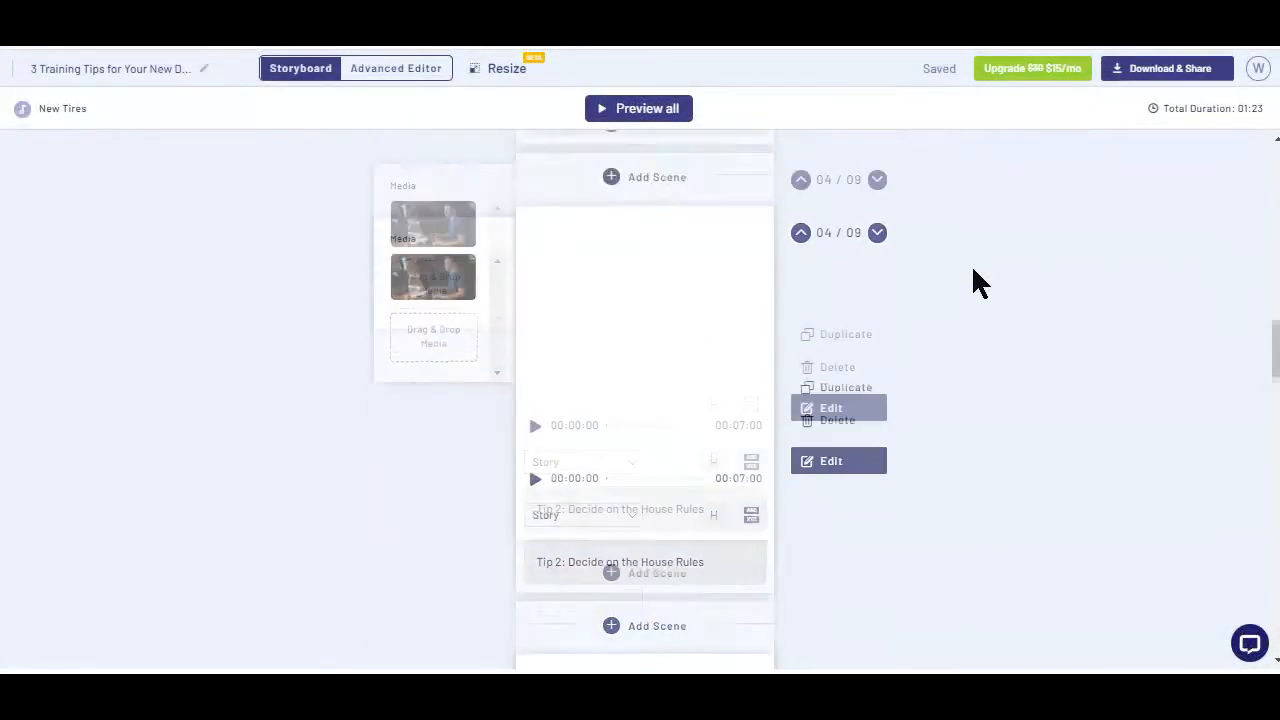
{"action": "scroll", "coordinate": [972, 264], "scroll_direction": "up", "scroll_amount": 7}
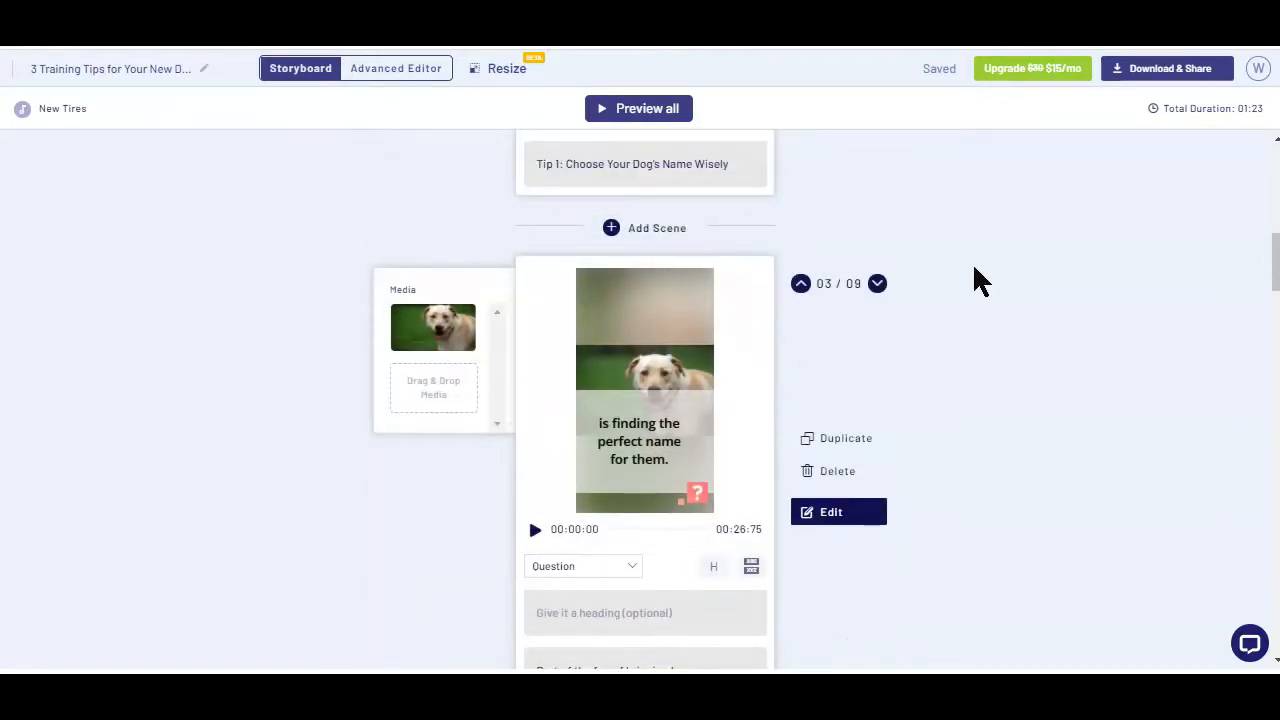
{"action": "scroll", "coordinate": [975, 278], "scroll_direction": "up", "scroll_amount": 5}
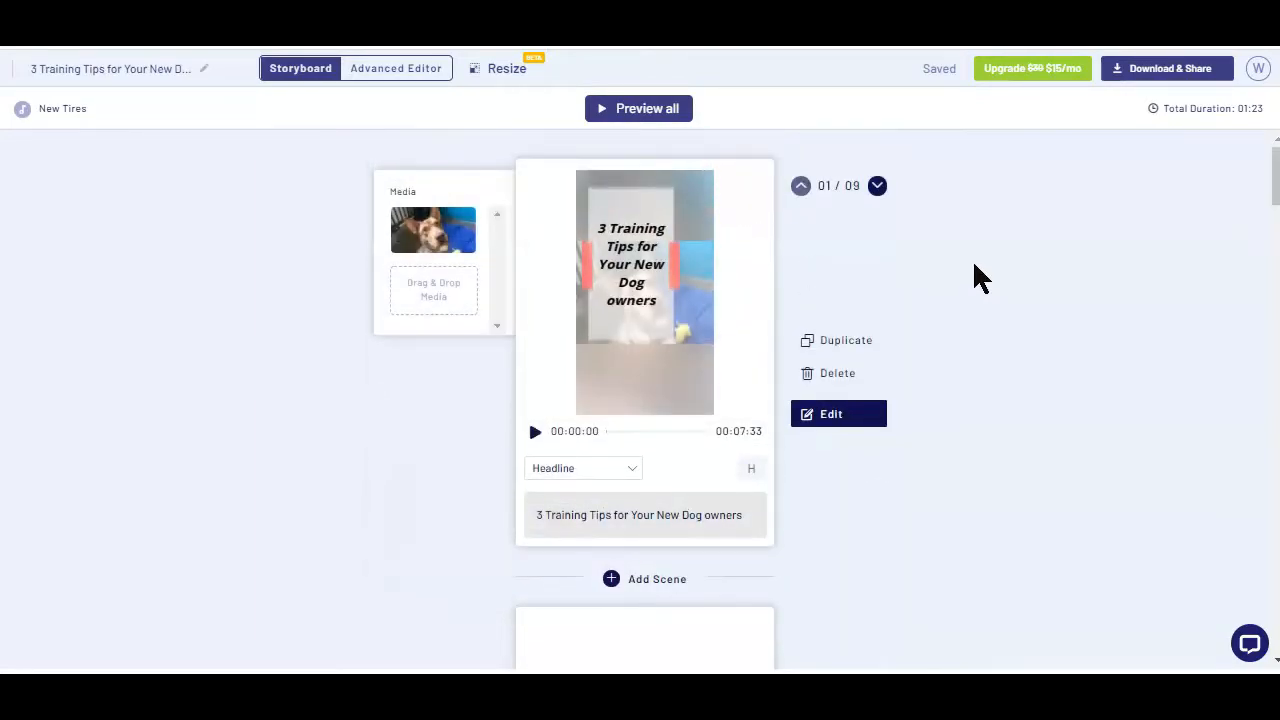
{"action": "scroll", "coordinate": [972, 259], "scroll_direction": "down", "scroll_amount": 1}
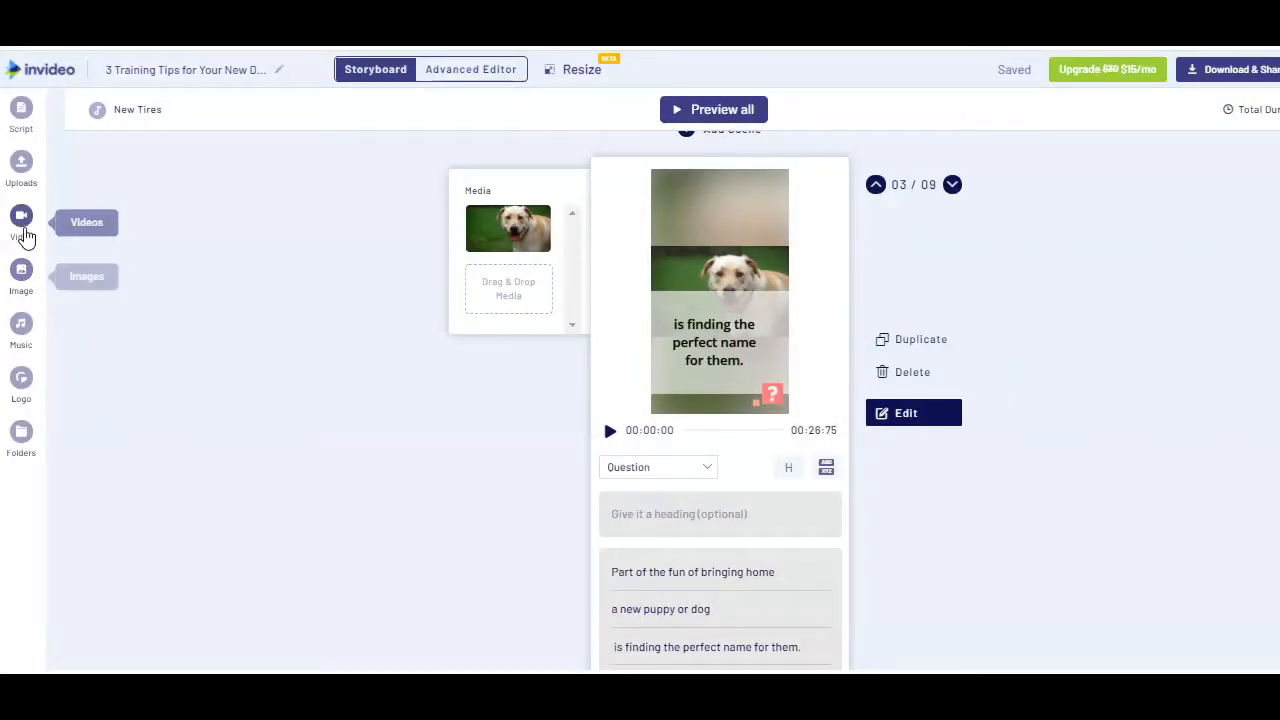
Step: Search the stock videos for "dog" with iStock results and premium media excluded
{"action": "left_click", "coordinate": [25, 234]}
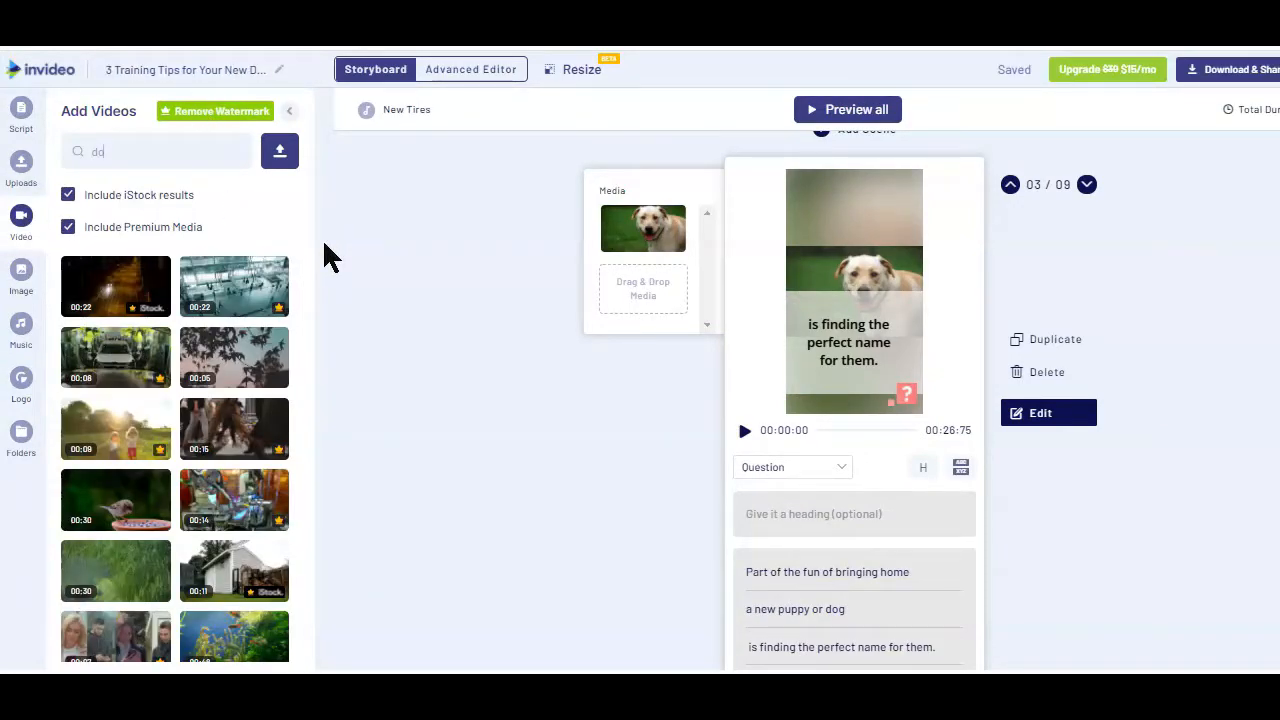
{"action": "key", "text": "Return"}
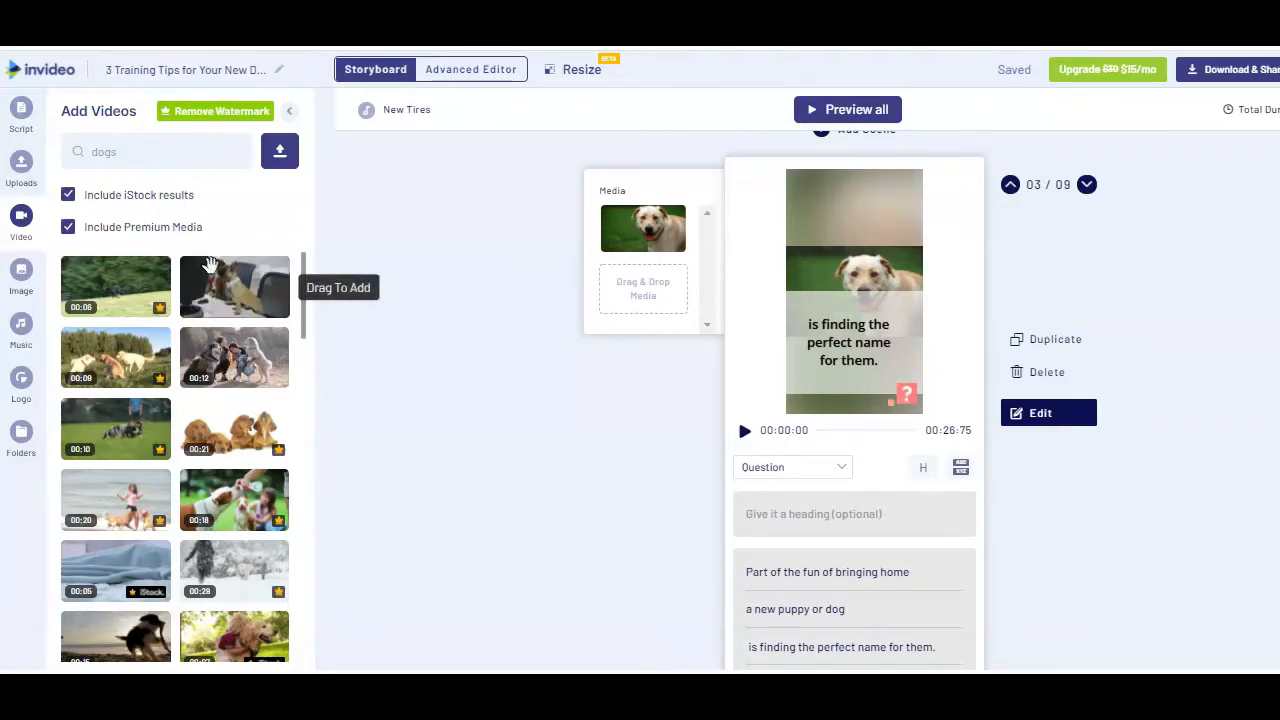
{"action": "double_click", "coordinate": [834, 409]}
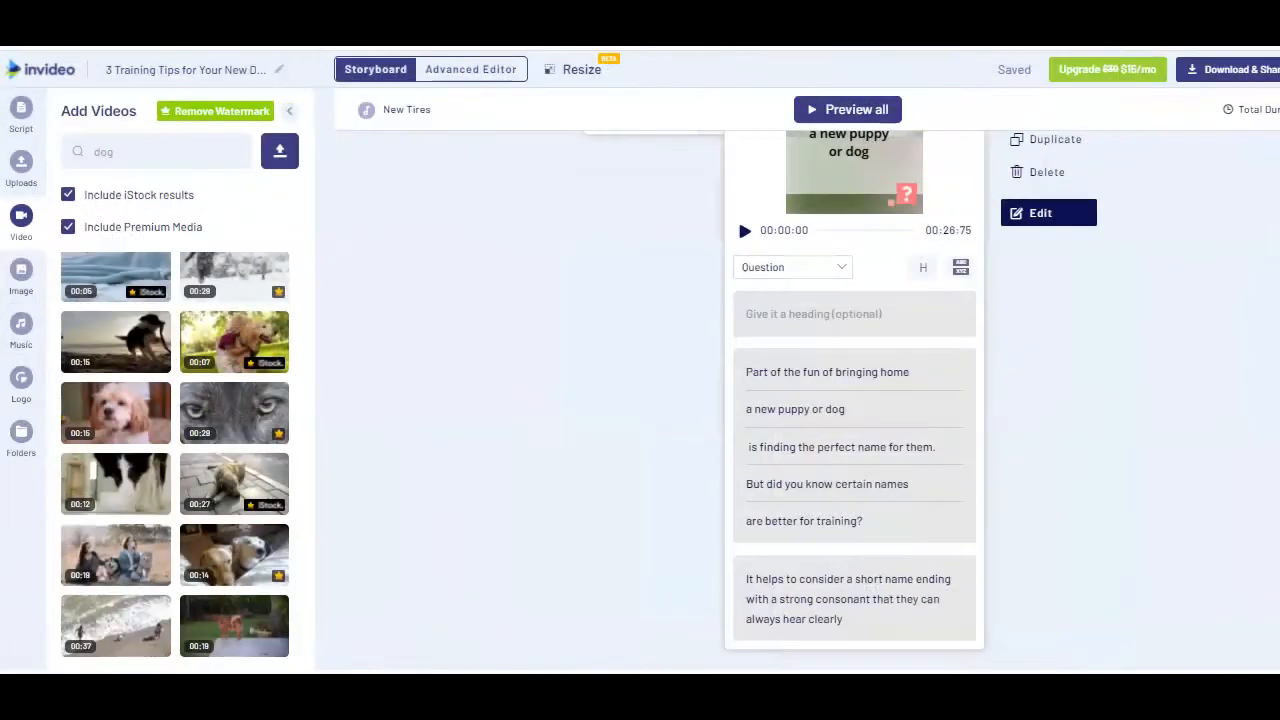
{"action": "left_click", "coordinate": [68, 226]}
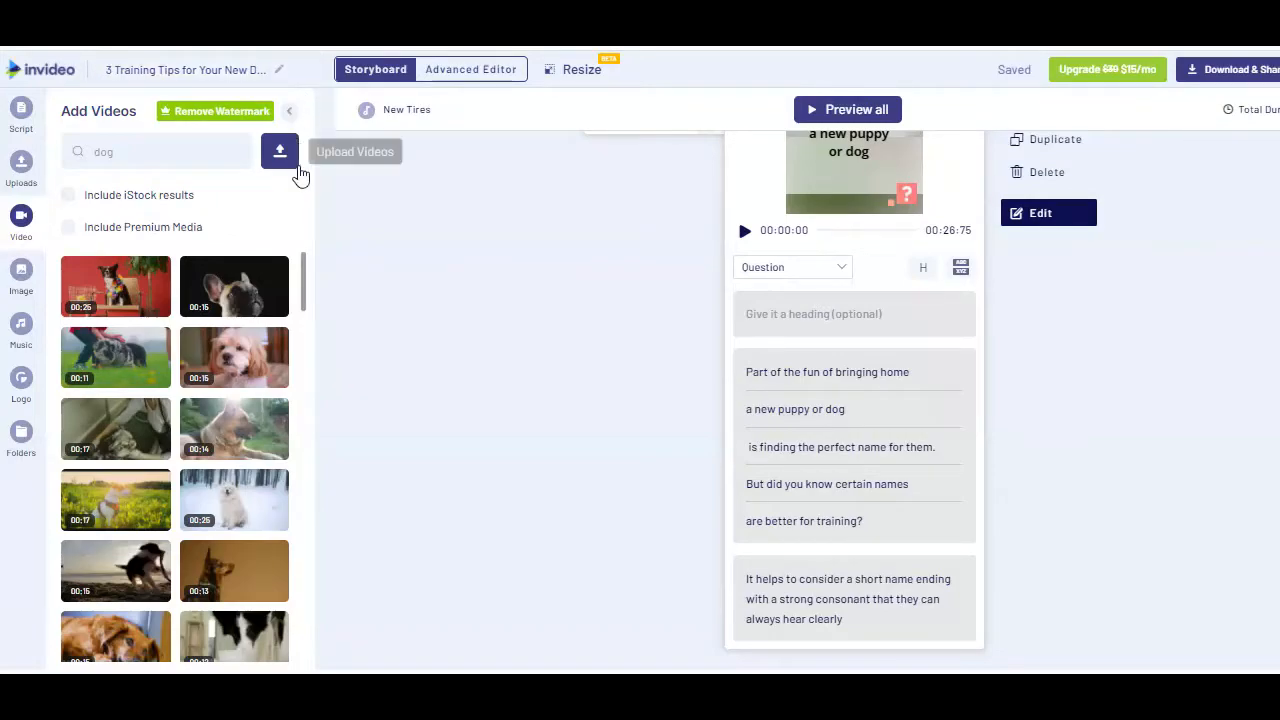
Step: Add the 14-second German shepherd video to the third scene's media, keeping its full length in the trim dialog
{"action": "mouse_move", "coordinate": [260, 399]}
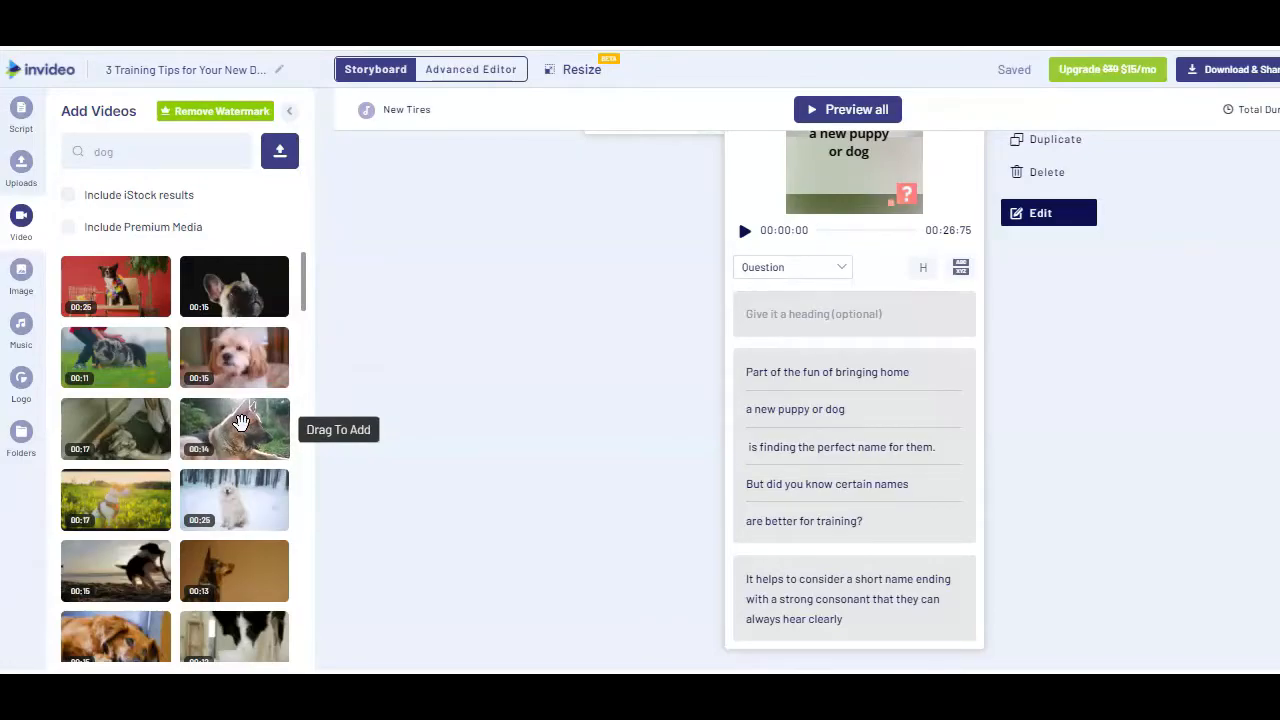
{"action": "left_click_drag", "start_coordinate": [278, 437], "coordinate": [643, 485]}
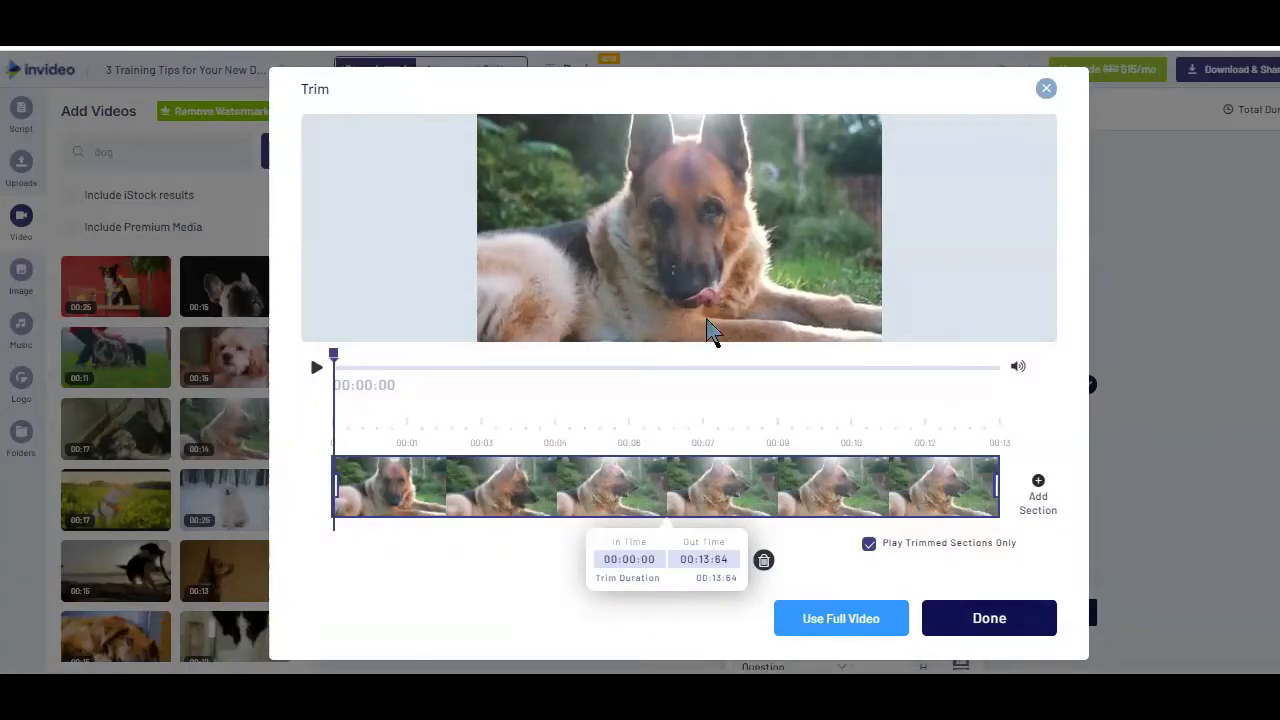
{"action": "mouse_move", "coordinate": [997, 486]}
{"action": "left_mouse_down"}
{"action": "mouse_move", "coordinate": [806, 483]}
{"action": "mouse_move", "coordinate": [1000, 488]}
{"action": "left_mouse_up"}
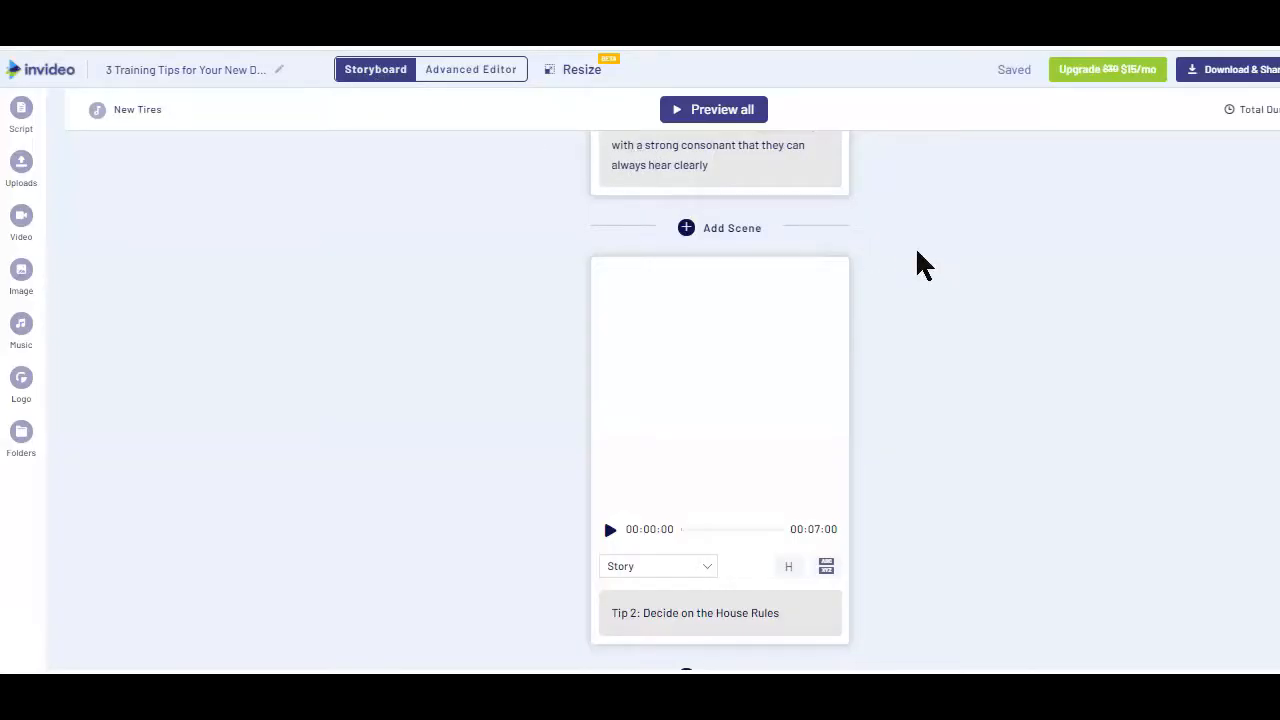
{"action": "scroll", "coordinate": [918, 258], "scroll_direction": "up", "scroll_amount": 2}
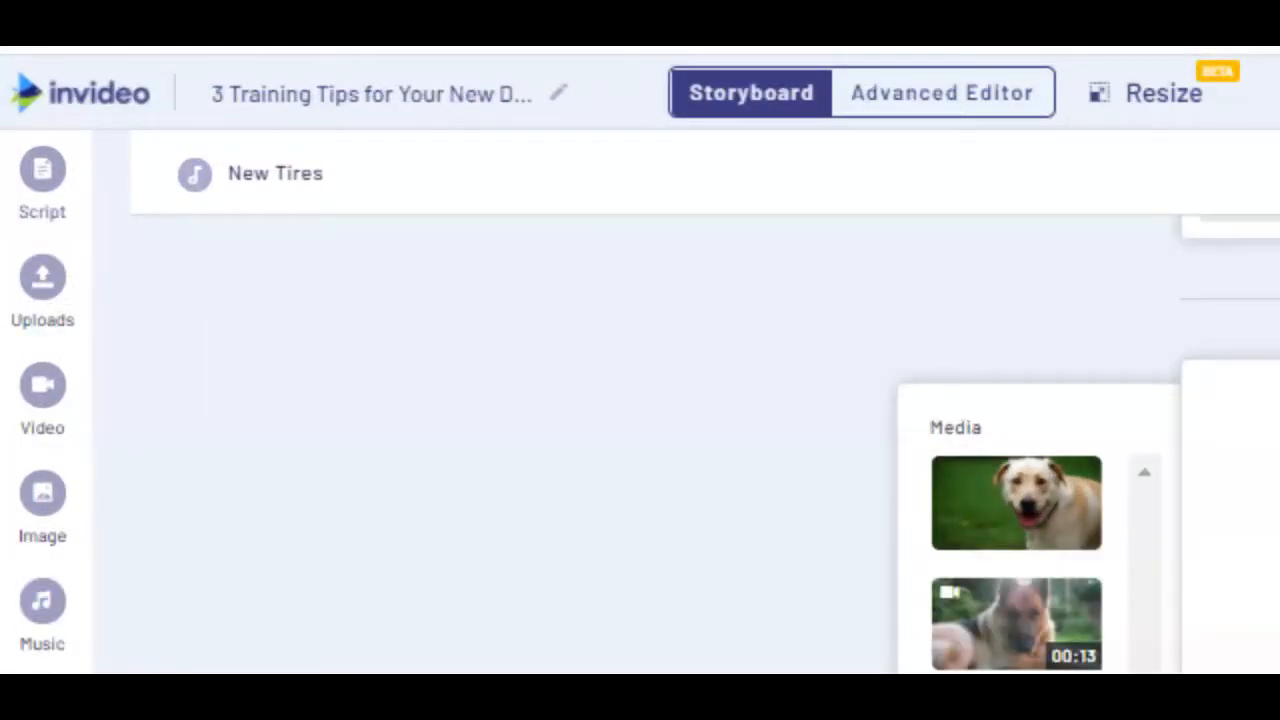
Step: Open the third scene for editing and reposition its question text in the lower part of the frame, below the German shepherd clip
{"action": "left_click", "coordinate": [42, 280]}
{"action": "left_click_drag", "start_coordinate": [580, 554], "coordinate": [1260, 719]}
{"action": "left_click_drag", "start_coordinate": [632, 400], "coordinate": [224, 283]}
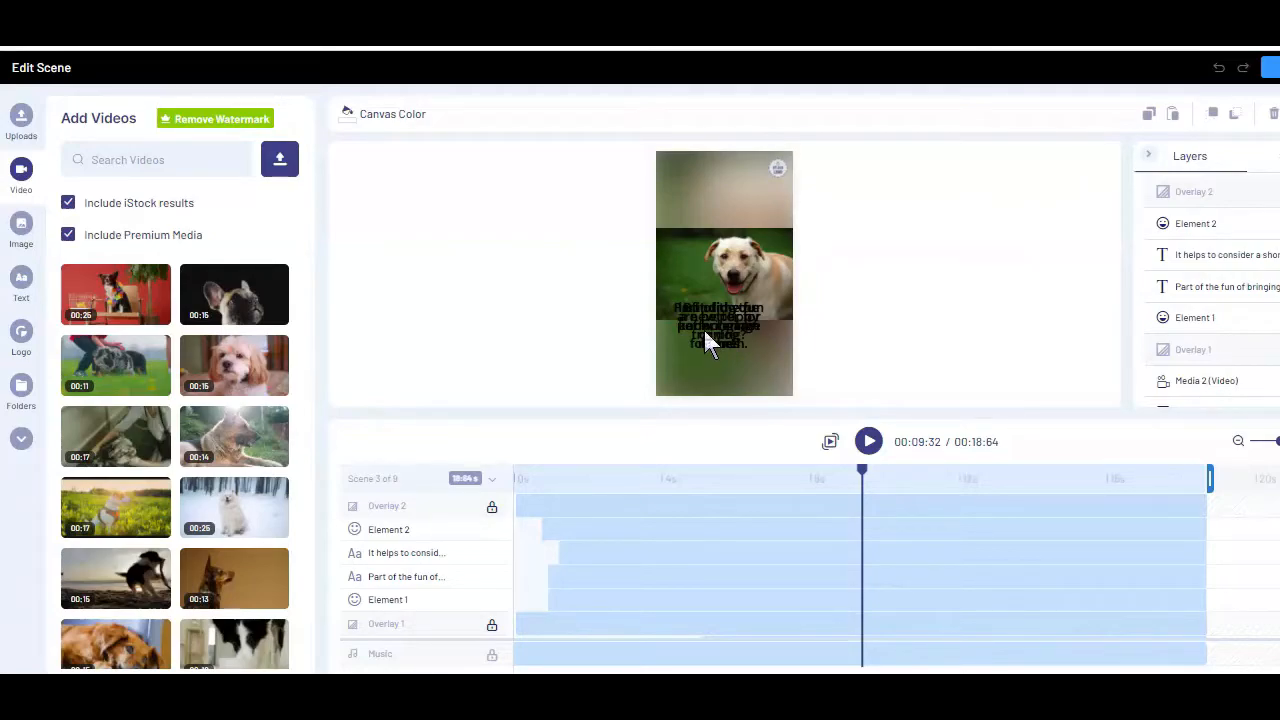
{"action": "left_click", "coordinate": [713, 333]}
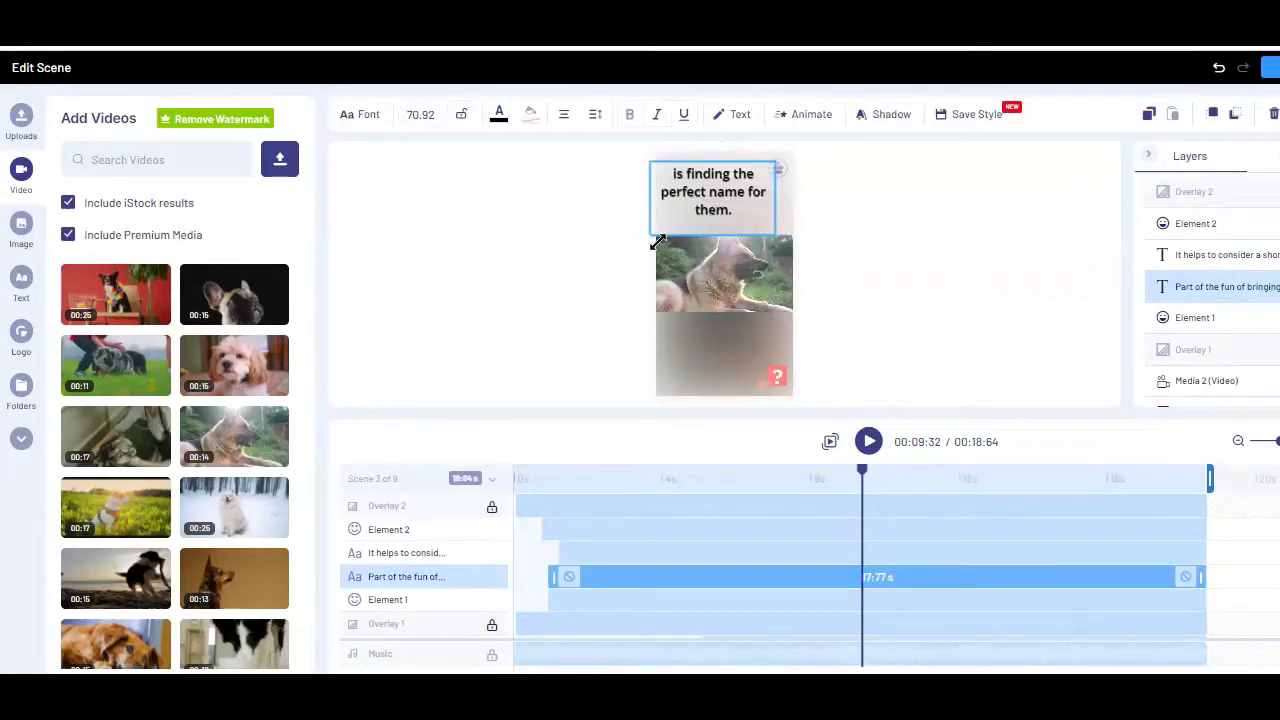
{"action": "left_click_drag", "start_coordinate": [759, 222], "coordinate": [745, 350]}
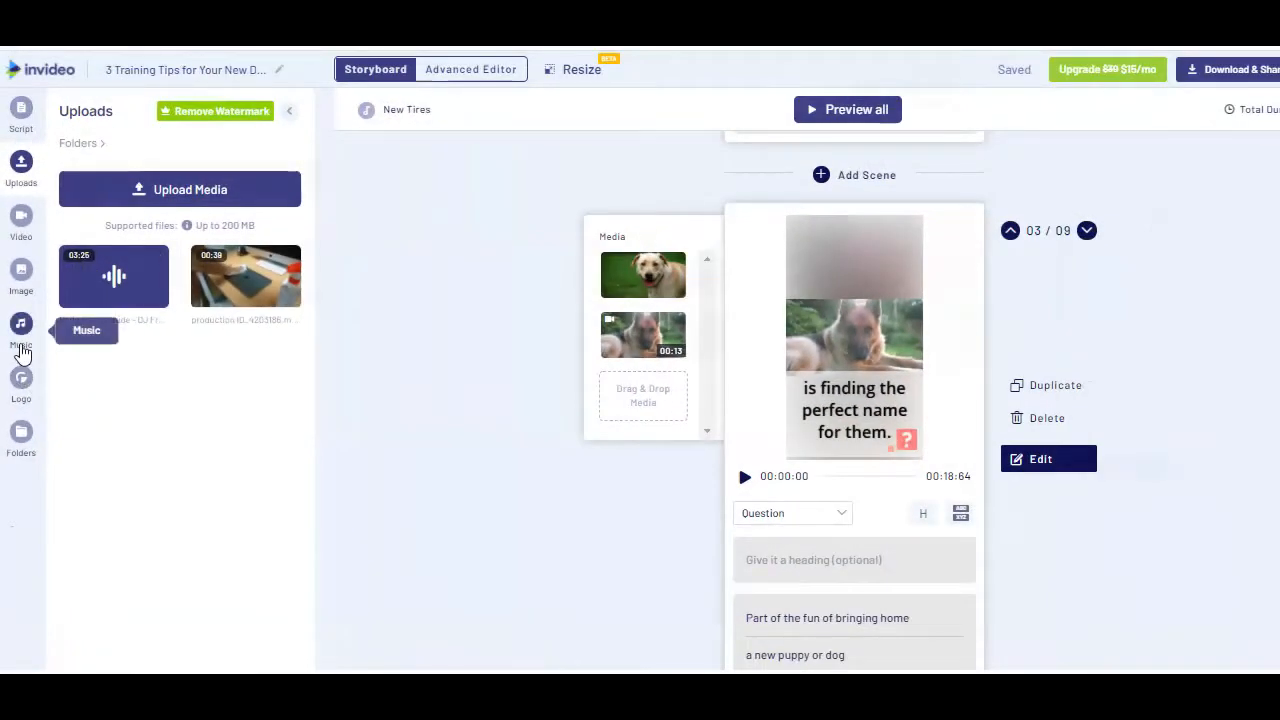
Step: Set the Jazz track "Just Like the Old Days" as the video's background music and check the remaining storyboard scenes
{"action": "left_click", "coordinate": [42, 309]}
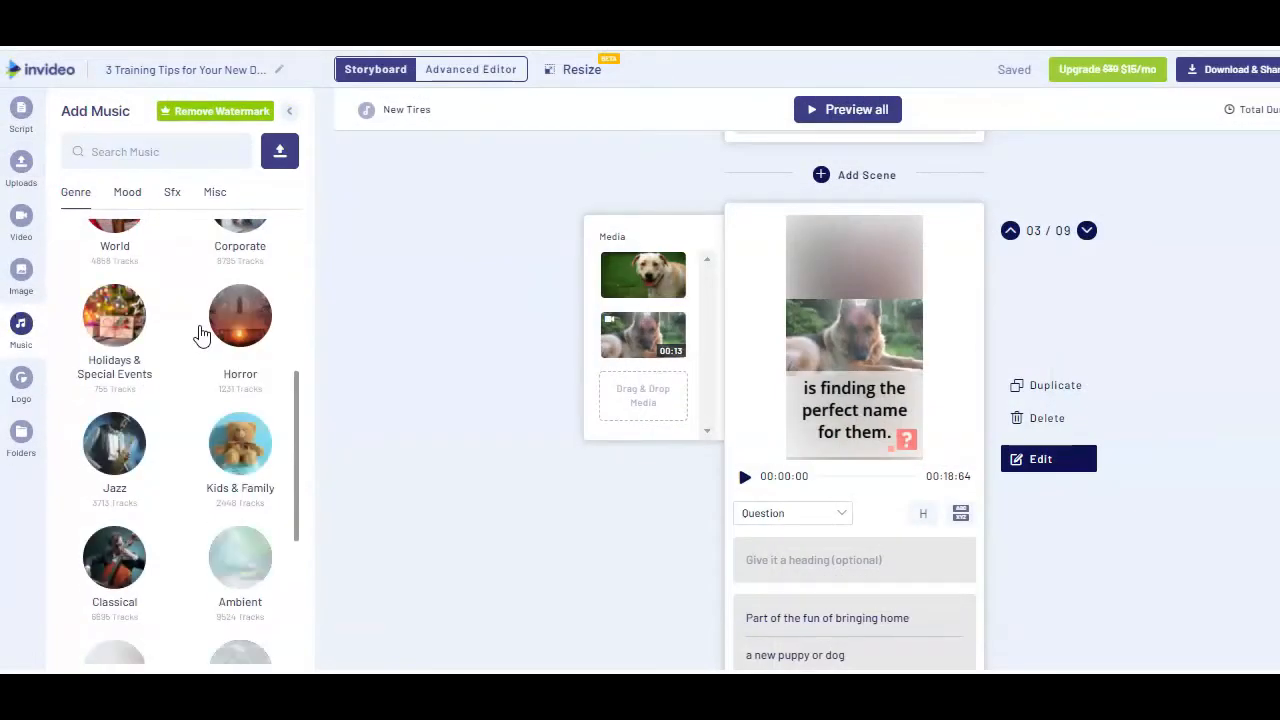
{"action": "left_click", "coordinate": [130, 440]}
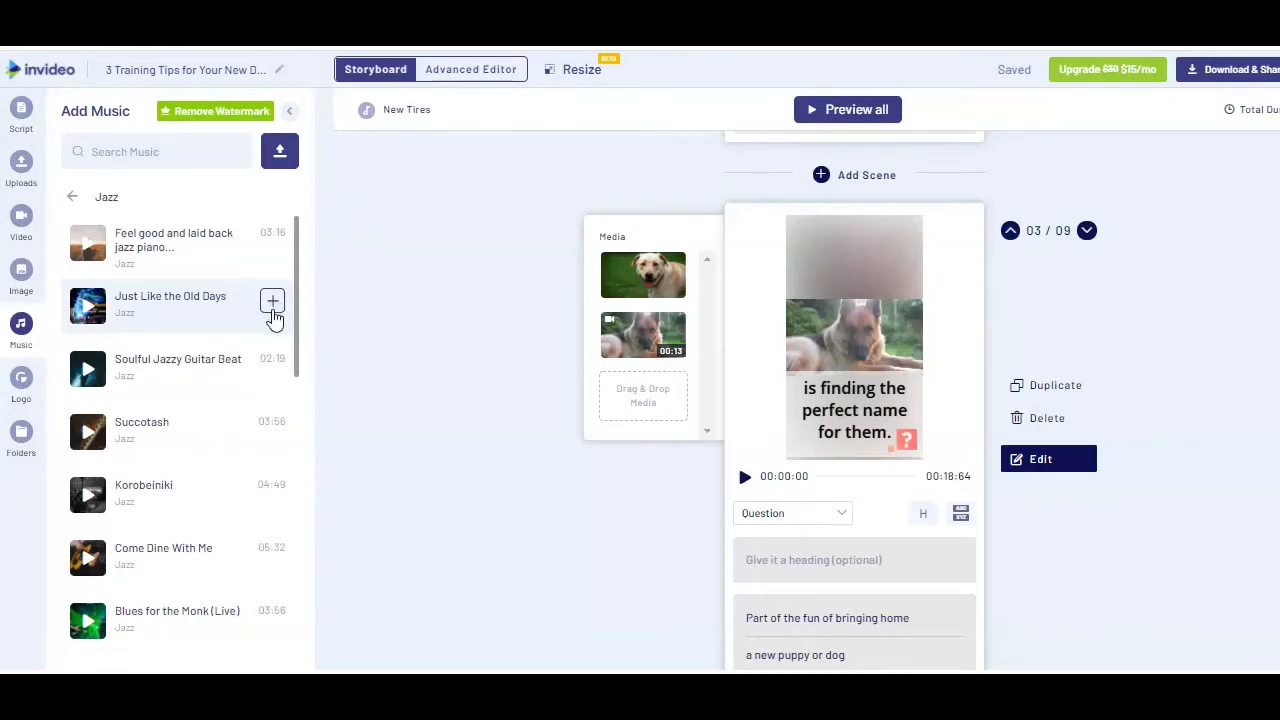
{"action": "left_click", "coordinate": [274, 306]}
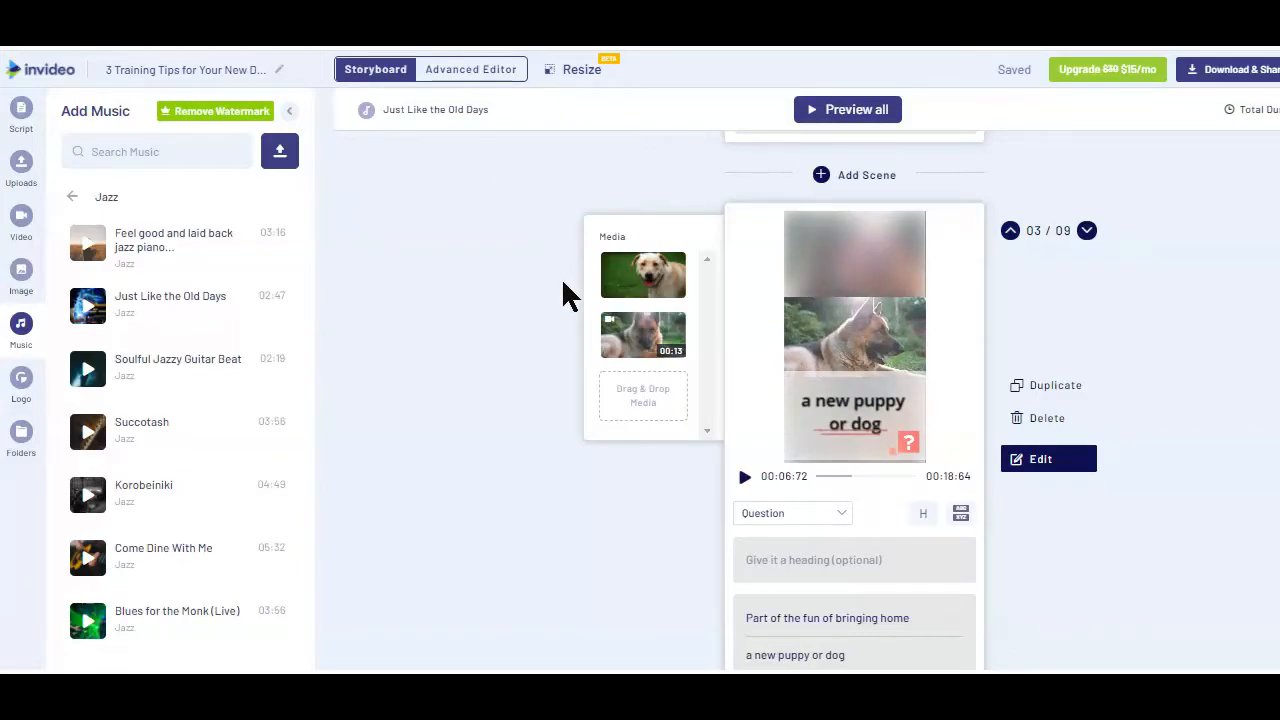
{"action": "scroll", "coordinate": [563, 295], "scroll_direction": "down", "scroll_amount": 10}
{"action": "scroll", "coordinate": [560, 297], "scroll_direction": "down", "scroll_amount": 6}
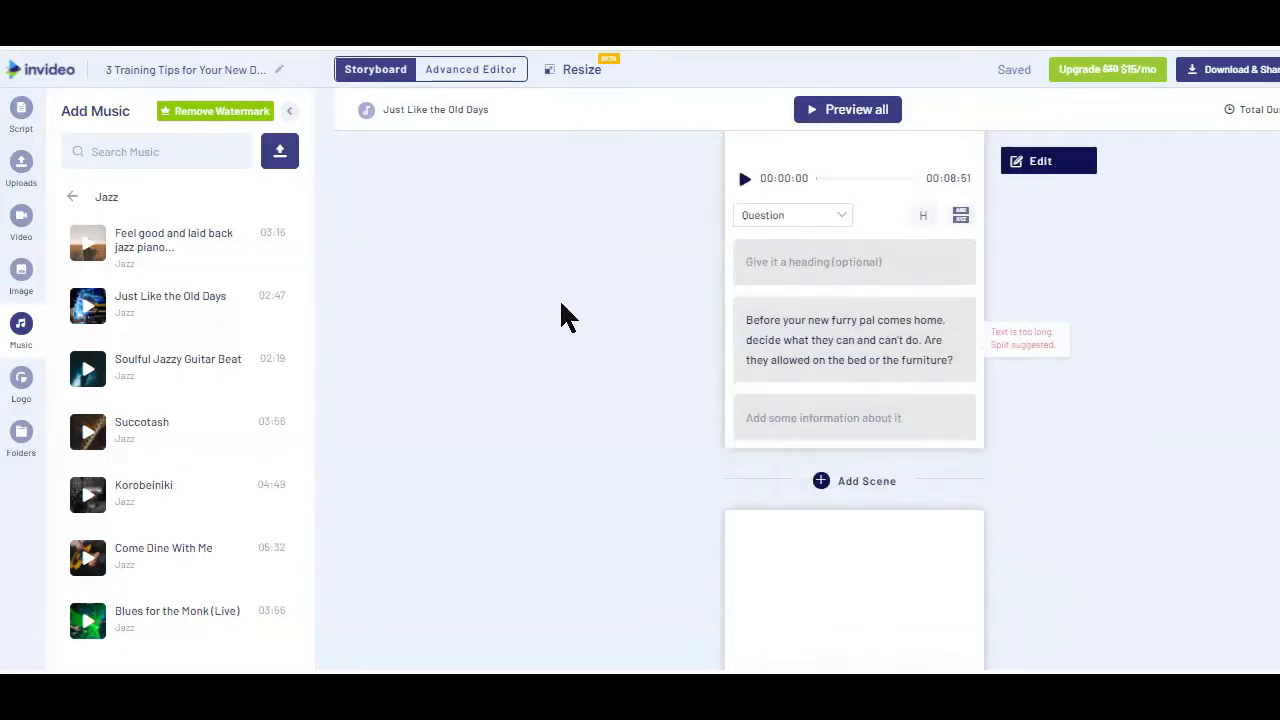
{"action": "scroll", "coordinate": [557, 304], "scroll_direction": "up", "scroll_amount": 15}
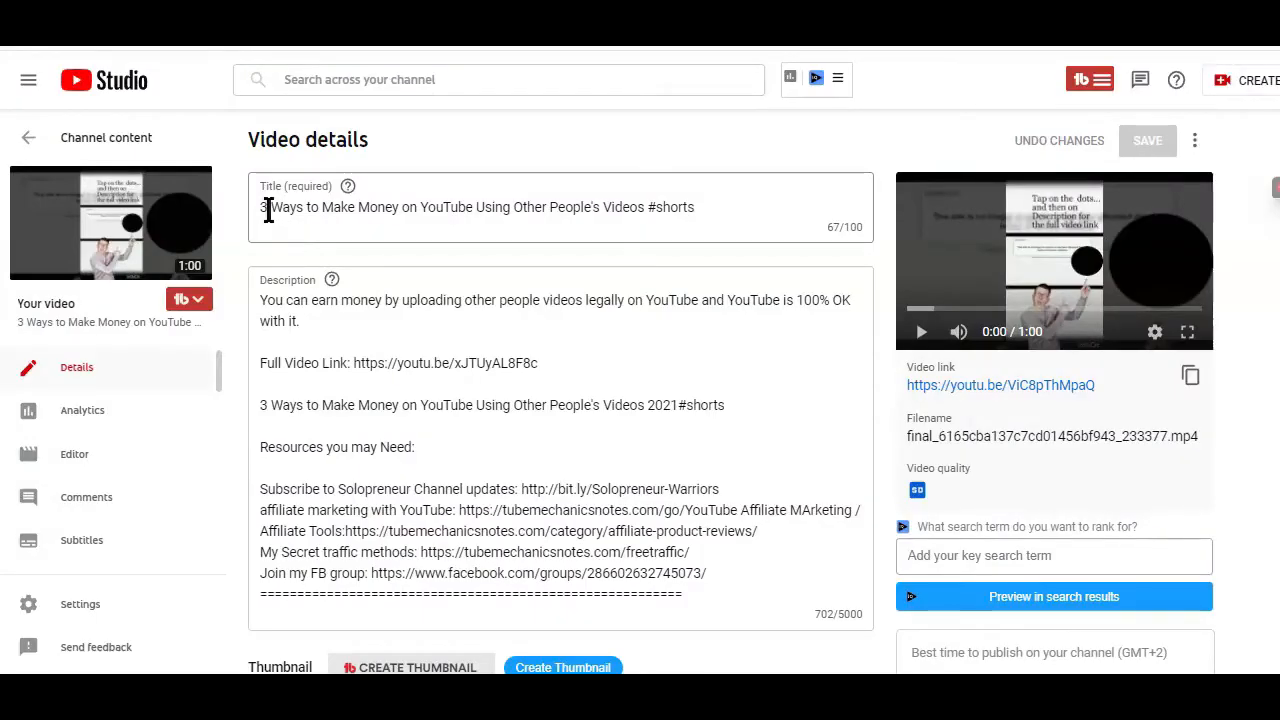
Step: In YouTube Studio, examine the existing Short's title with its #shorts hashtag and the full video link in its description
{"action": "left_click", "coordinate": [783, 203]}
{"action": "triple_click", "coordinate": [710, 198]}
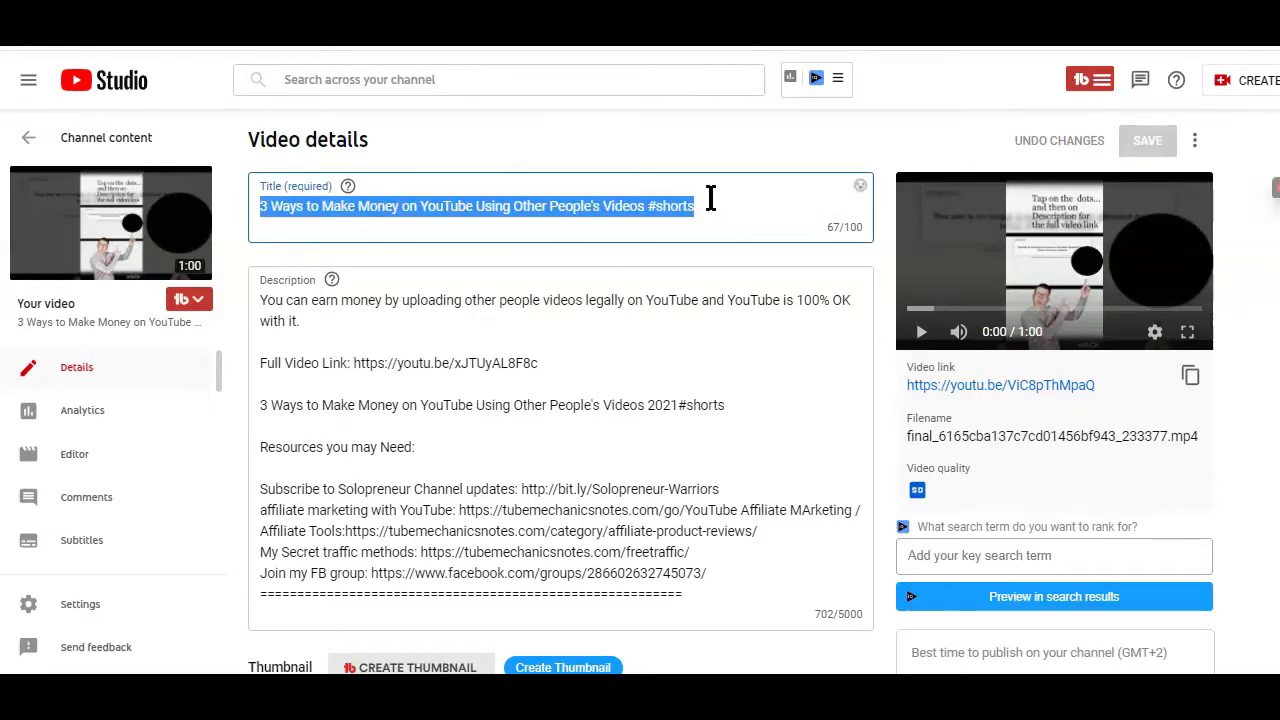
{"action": "left_click", "coordinate": [710, 198]}
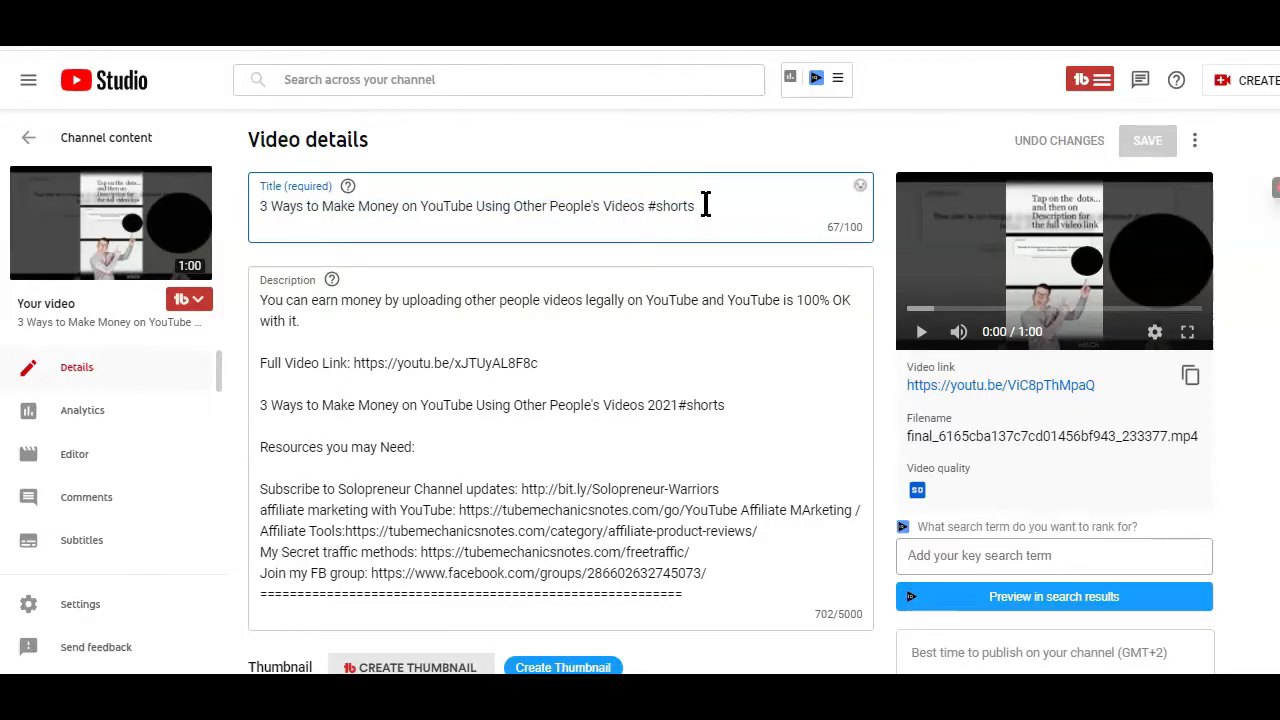
{"action": "left_click_drag", "start_coordinate": [706, 206], "coordinate": [644, 210]}
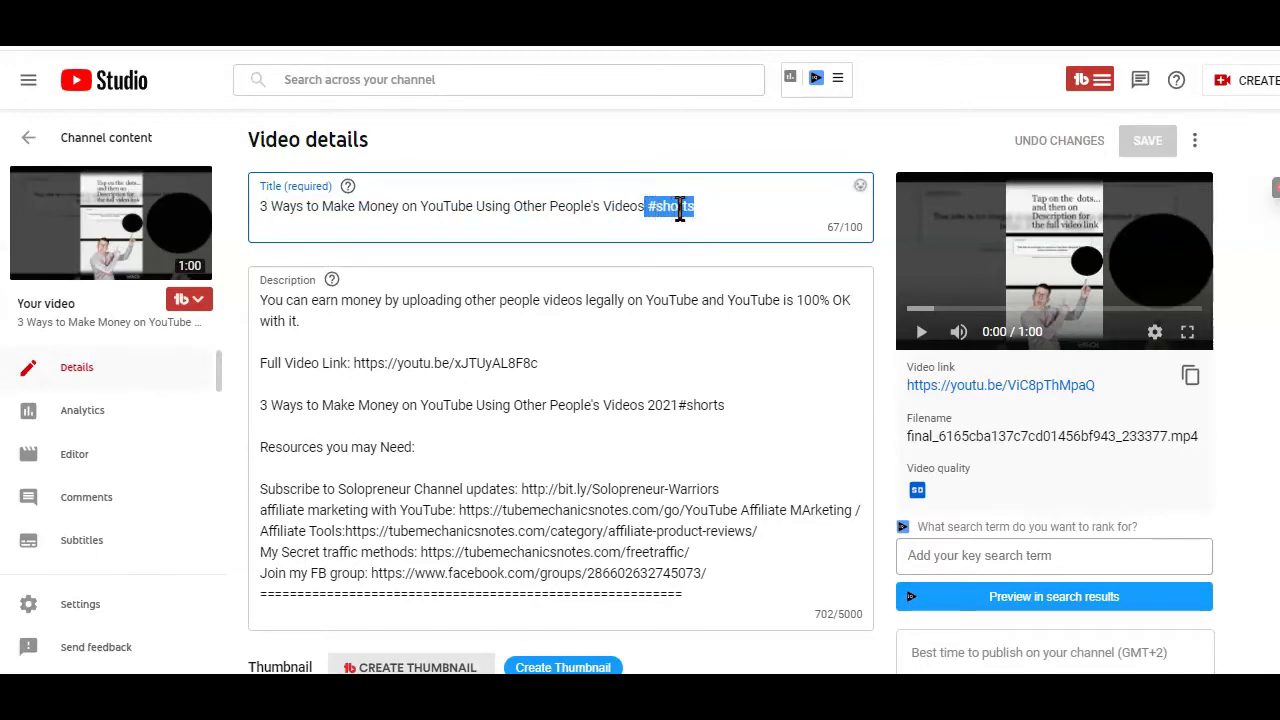
{"action": "left_click", "coordinate": [714, 210]}
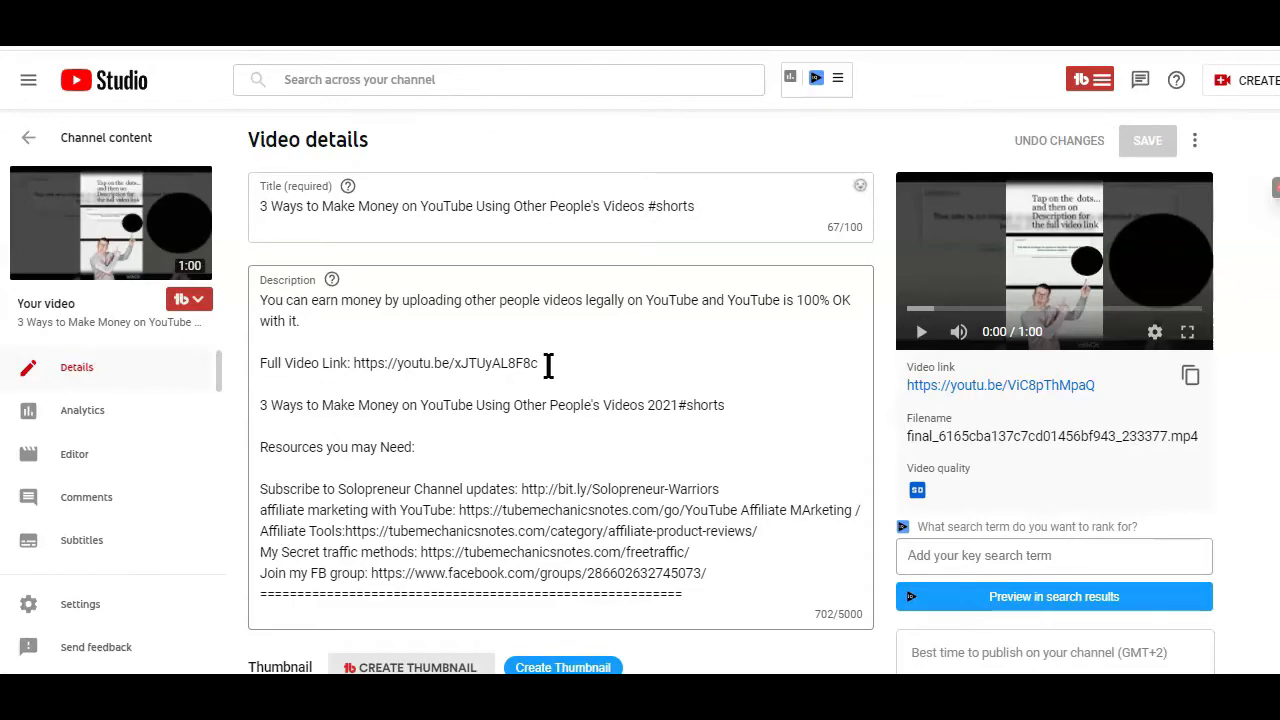
{"action": "double_click", "coordinate": [355, 364]}
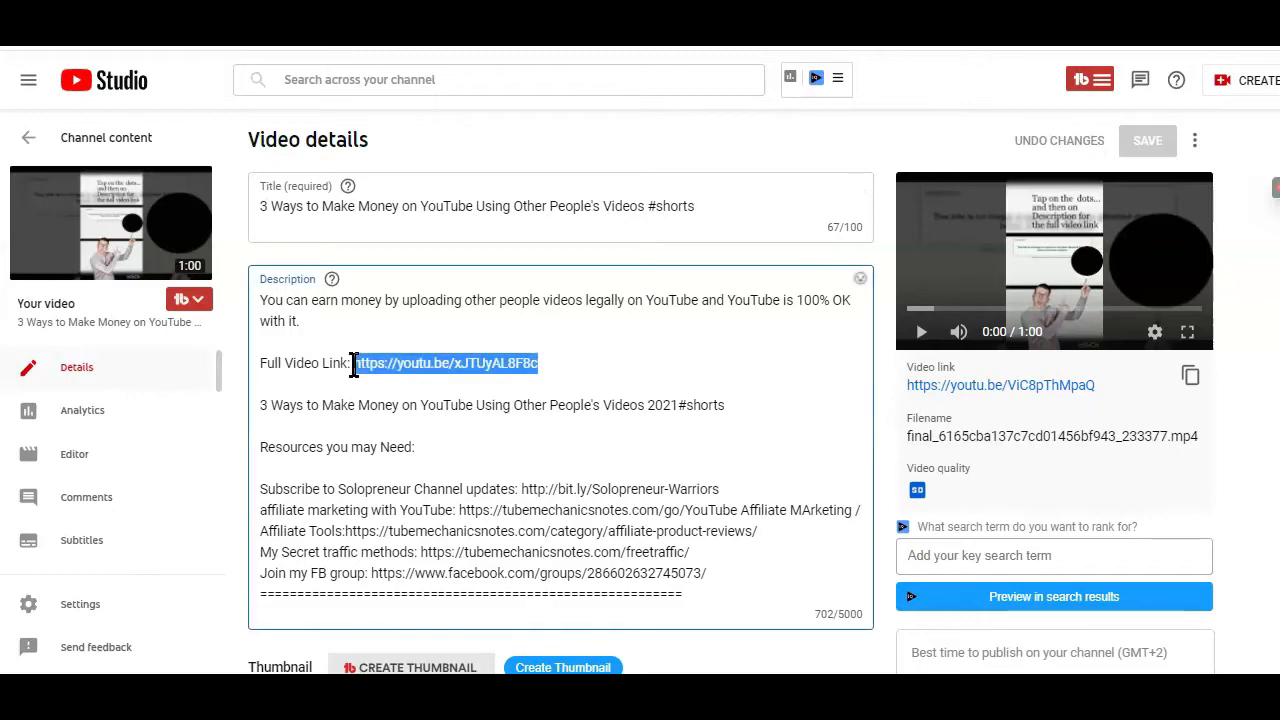
{"action": "left_click", "coordinate": [575, 363]}
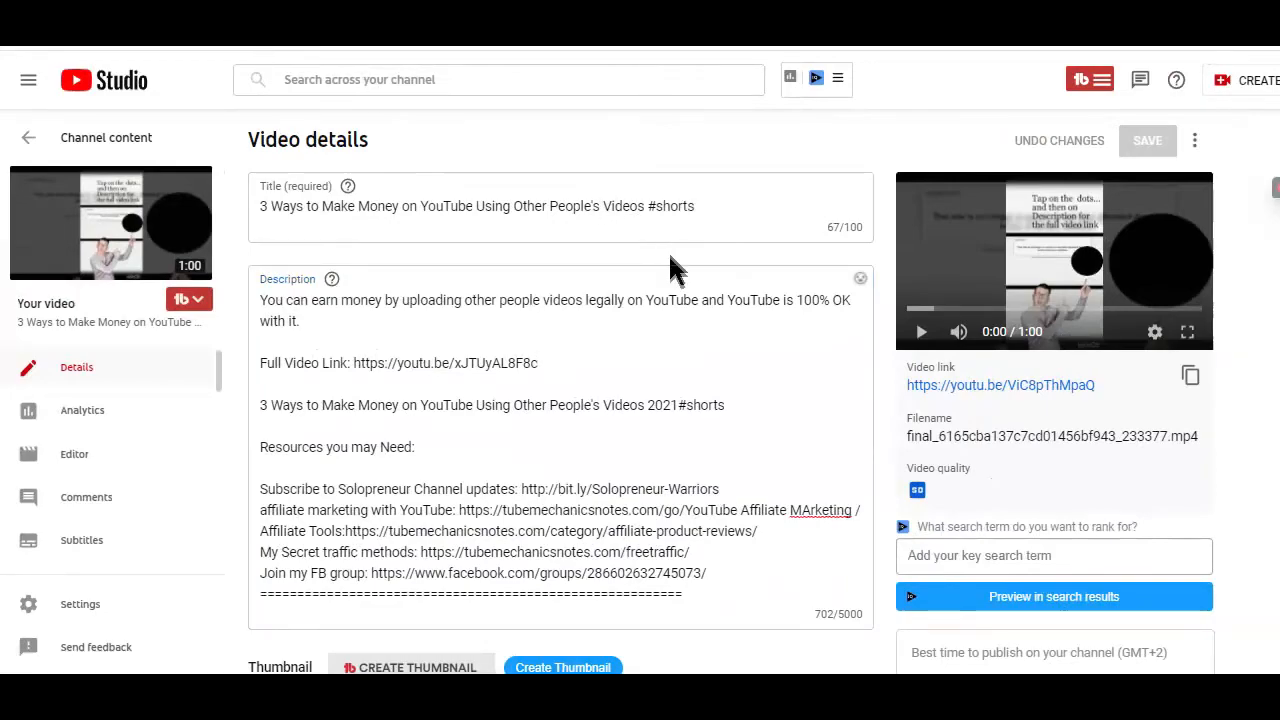
{"action": "scroll", "coordinate": [649, 297], "scroll_direction": "down", "scroll_amount": 1}
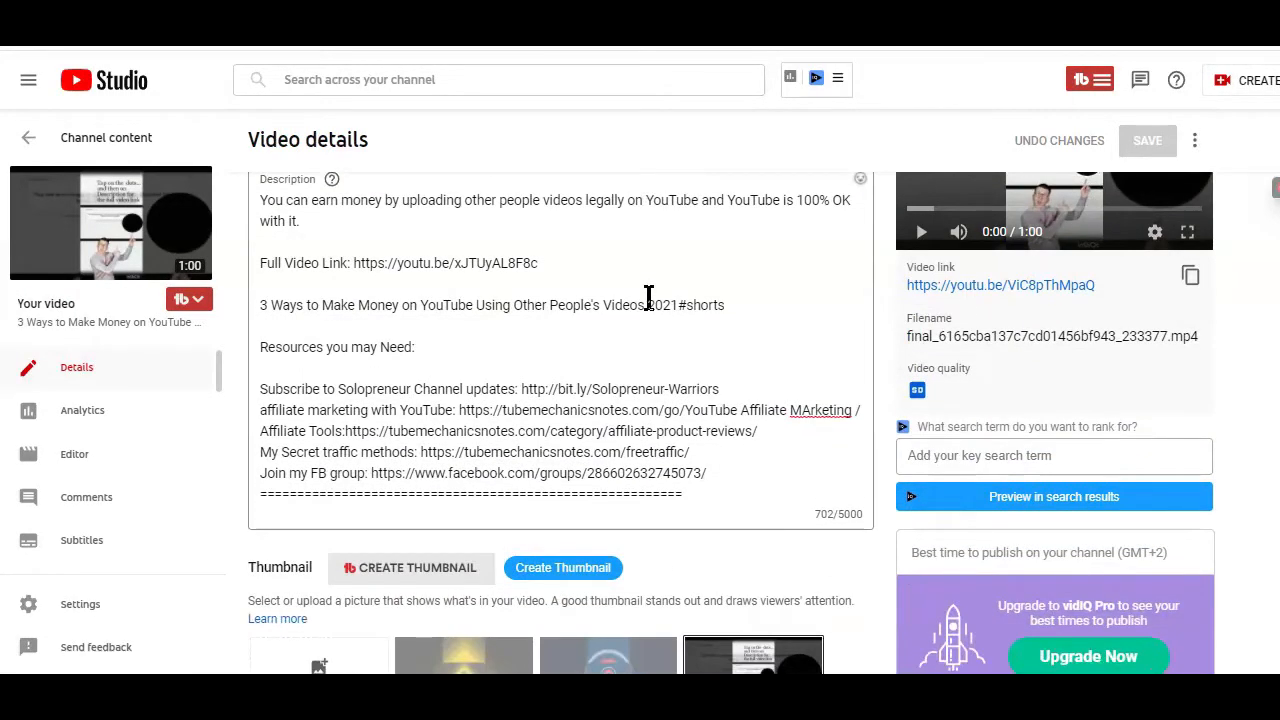
{"action": "scroll", "coordinate": [649, 297], "scroll_direction": "up", "scroll_amount": 1}
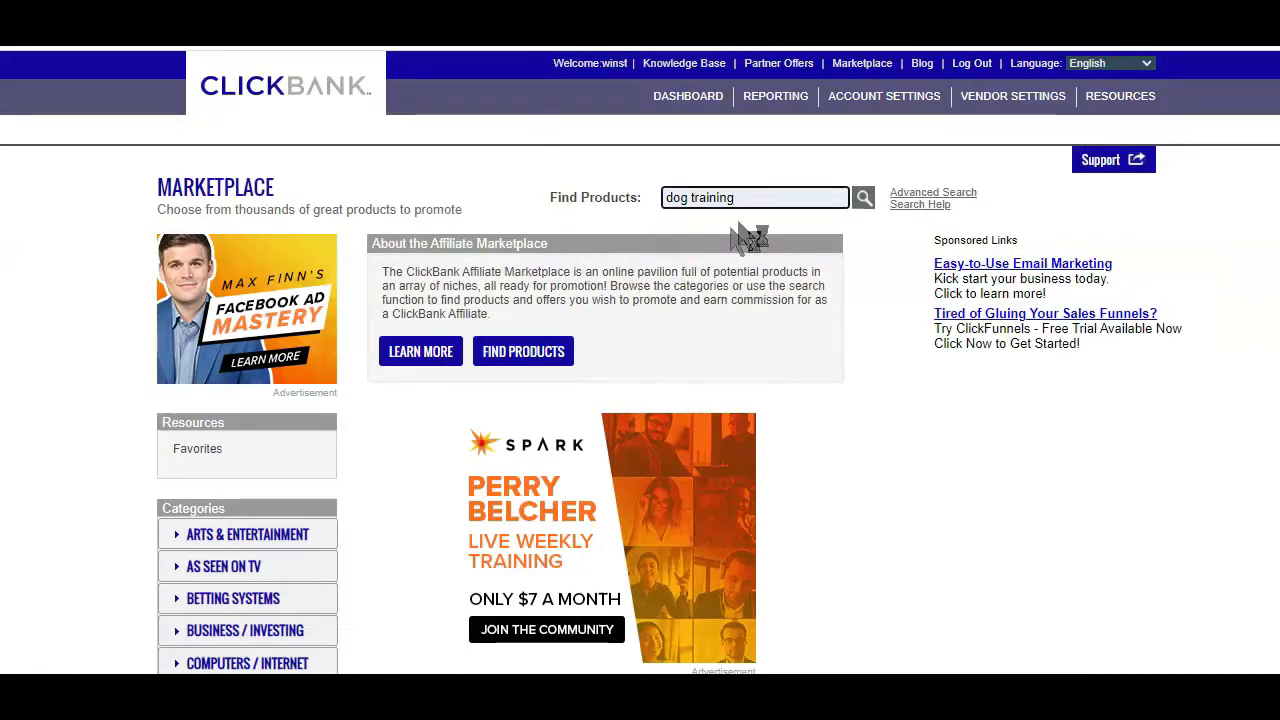
Step: Switch to the ClickBank marketplace and search its products for "dog training"
{"action": "left_click", "coordinate": [746, 199]}
{"action": "left_click_drag", "start_coordinate": [746, 199], "coordinate": [660, 198]}
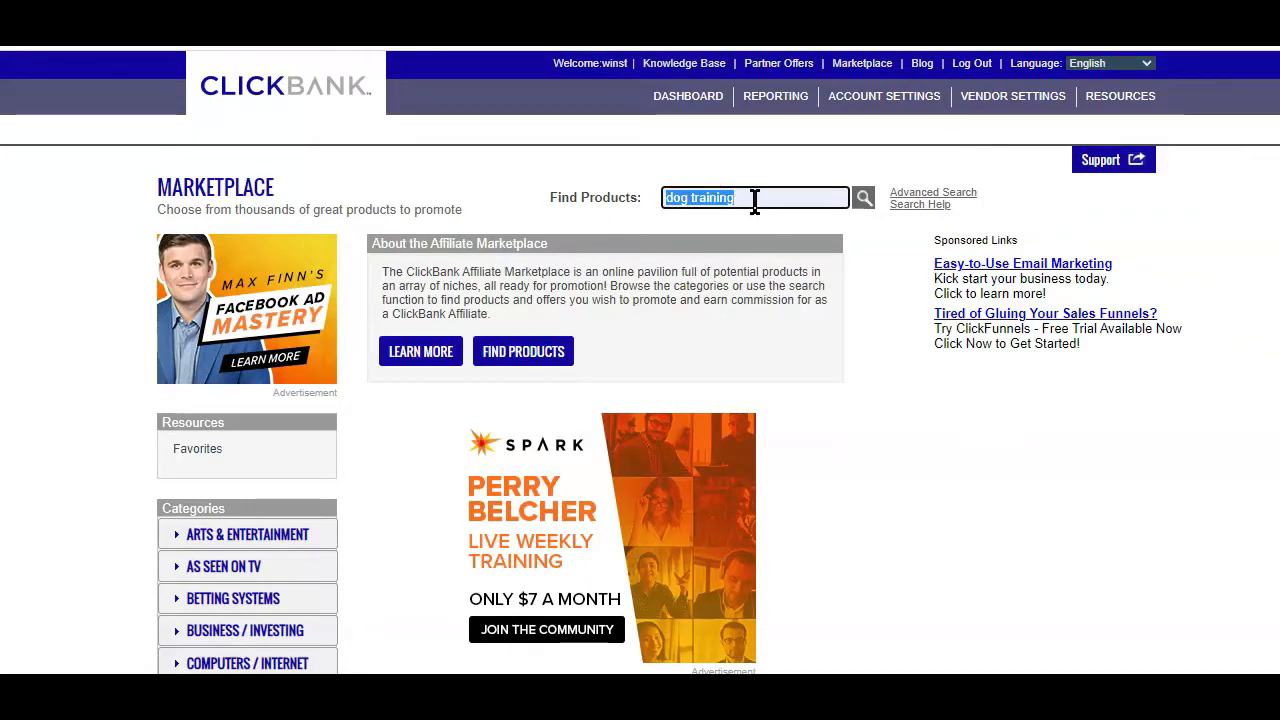
{"action": "left_click", "coordinate": [863, 199]}
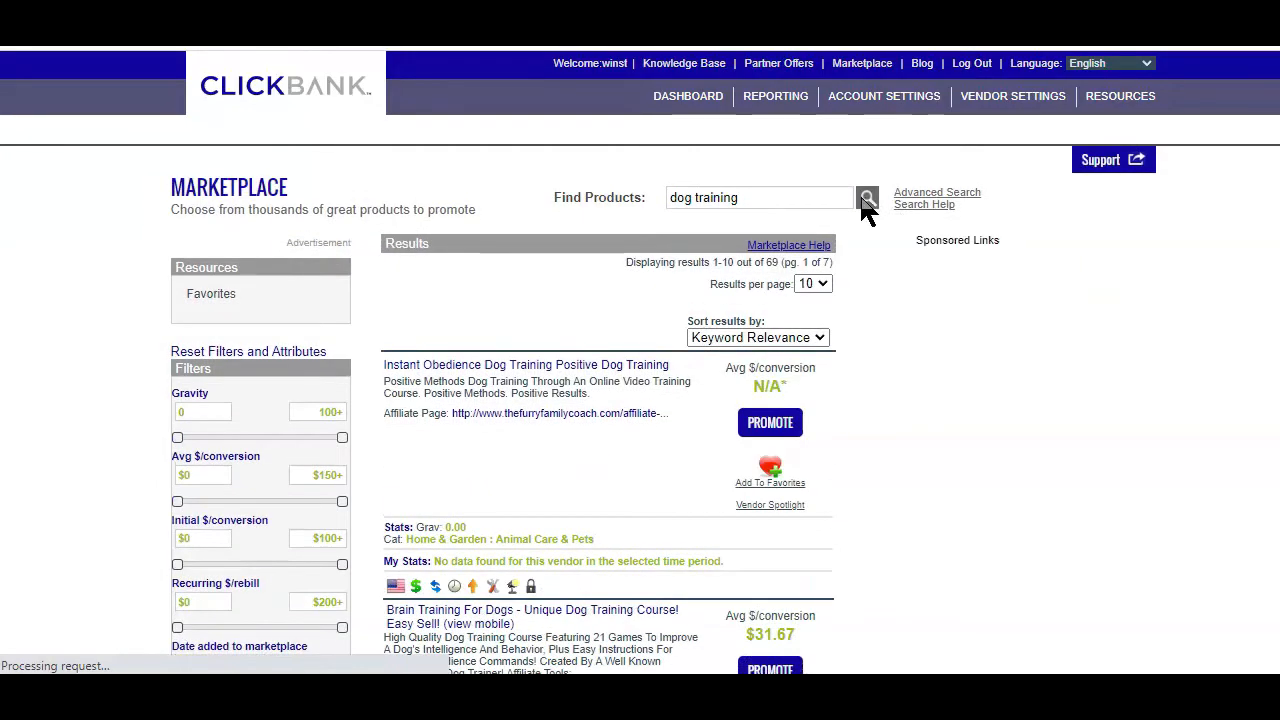
Step: Look through the dog training offers and generate the affiliate HopLinks for the Brain Training For Dogs course
{"action": "scroll", "coordinate": [830, 357], "scroll_direction": "down", "scroll_amount": 4}
{"action": "scroll", "coordinate": [830, 357], "scroll_direction": "up", "scroll_amount": 2}
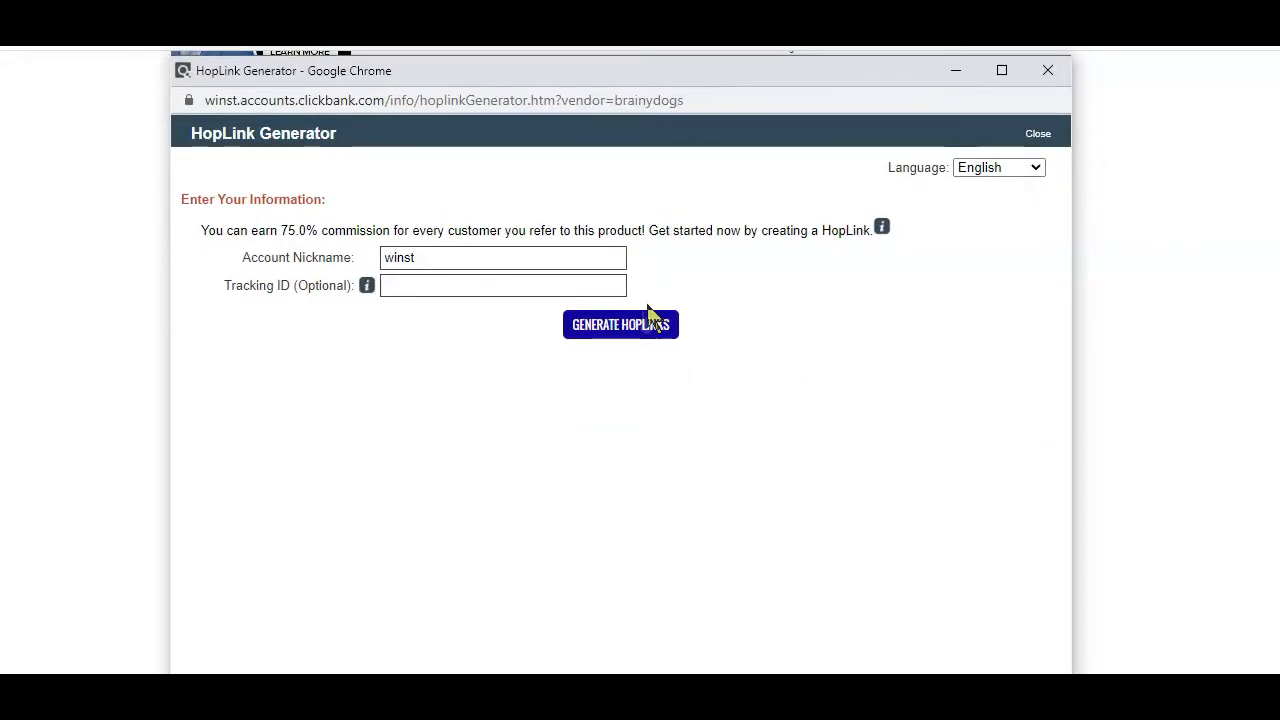
{"action": "left_click", "coordinate": [633, 333]}
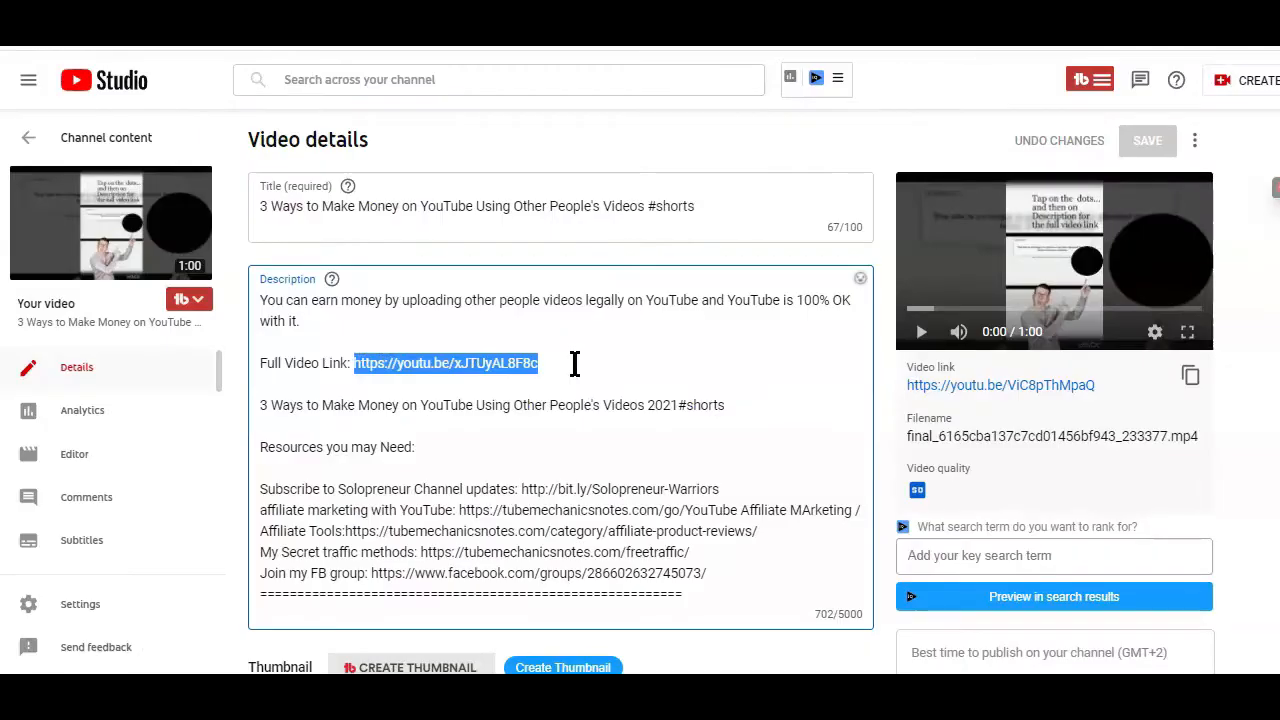
Step: Switch to YouTube Studio and place the cursor at the end of the full video link in the Short's description
{"action": "left_click", "coordinate": [571, 363]}
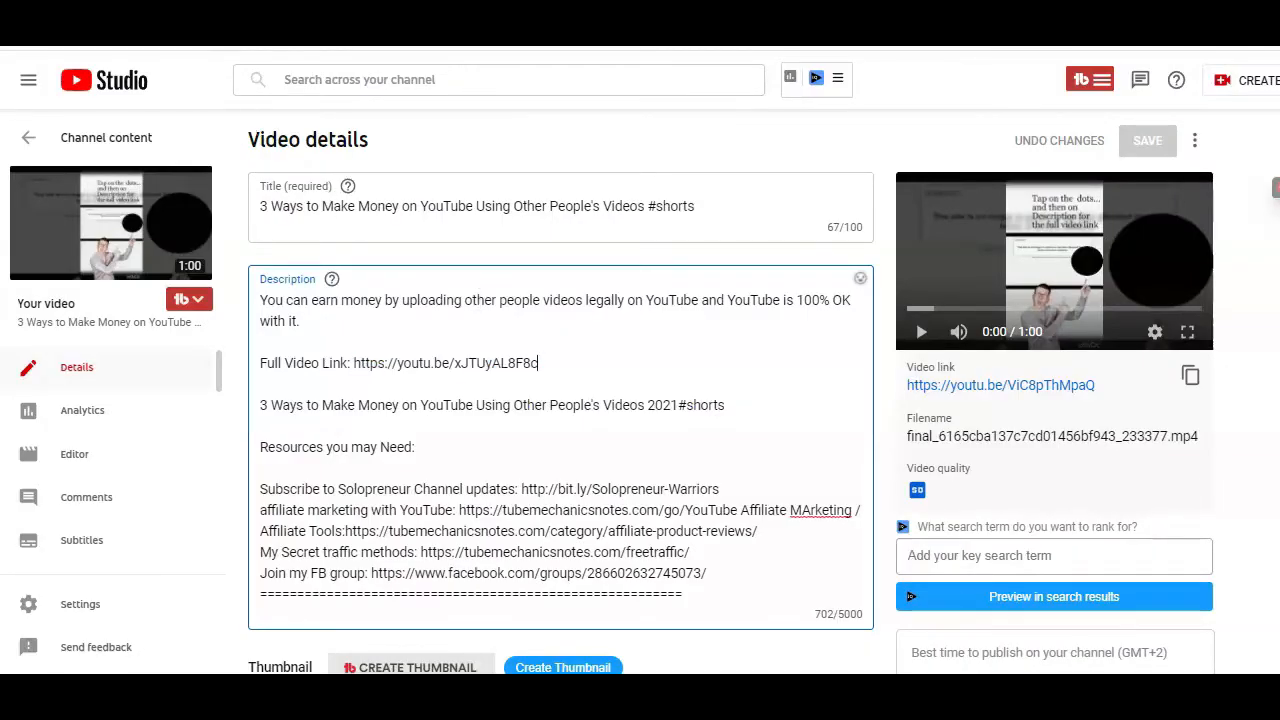